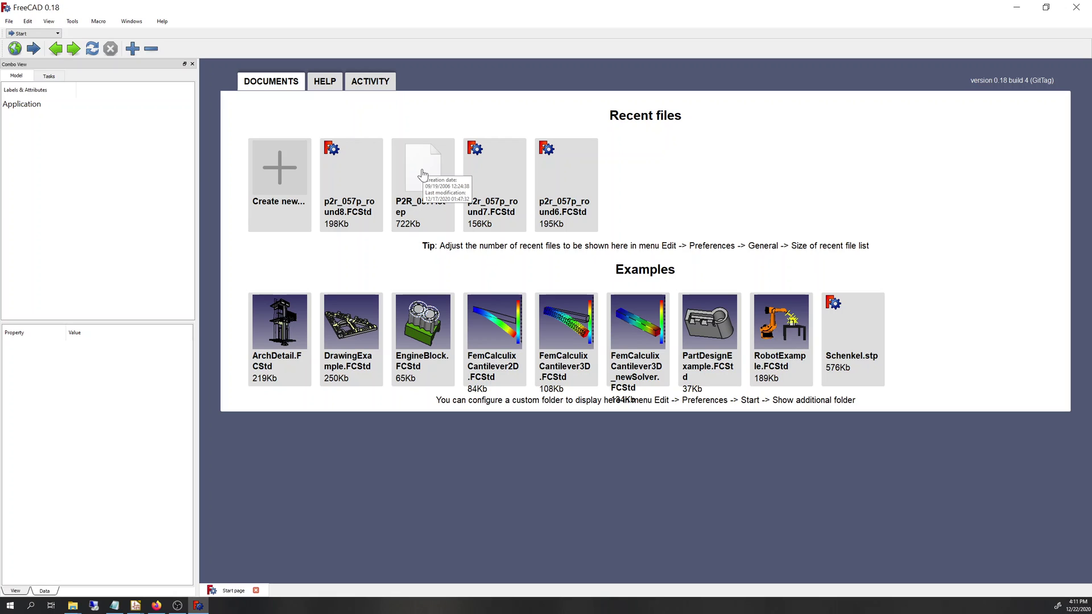
Open the P2R_057P step model and orbit it through isometric, top and oblique views
{"action": "left_click", "coordinate": [422, 172]}
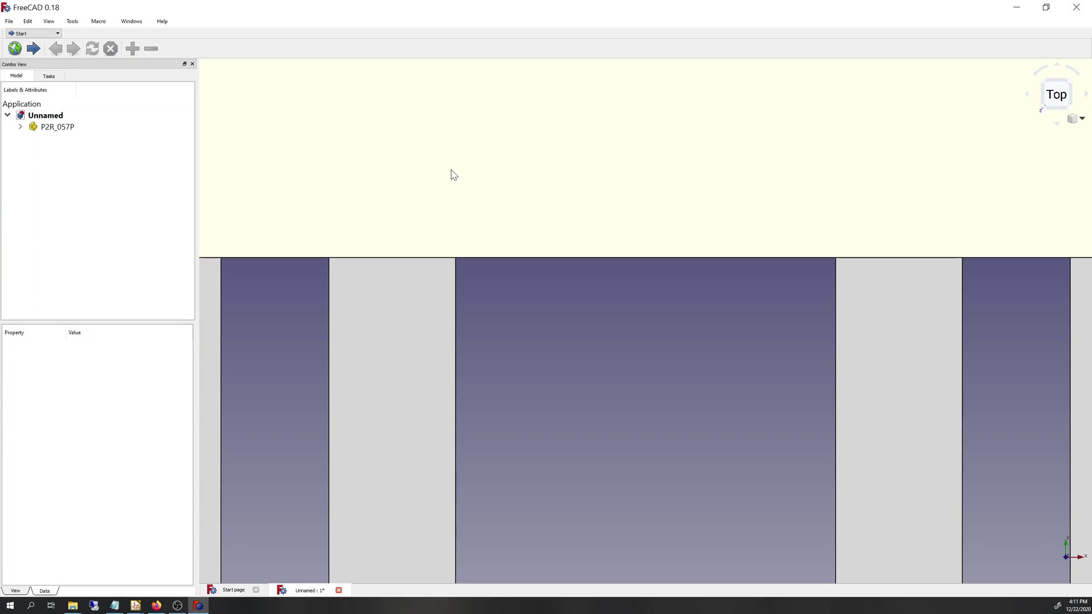
{"action": "scroll", "coordinate": [659, 299], "scroll_direction": "down", "scroll_amount": 10}
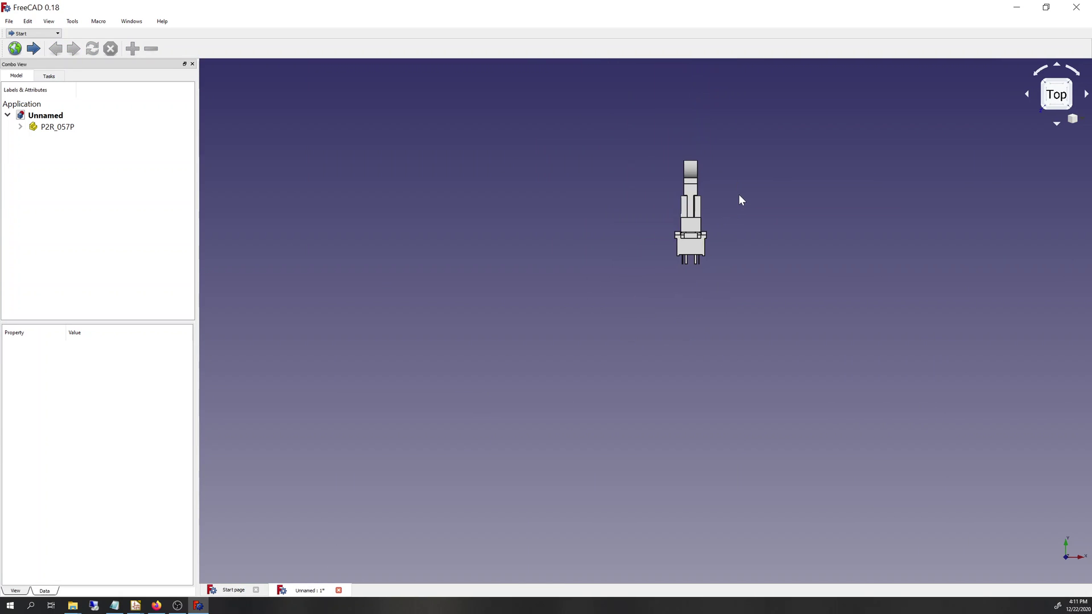
{"action": "scroll", "coordinate": [739, 199], "scroll_direction": "up", "scroll_amount": 5}
{"action": "scroll", "coordinate": [739, 197], "scroll_direction": "down", "scroll_amount": 2}
{"action": "middle_click_drag", "start_coordinate": [739, 197], "coordinate": [625, 263]}
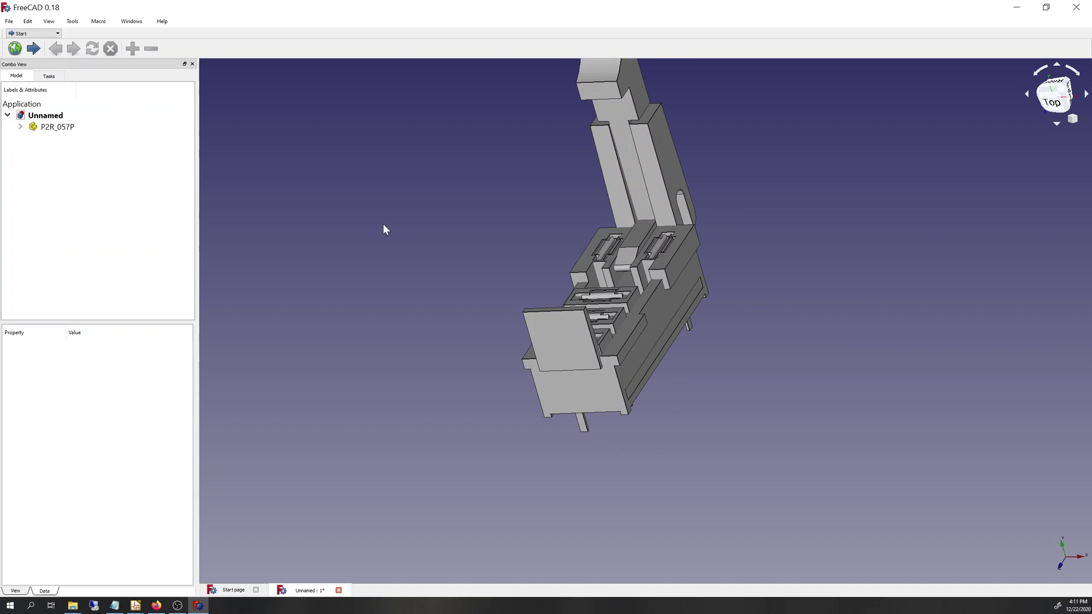
{"action": "left_click", "coordinate": [1050, 103]}
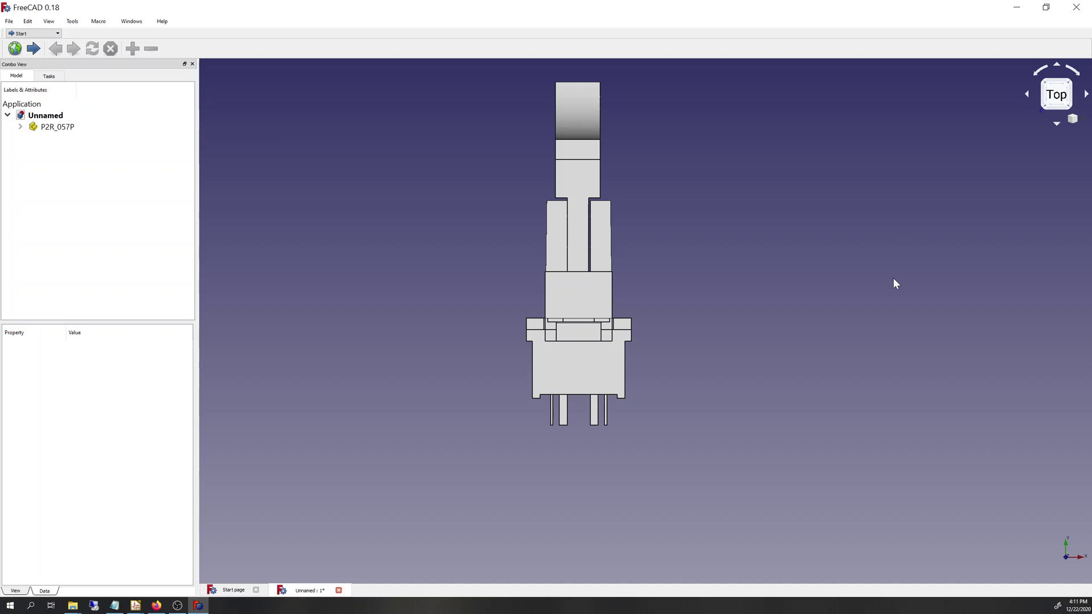
{"action": "middle_click_drag", "start_coordinate": [894, 278], "coordinate": [654, 262]}
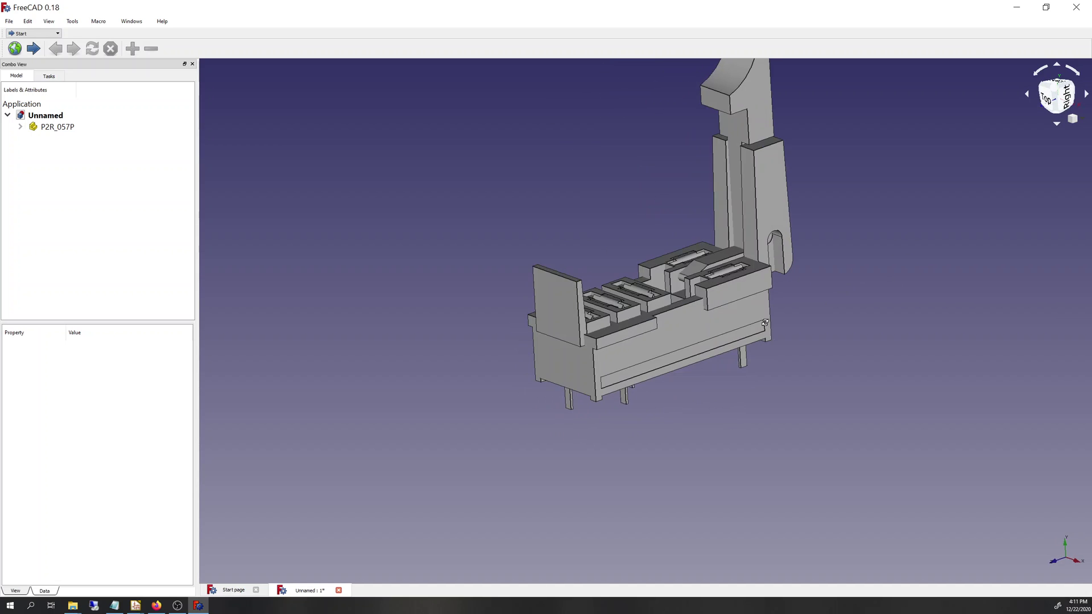
Expand the P2R_057P assembly and inspect its P2R_057P_BASE and P2R_057P_LEVER parts
{"action": "left_click", "coordinate": [21, 126]}
{"action": "left_click", "coordinate": [79, 162]}
{"action": "left_click", "coordinate": [91, 150]}
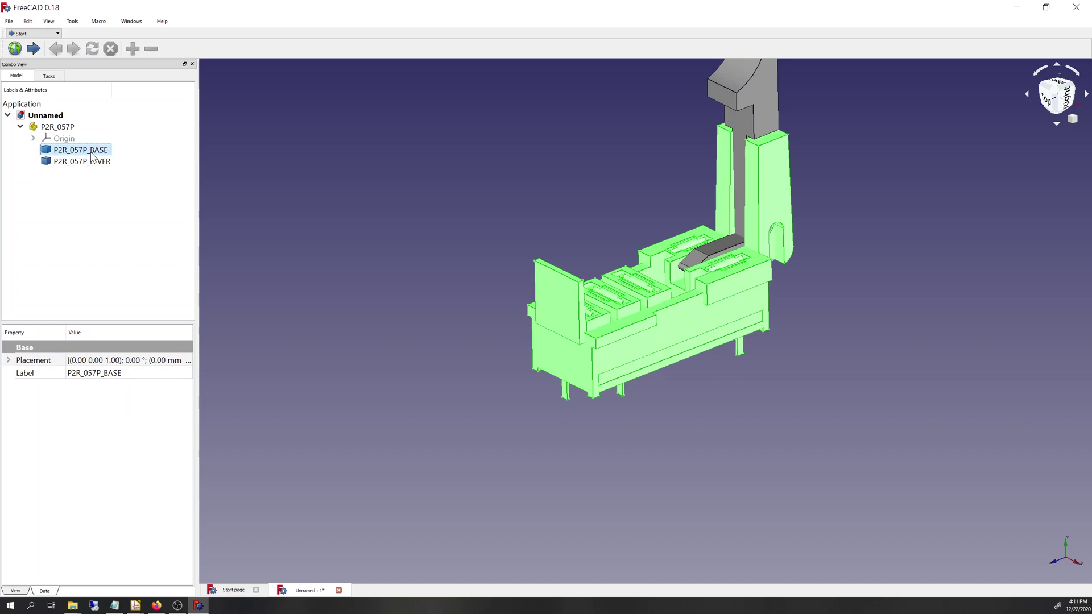
{"action": "left_click", "coordinate": [93, 162]}
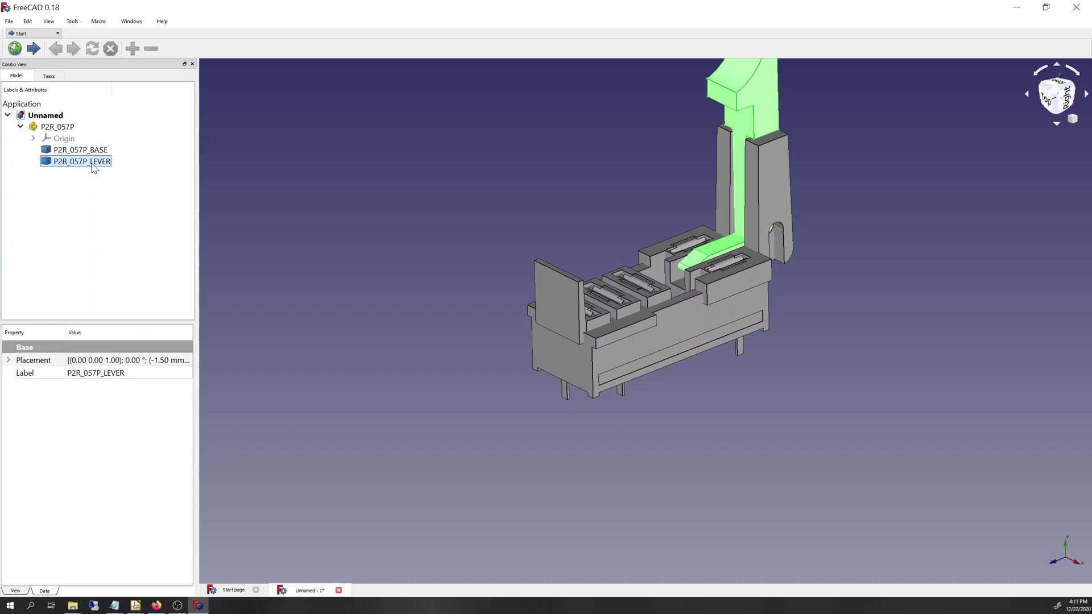
{"action": "left_click", "coordinate": [91, 151]}
{"action": "left_click", "coordinate": [91, 162]}
{"action": "left_click", "coordinate": [88, 212]}
Switch to the KiCadStepUp workbench and bring up the floating kicad StepUp tools
{"action": "right_click", "coordinate": [36, 33]}
{"action": "left_click", "coordinate": [35, 33]}
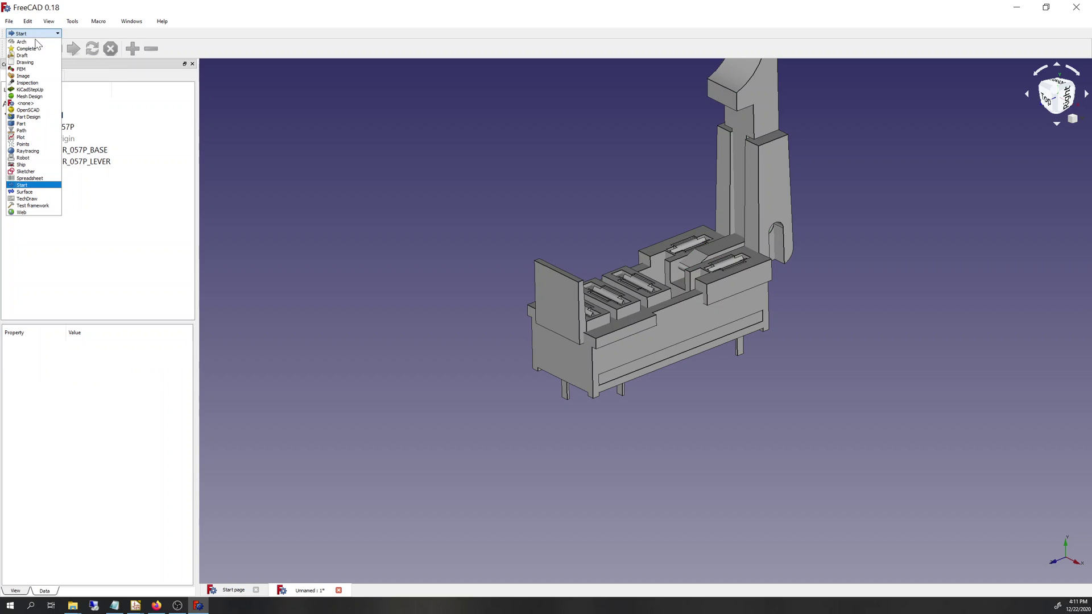
{"action": "left_click", "coordinate": [32, 90]}
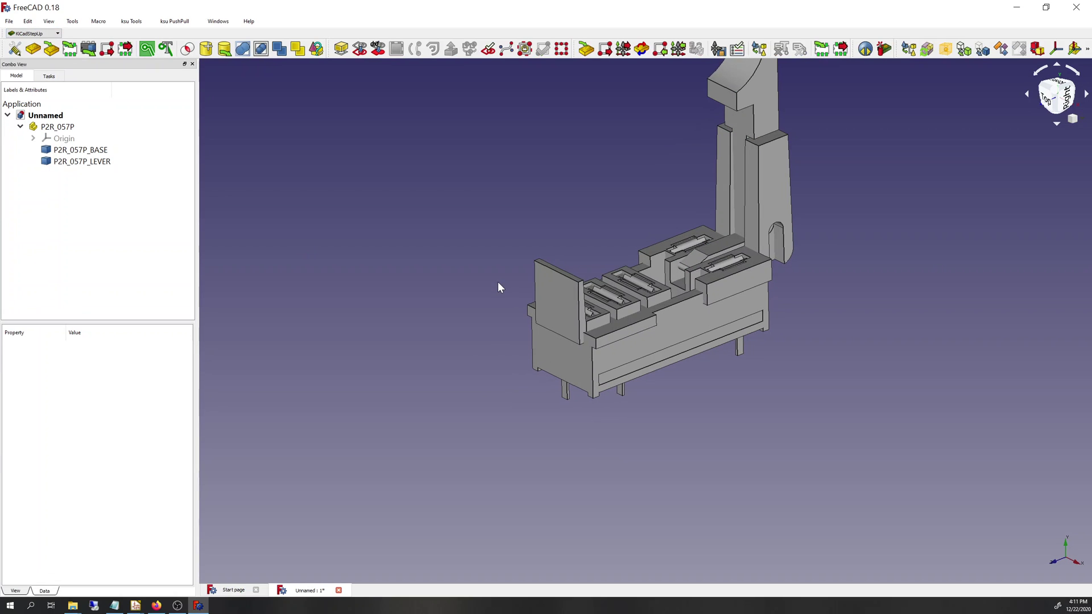
{"action": "left_click", "coordinate": [33, 48]}
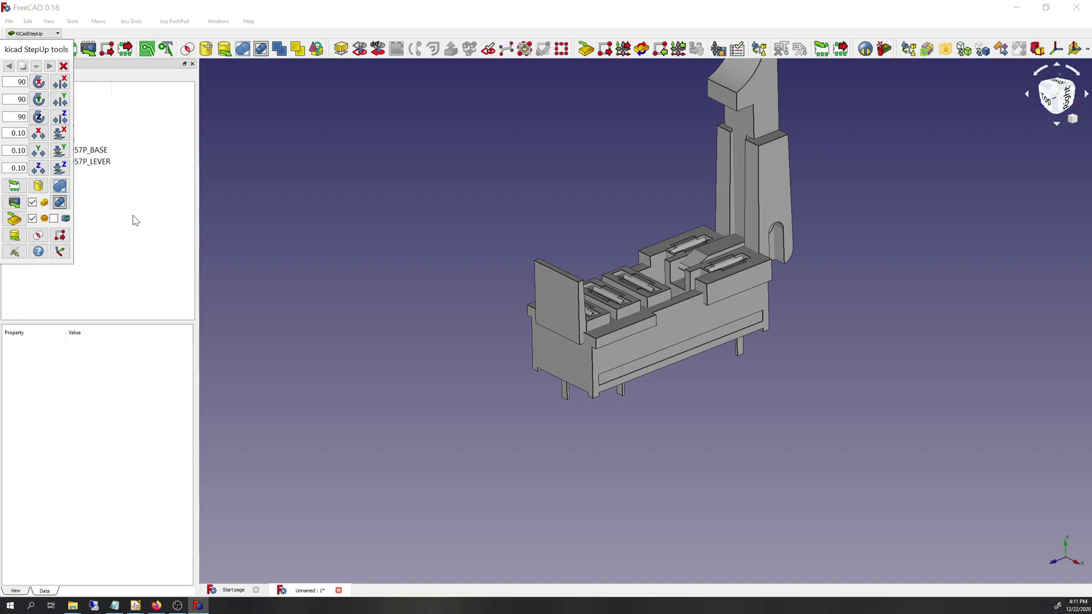
{"action": "left_click_drag", "start_coordinate": [26, 53], "coordinate": [326, 343]}
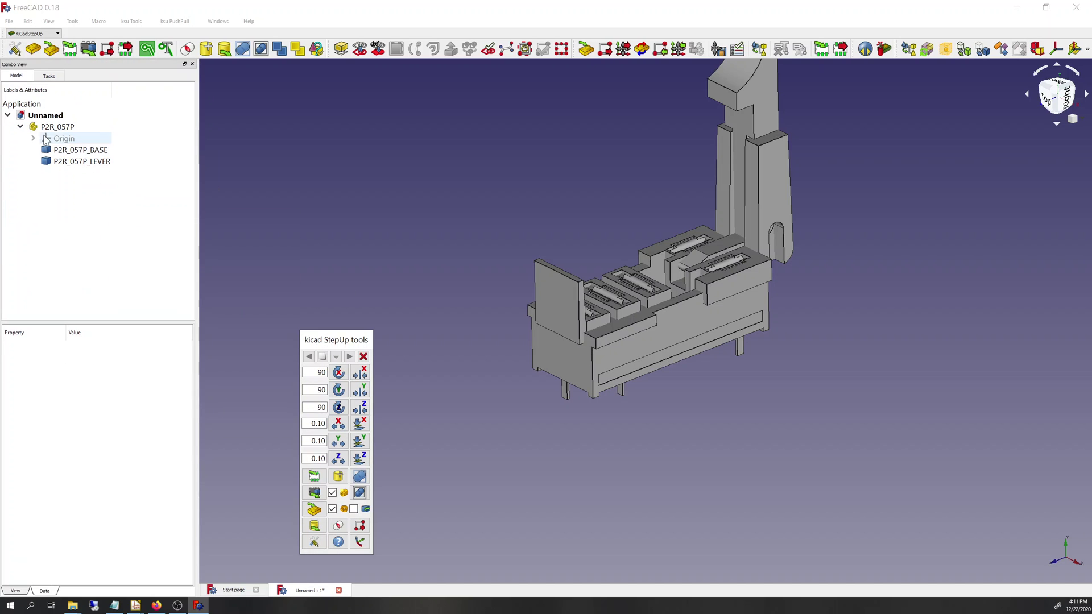
Simplify LEVER and BASE into P2R_057P_LEVER_sp, deleting P2R_057P and the _fd item
{"action": "left_click", "coordinate": [82, 162]}
{"action": "left_click", "coordinate": [80, 149], "text": "ctrl"}
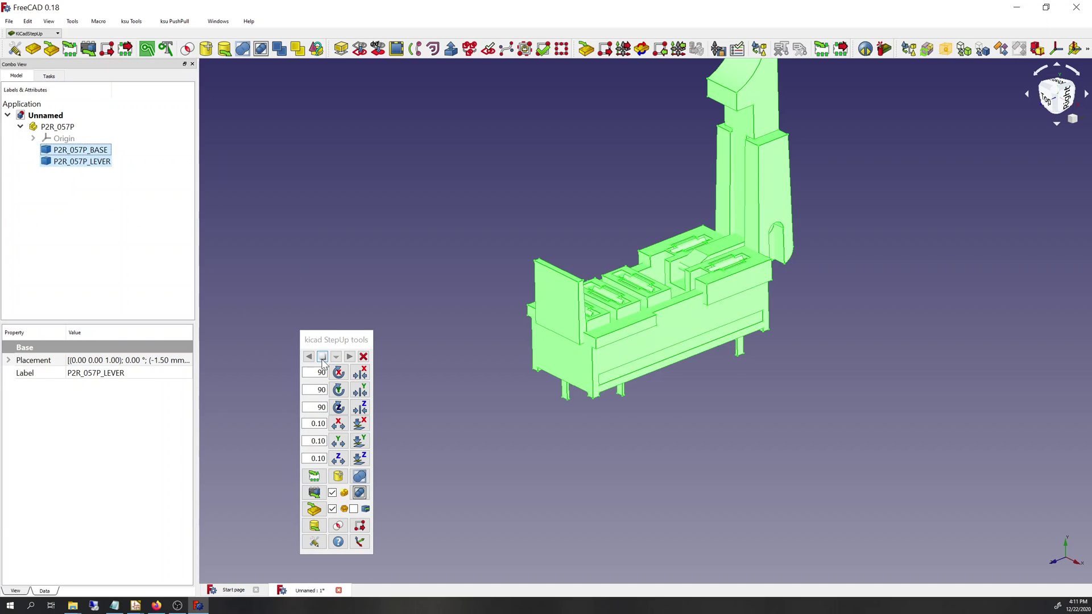
{"action": "left_click", "coordinate": [359, 477]}
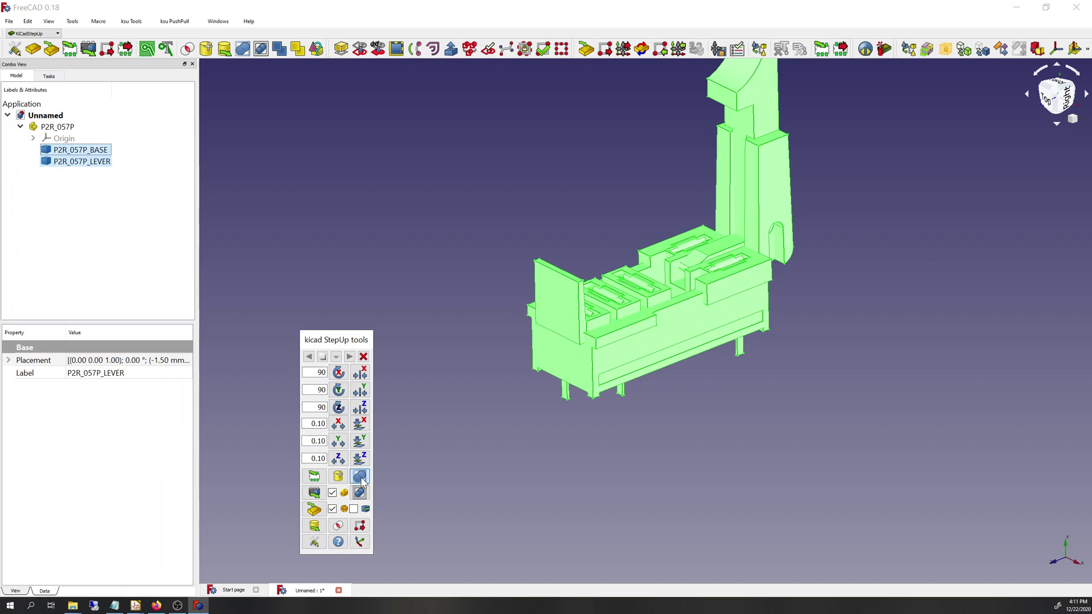
{"action": "left_click", "coordinate": [74, 172]}
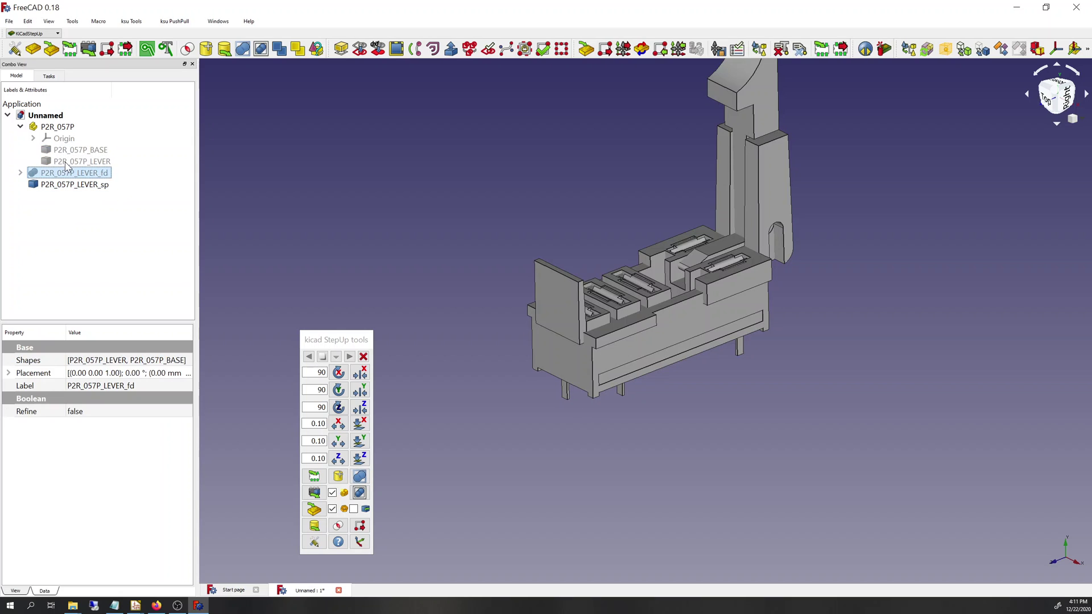
{"action": "left_click", "coordinate": [54, 128], "text": "shift"}
{"action": "key", "text": "Delete"}
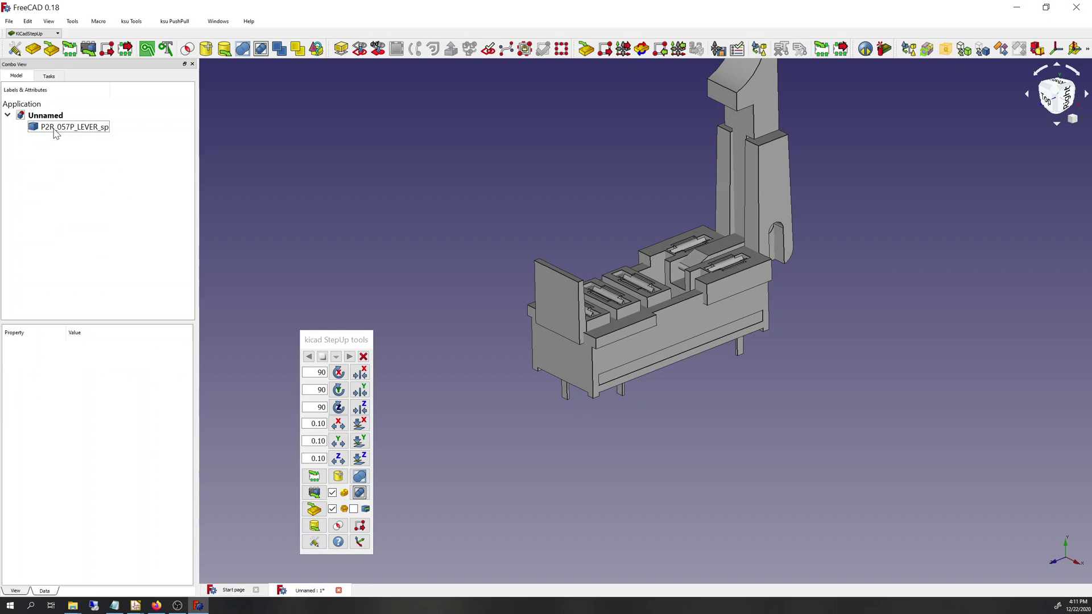
{"action": "left_click", "coordinate": [62, 127]}
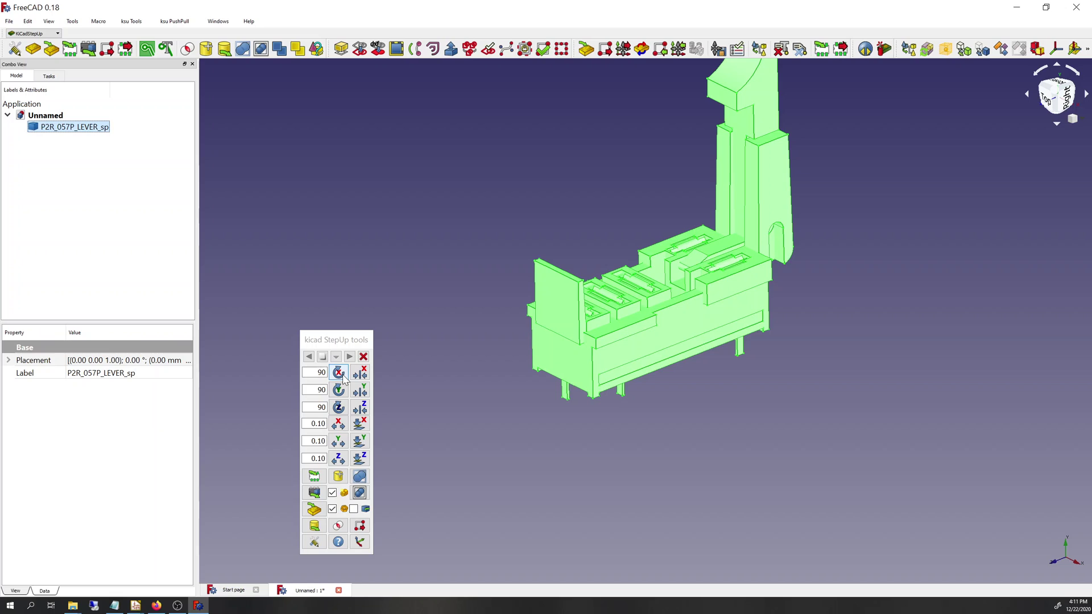
Add reference axes at the origin and view the model's underside
{"action": "left_click", "coordinate": [360, 542]}
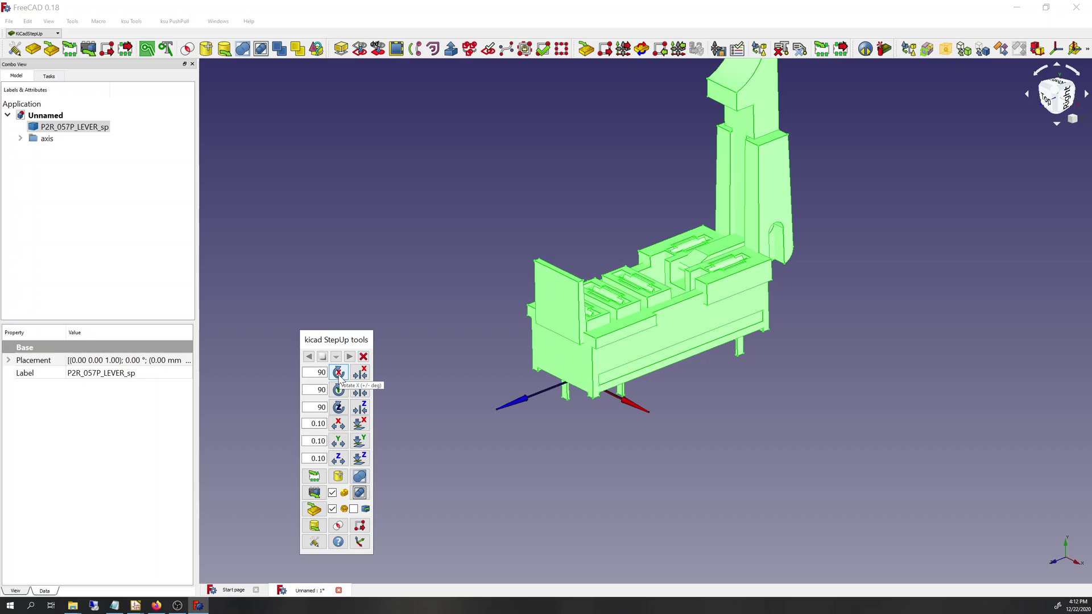
{"action": "scroll", "coordinate": [617, 423], "scroll_direction": "down", "scroll_amount": 3}
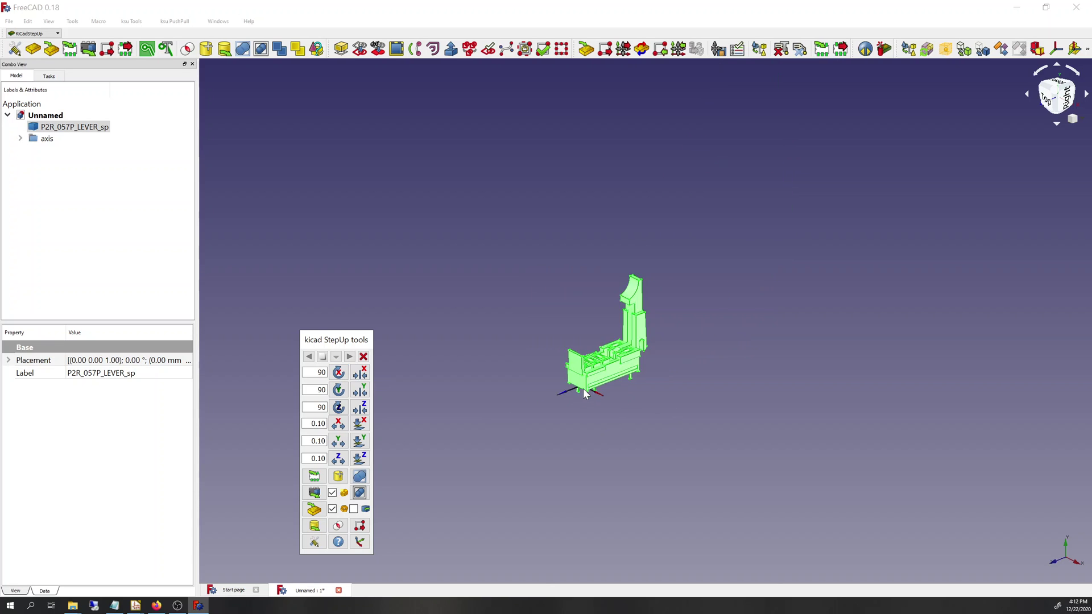
{"action": "scroll", "coordinate": [583, 388], "scroll_direction": "up", "scroll_amount": 8}
{"action": "scroll", "coordinate": [584, 391], "scroll_direction": "down", "scroll_amount": 7}
{"action": "middle_click_drag", "start_coordinate": [584, 391], "coordinate": [579, 434]}
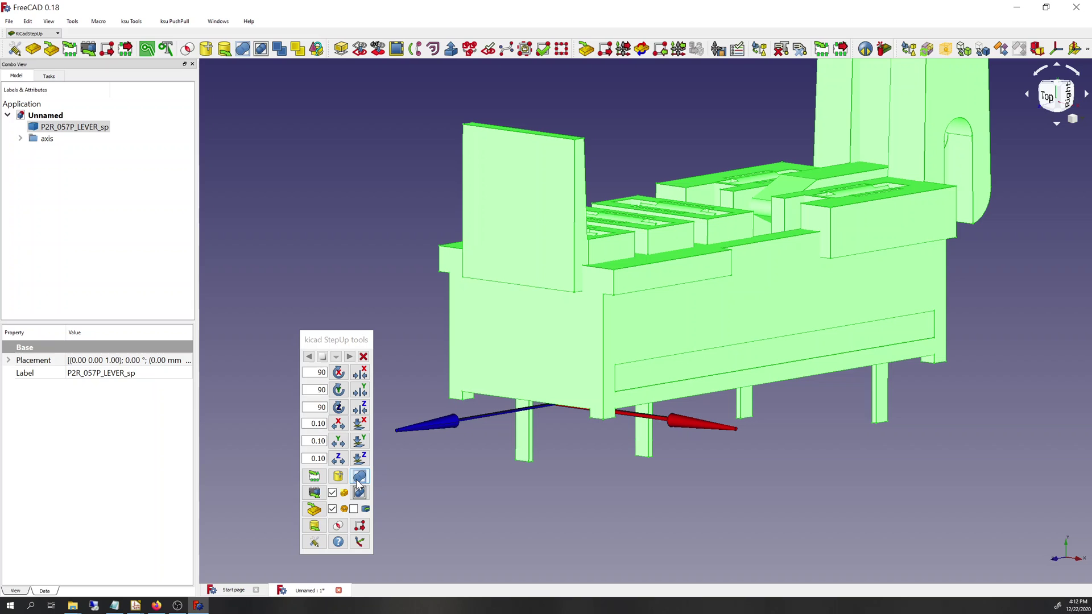
Rotate P2R_057P_LEVER_sp 90° about the X axis and orbit to check its orientation
{"action": "left_click", "coordinate": [340, 374]}
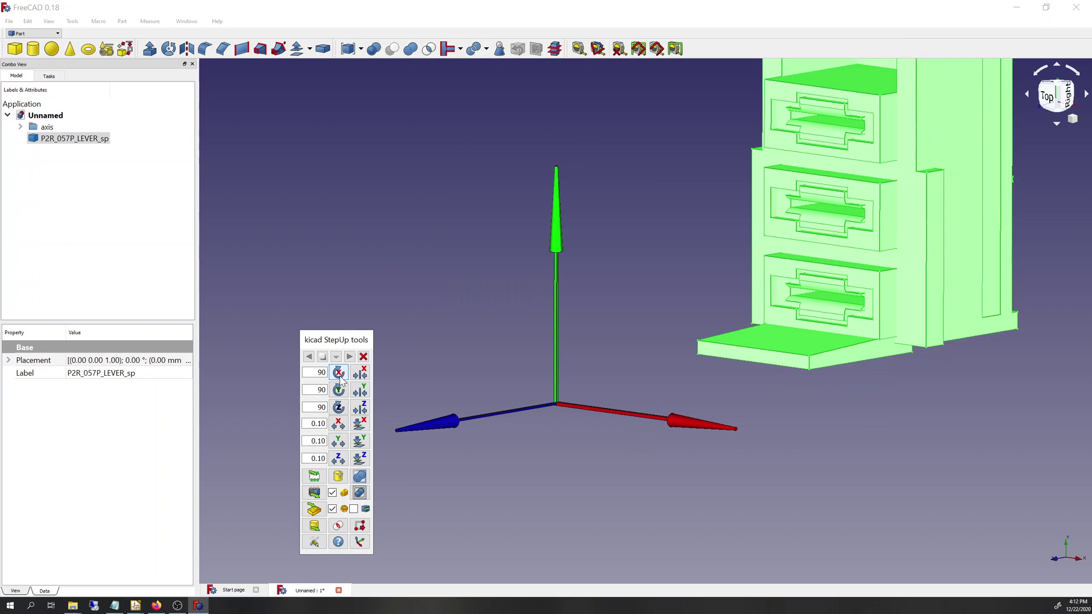
{"action": "scroll", "coordinate": [714, 348], "scroll_direction": "up", "scroll_amount": 2}
{"action": "scroll", "coordinate": [711, 343], "scroll_direction": "down", "scroll_amount": 6}
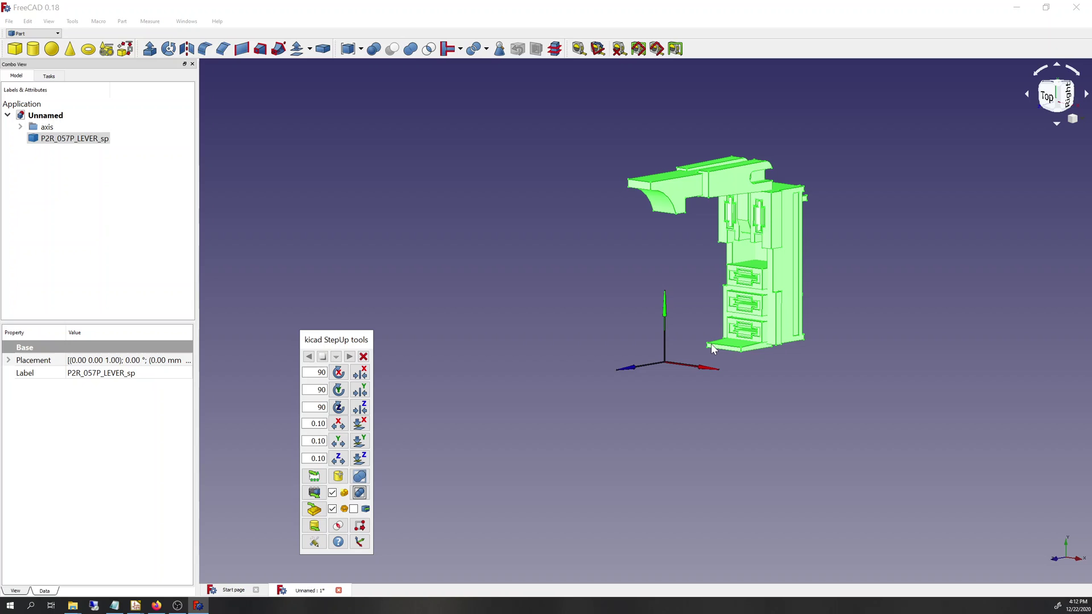
{"action": "middle_click_drag", "start_coordinate": [673, 386], "coordinate": [761, 291]}
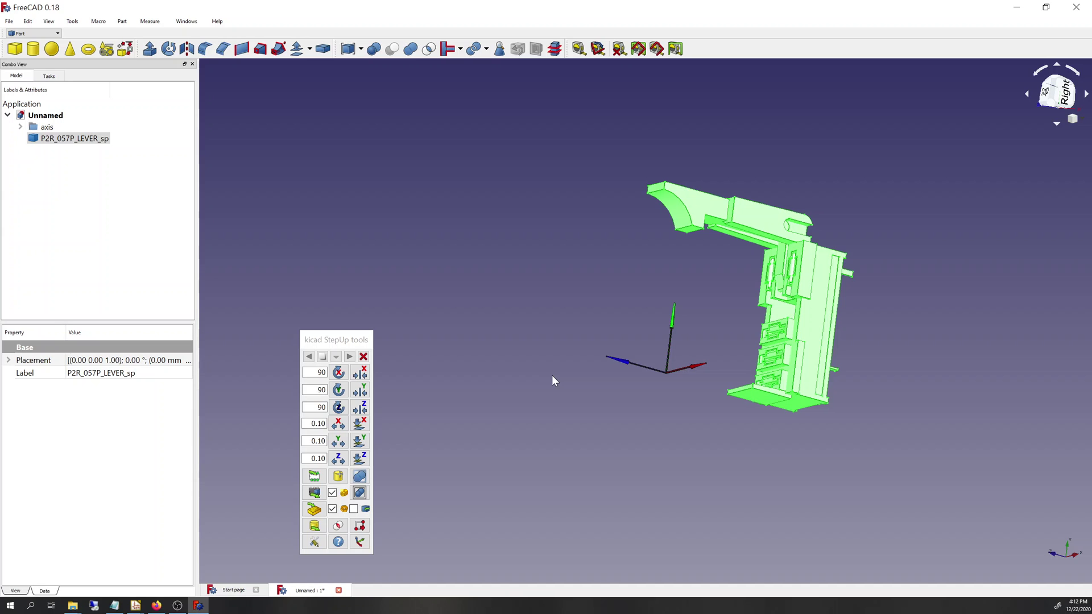
{"action": "mouse_move", "coordinate": [657, 377]}
{"action": "middle_mouse_down"}
{"action": "mouse_move", "coordinate": [643, 389]}
{"action": "mouse_move", "coordinate": [799, 322]}
{"action": "mouse_move", "coordinate": [871, 263]}
{"action": "mouse_move", "coordinate": [750, 250]}
{"action": "mouse_move", "coordinate": [799, 243]}
{"action": "mouse_move", "coordinate": [826, 282]}
{"action": "middle_mouse_up"}
{"action": "left_click", "coordinate": [496, 322]}
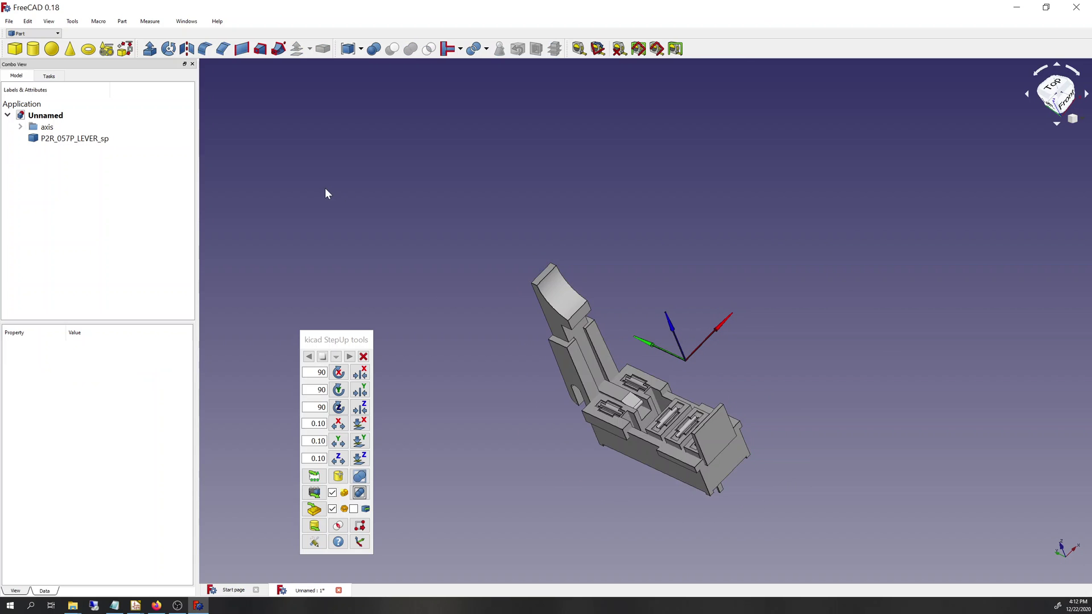
Switch to the Draft workbench
{"action": "left_click", "coordinate": [121, 21]}
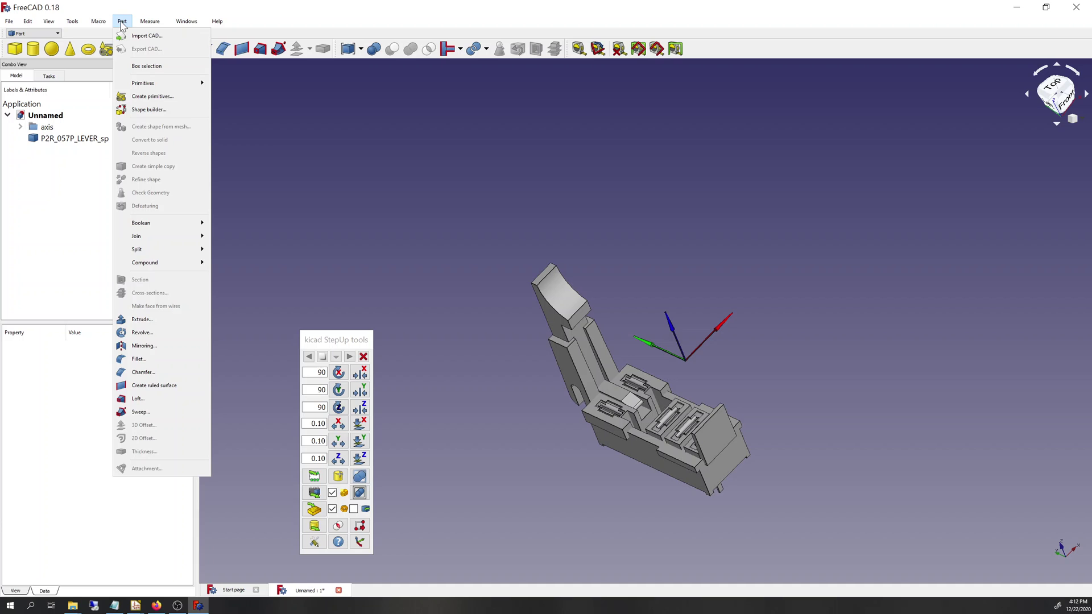
{"action": "left_click", "coordinate": [98, 22]}
{"action": "left_click", "coordinate": [121, 22]}
{"action": "mouse_move", "coordinate": [96, 22]}
{"action": "mouse_move", "coordinate": [49, 22]}
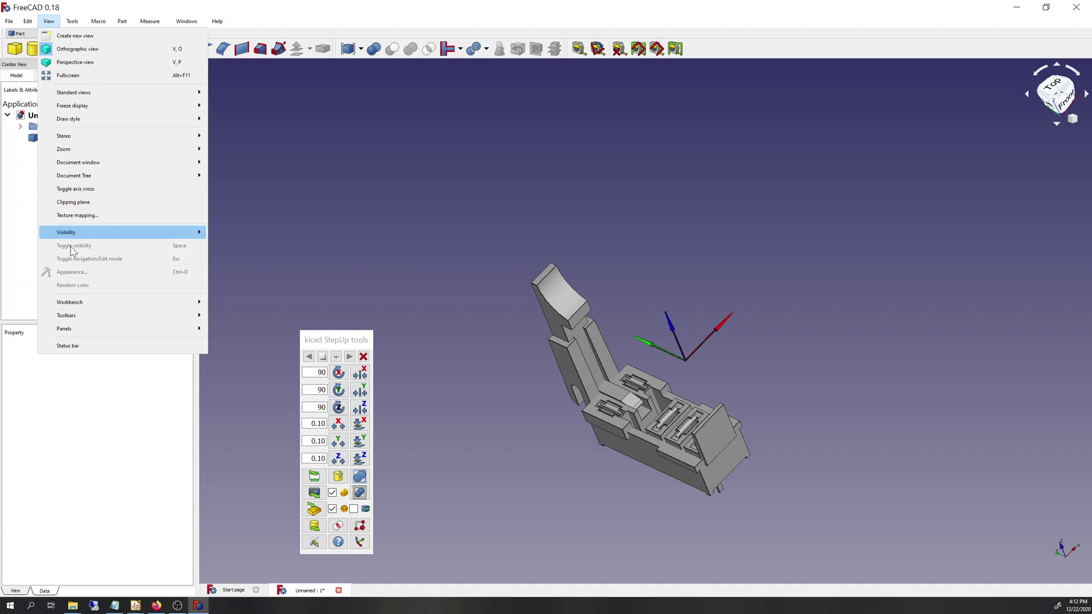
{"action": "mouse_move", "coordinate": [85, 302]}
{"action": "left_click", "coordinate": [273, 303]}
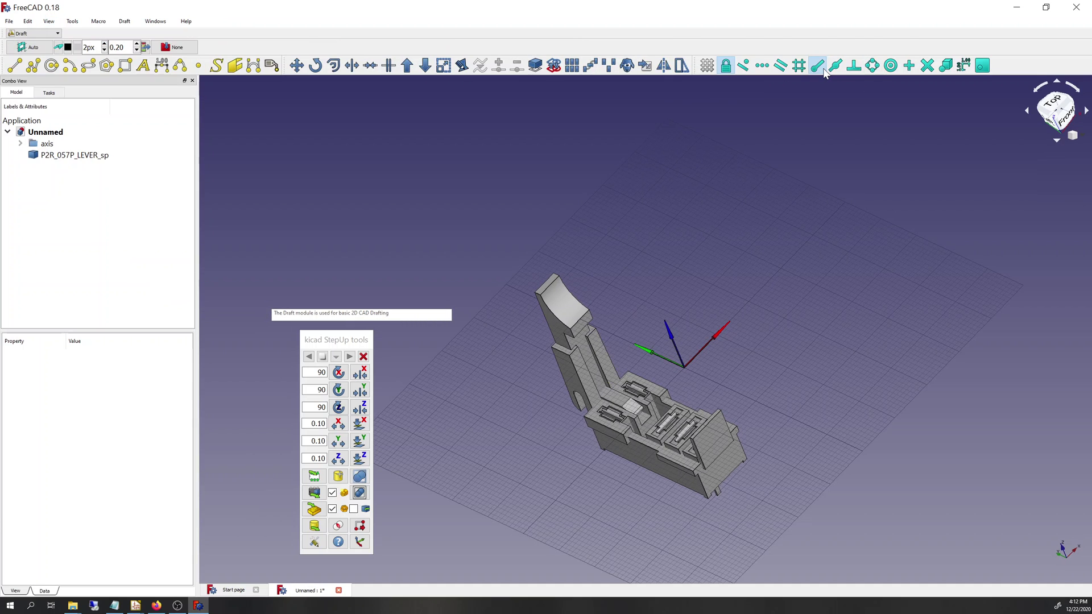
Move the lever from its corner to absolute global position X 0, Y 0, Z 0
{"action": "left_click", "coordinate": [296, 66]}
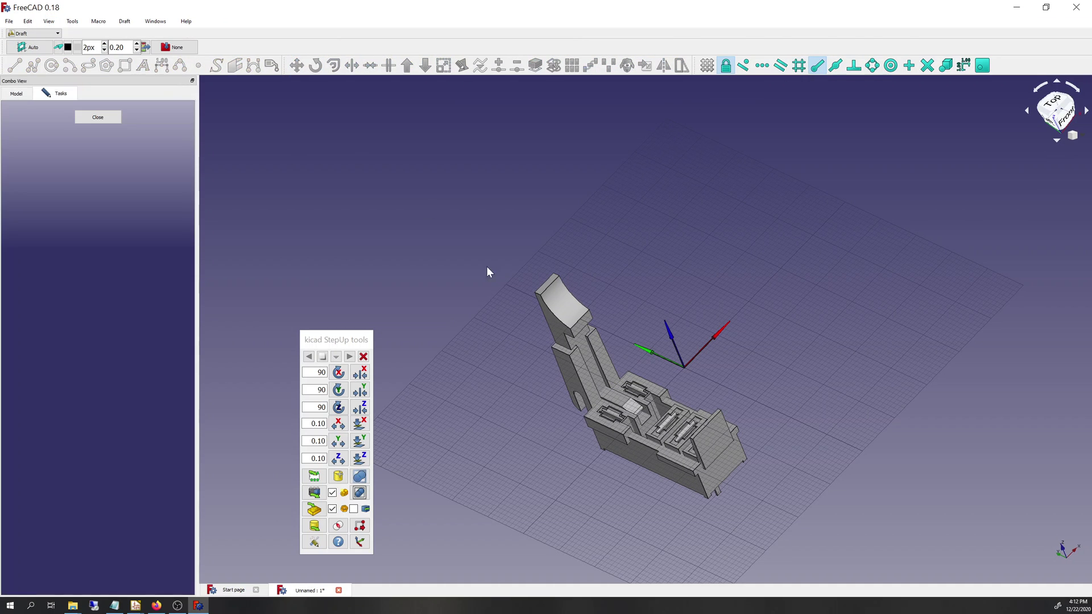
{"action": "left_click", "coordinate": [723, 471]}
{"action": "scroll", "coordinate": [711, 484], "scroll_direction": "up", "scroll_amount": 5}
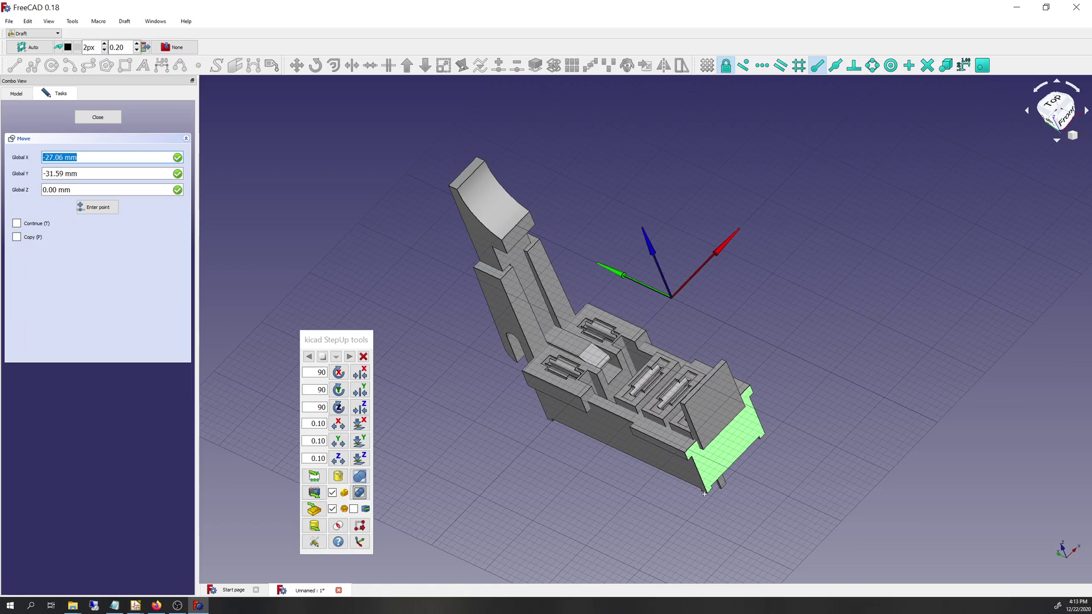
{"action": "left_click", "coordinate": [711, 488]}
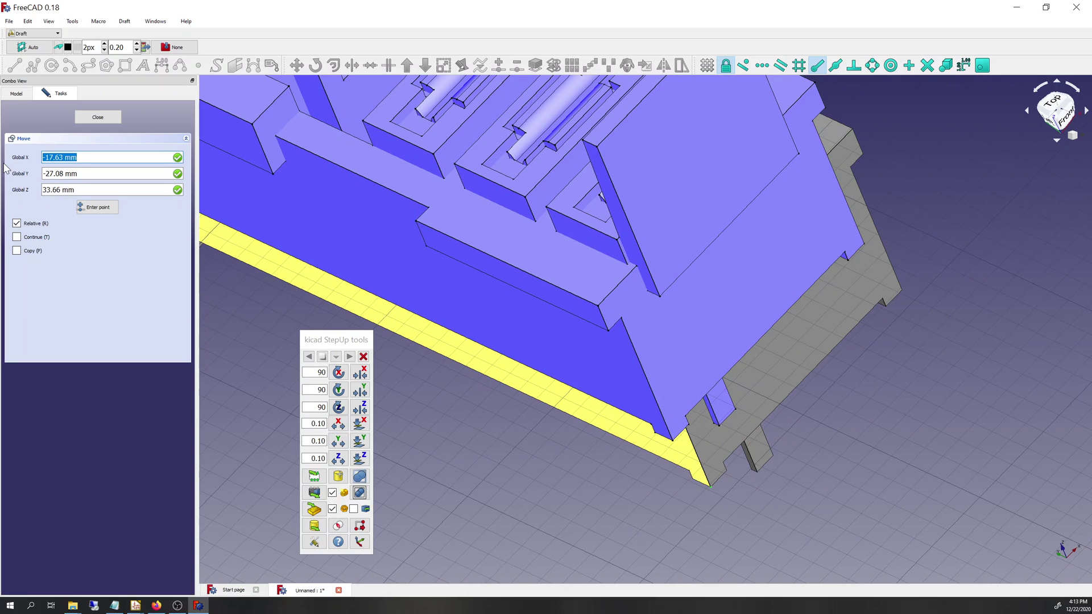
{"action": "type", "text": "0"}
{"action": "key", "text": "Tab"}
{"action": "type", "text": "0"}
{"action": "key", "text": "Tab"}
{"action": "type", "text": "0"}
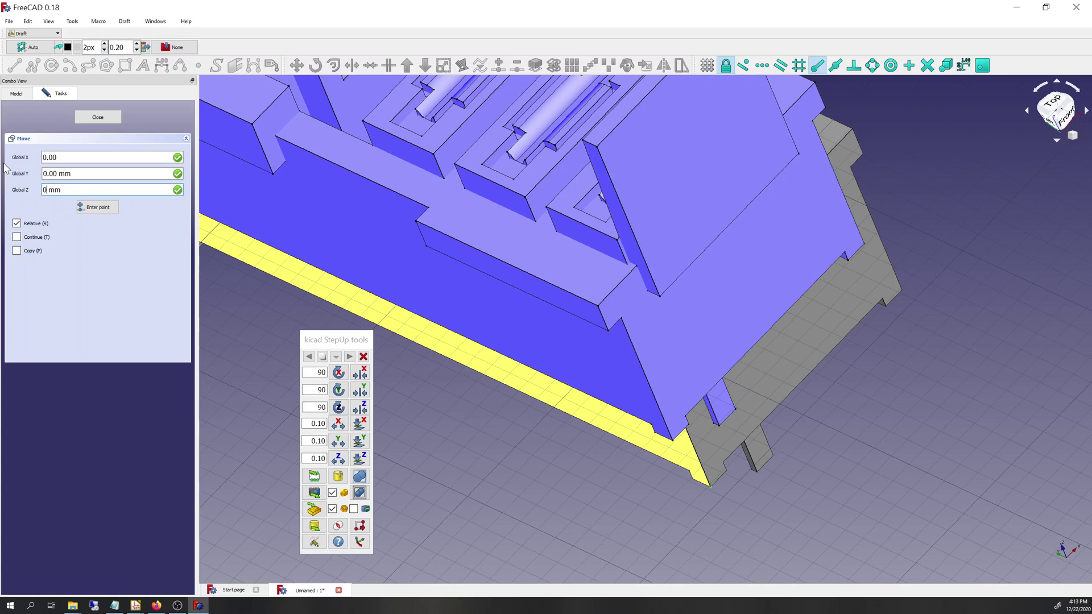
{"action": "left_click", "coordinate": [40, 226]}
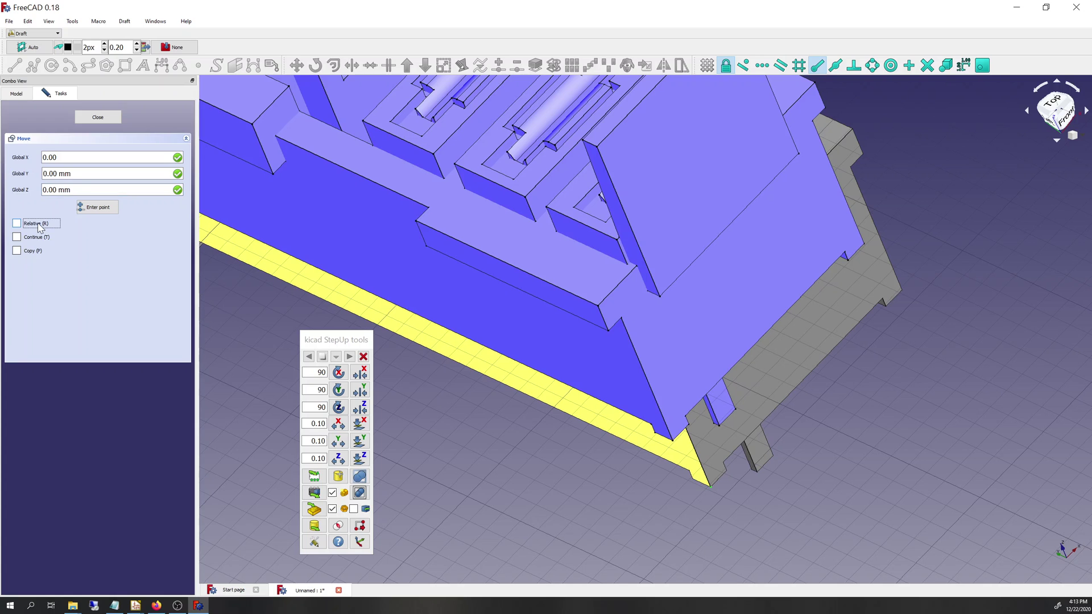
{"action": "left_click", "coordinate": [79, 206]}
Fit the lever in view and orbit to check its placement on the origin axes
{"action": "key", "text": "v"}
{"action": "key", "text": "f"}
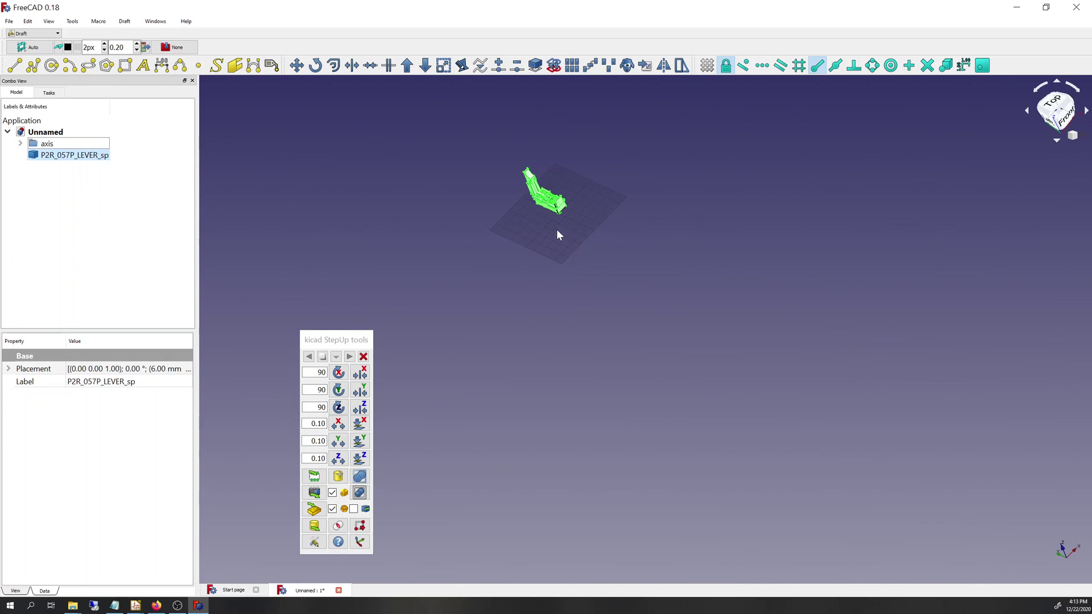
{"action": "scroll", "coordinate": [557, 230], "scroll_direction": "up", "scroll_amount": 10}
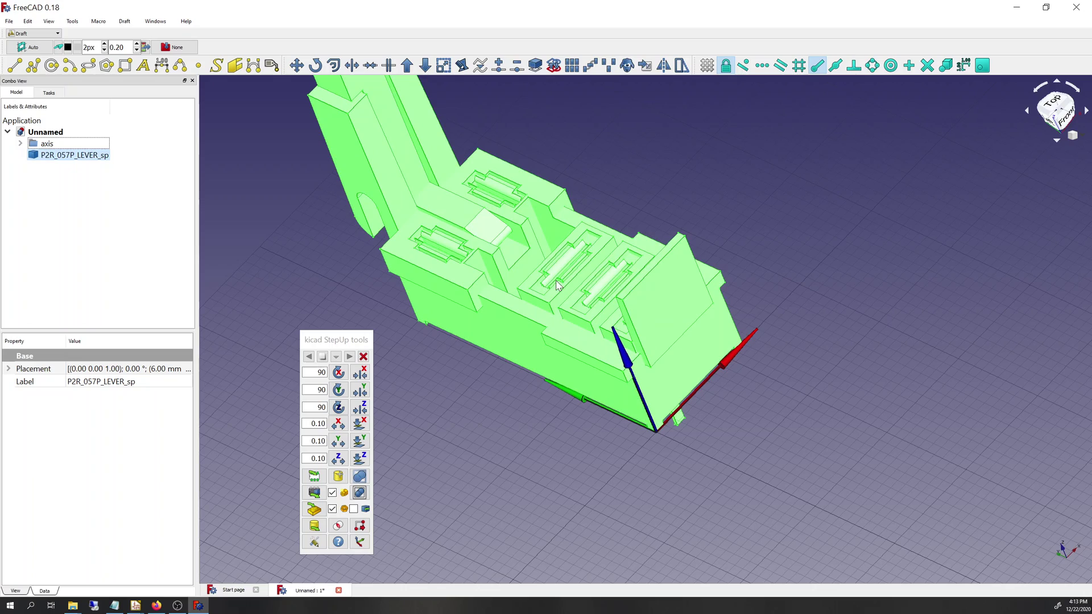
{"action": "middle_click_drag", "start_coordinate": [431, 444], "coordinate": [360, 388]}
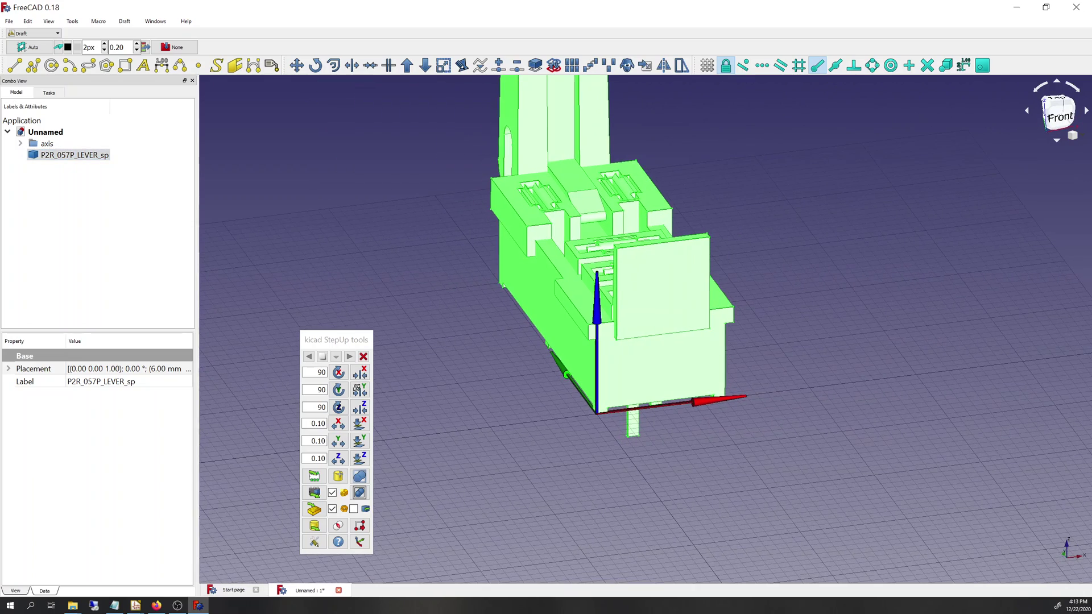
{"action": "scroll", "coordinate": [583, 418], "scroll_direction": "down", "scroll_amount": 5}
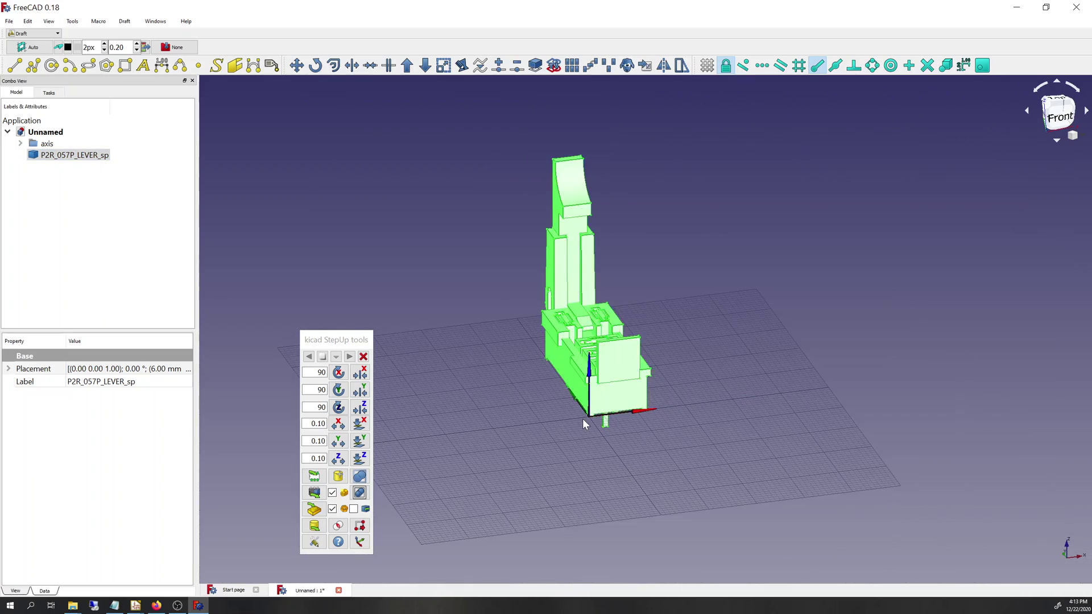
{"action": "scroll", "coordinate": [583, 418], "scroll_direction": "up", "scroll_amount": 8}
{"action": "scroll", "coordinate": [564, 425], "scroll_direction": "down", "scroll_amount": 5}
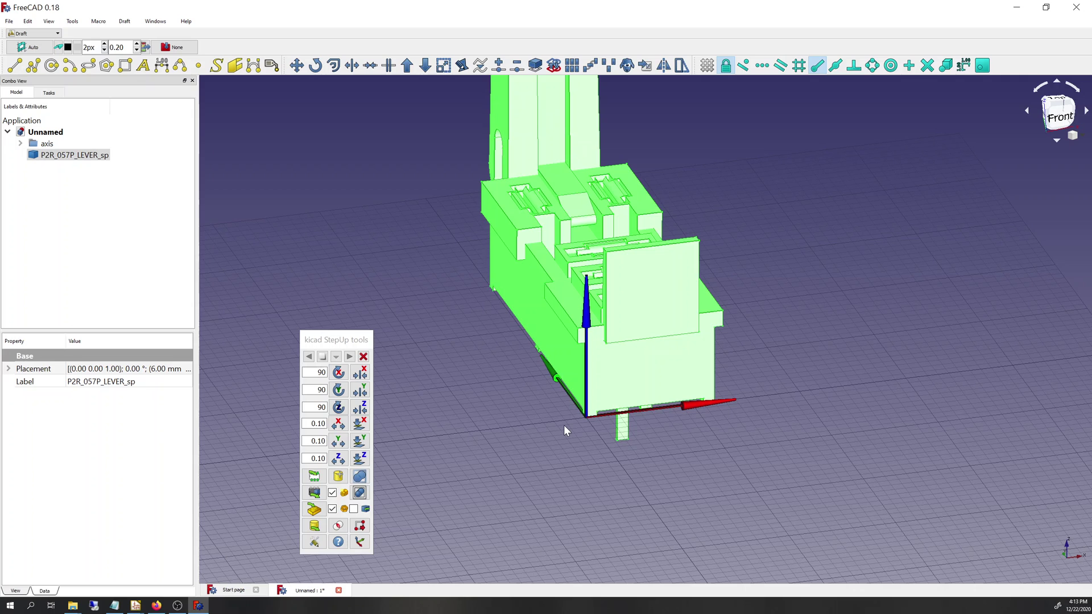
{"action": "scroll", "coordinate": [565, 425], "scroll_direction": "up", "scroll_amount": 3}
{"action": "left_click_drag", "start_coordinate": [337, 341], "coordinate": [307, 257]}
{"action": "left_click", "coordinate": [122, 227]}
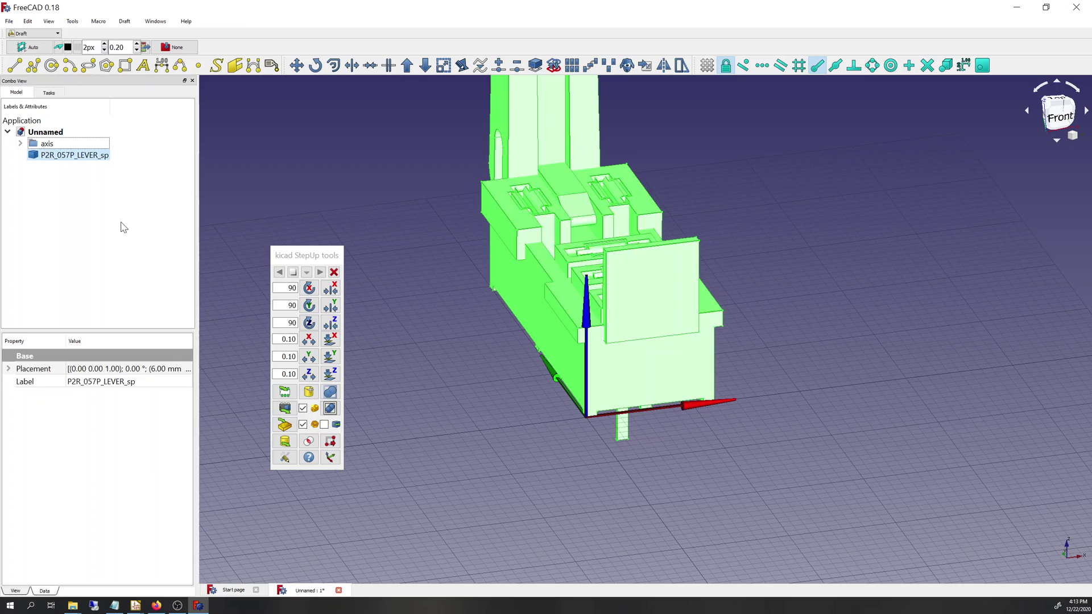
{"action": "left_click", "coordinate": [53, 34]}
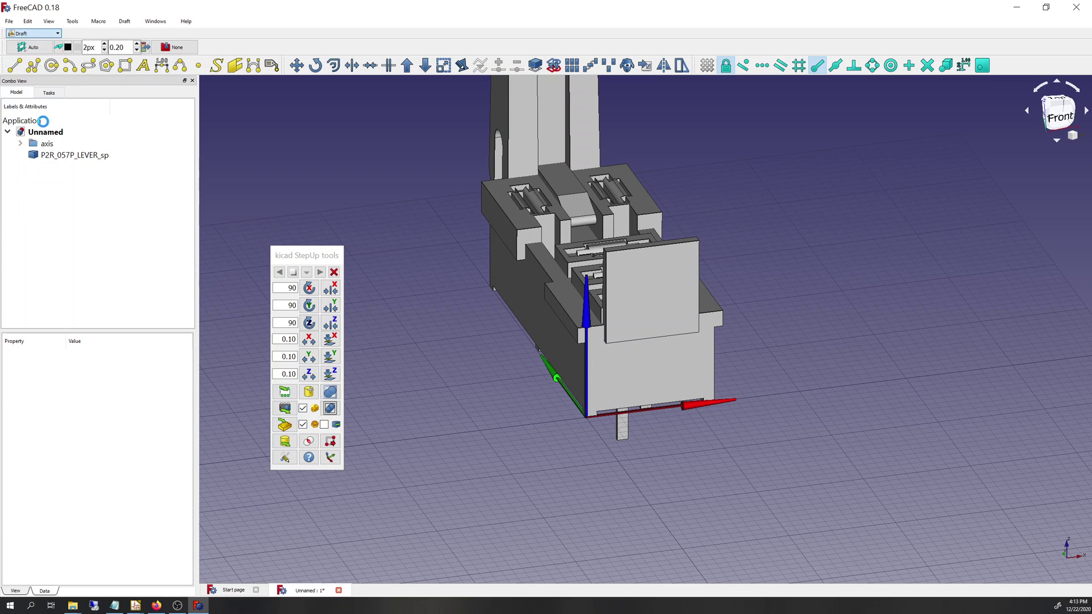
In Part Design, create a Body containing the P2R_057P_LEVER_sp part
{"action": "left_click", "coordinate": [35, 117]}
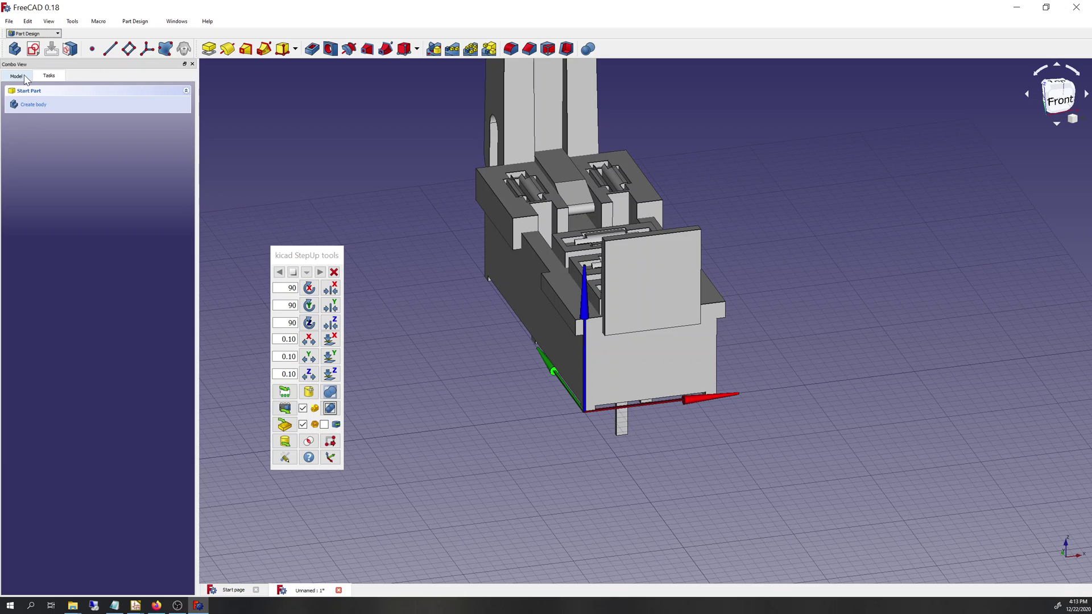
{"action": "left_click", "coordinate": [18, 76]}
{"action": "left_click", "coordinate": [74, 138]}
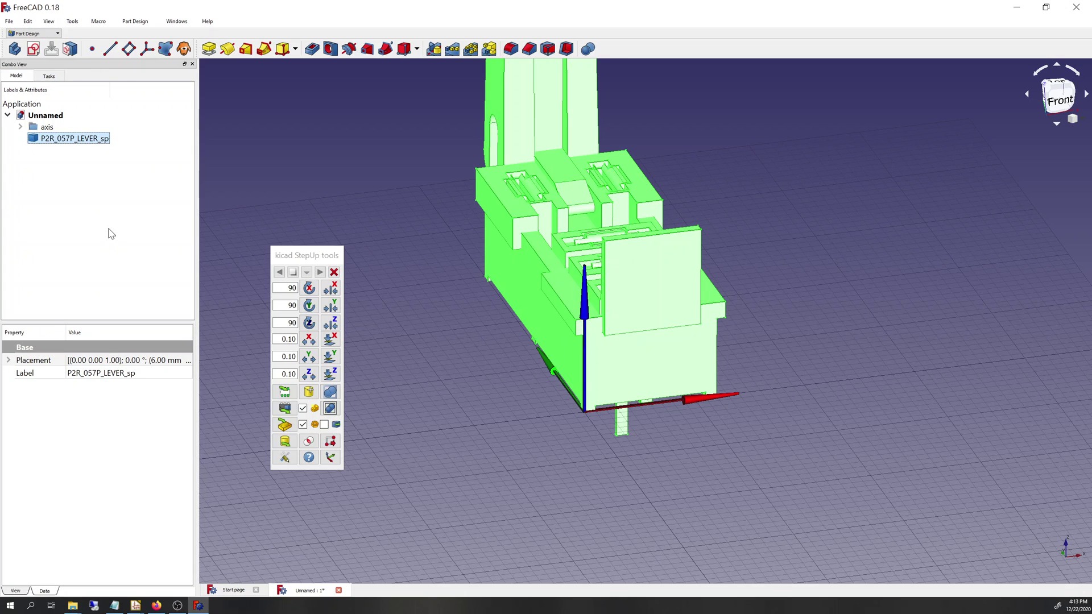
{"action": "left_click", "coordinate": [80, 205]}
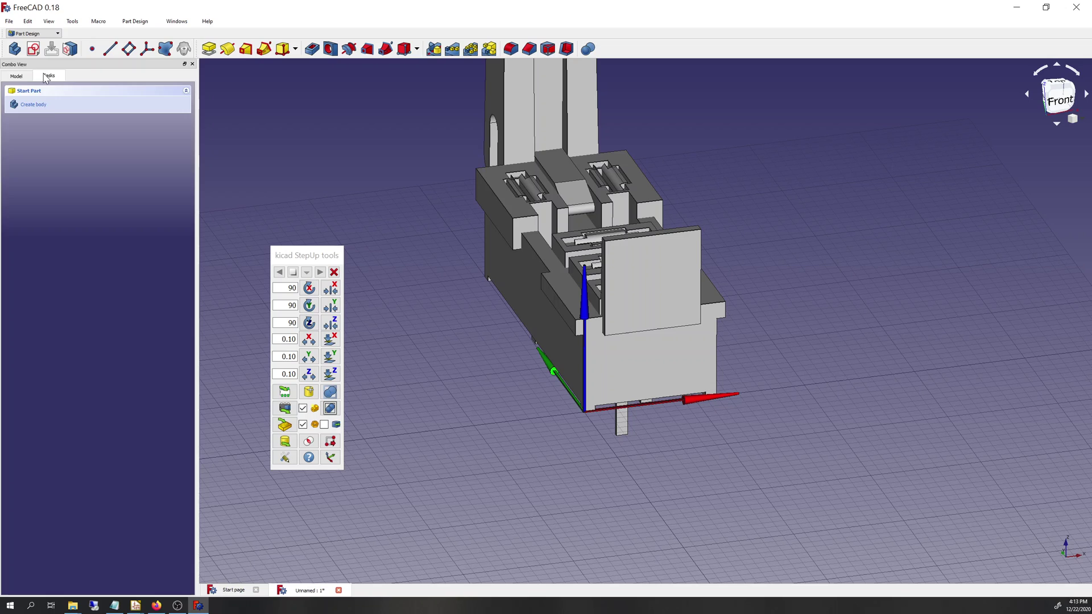
{"action": "left_click", "coordinate": [73, 137]}
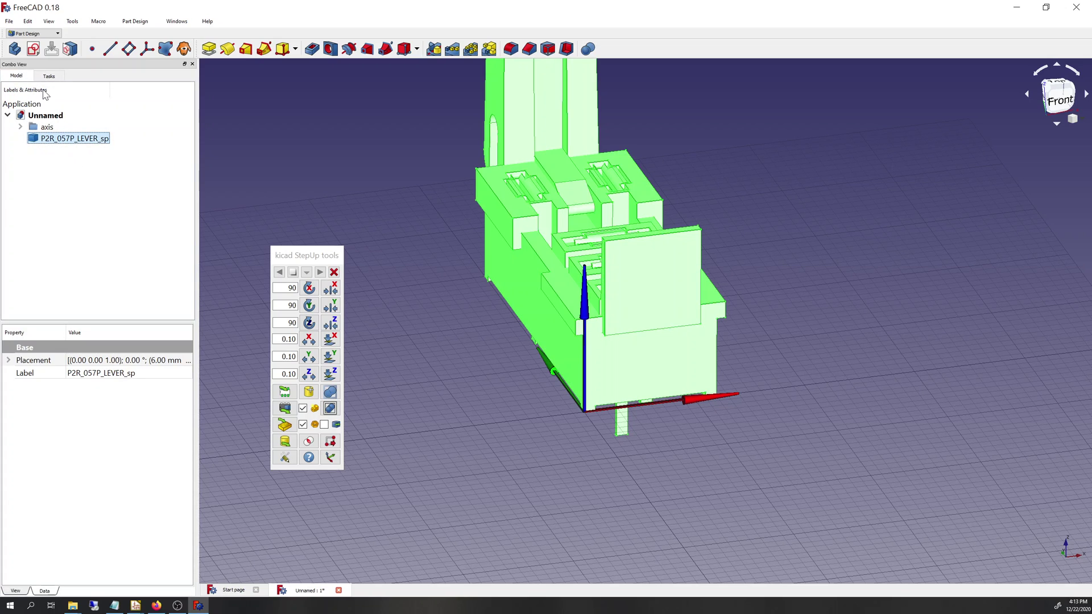
{"action": "left_click", "coordinate": [15, 50]}
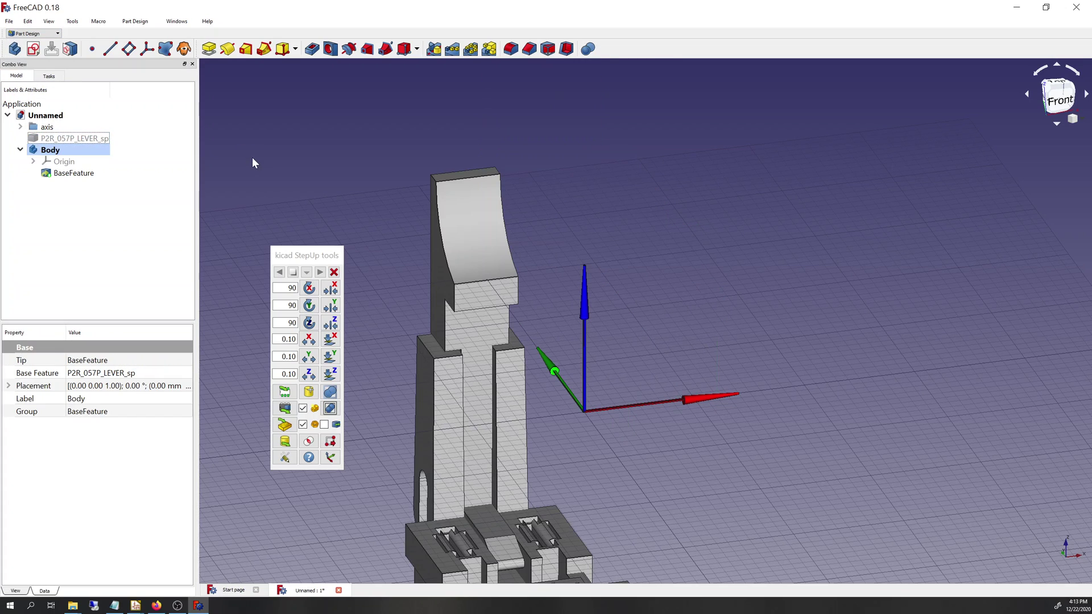
{"action": "left_click", "coordinate": [99, 219]}
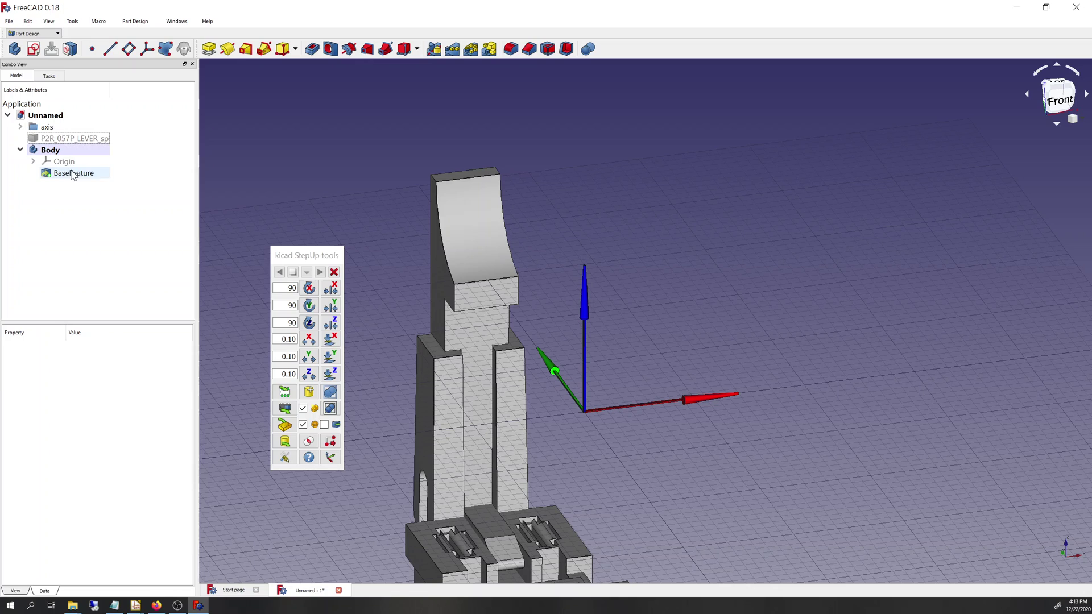
Select the new Body and its BaseFeature and orbit to a top-front view
{"action": "left_click", "coordinate": [67, 149]}
{"action": "left_click", "coordinate": [75, 174]}
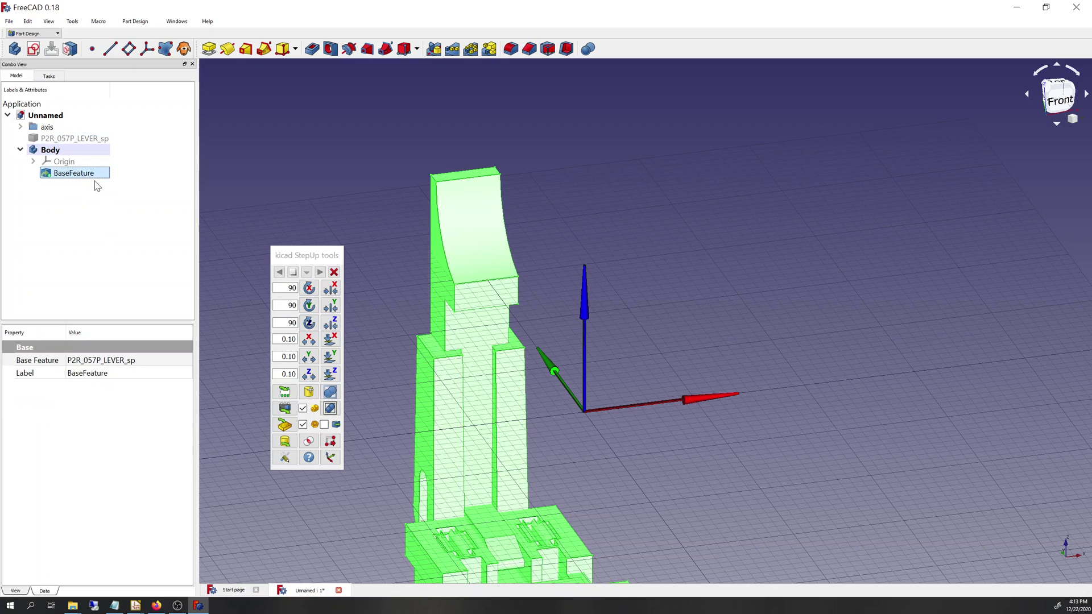
{"action": "middle_click_drag", "start_coordinate": [658, 330], "coordinate": [656, 350]}
{"action": "scroll", "coordinate": [621, 393], "scroll_direction": "down", "scroll_amount": 5}
{"action": "scroll", "coordinate": [589, 485], "scroll_direction": "up", "scroll_amount": 5}
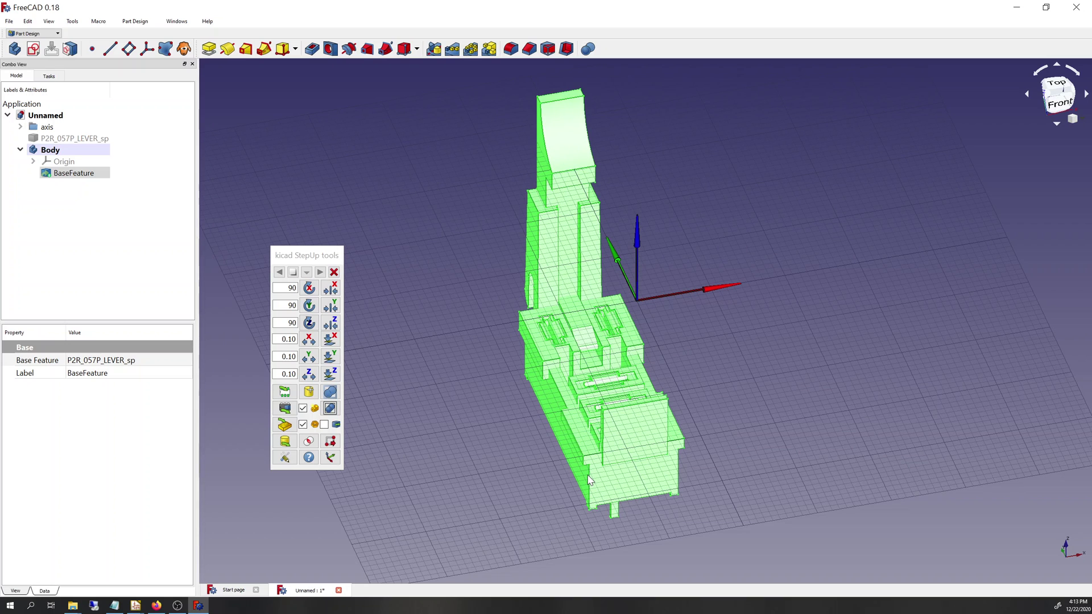
Compare the placement properties of the original lever, the Body and its BaseFeature
{"action": "left_click", "coordinate": [77, 138]}
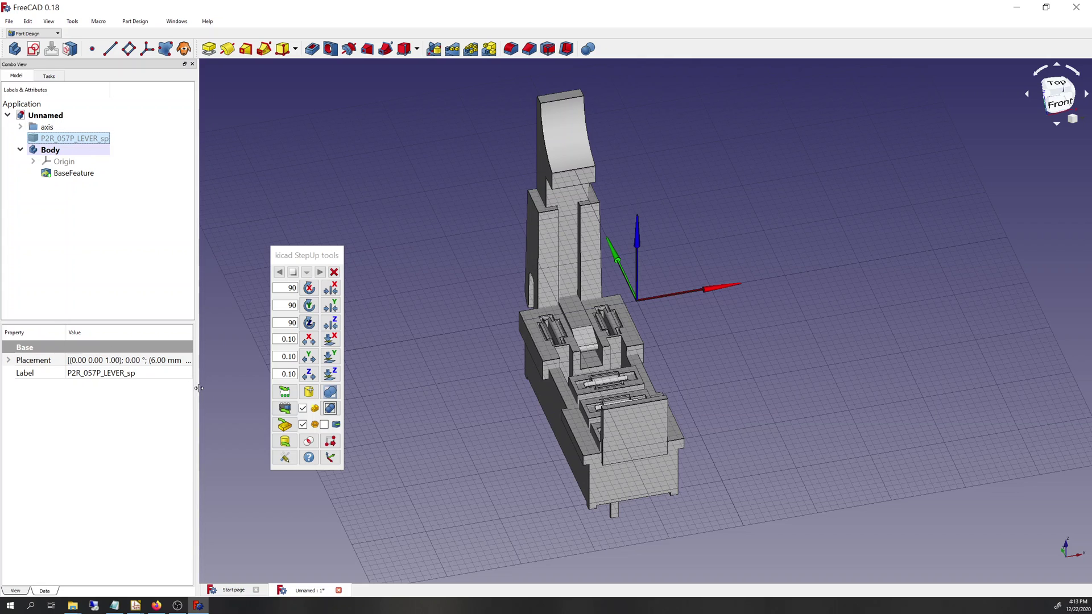
{"action": "left_click_drag", "start_coordinate": [198, 393], "coordinate": [267, 391]}
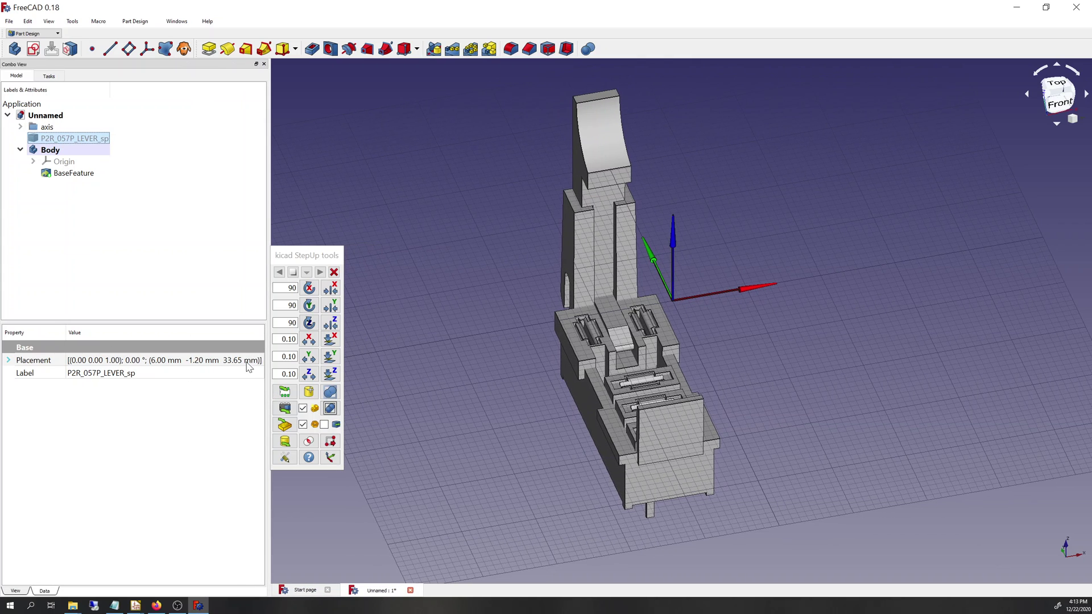
{"action": "left_click", "coordinate": [79, 174]}
{"action": "left_click", "coordinate": [64, 151]}
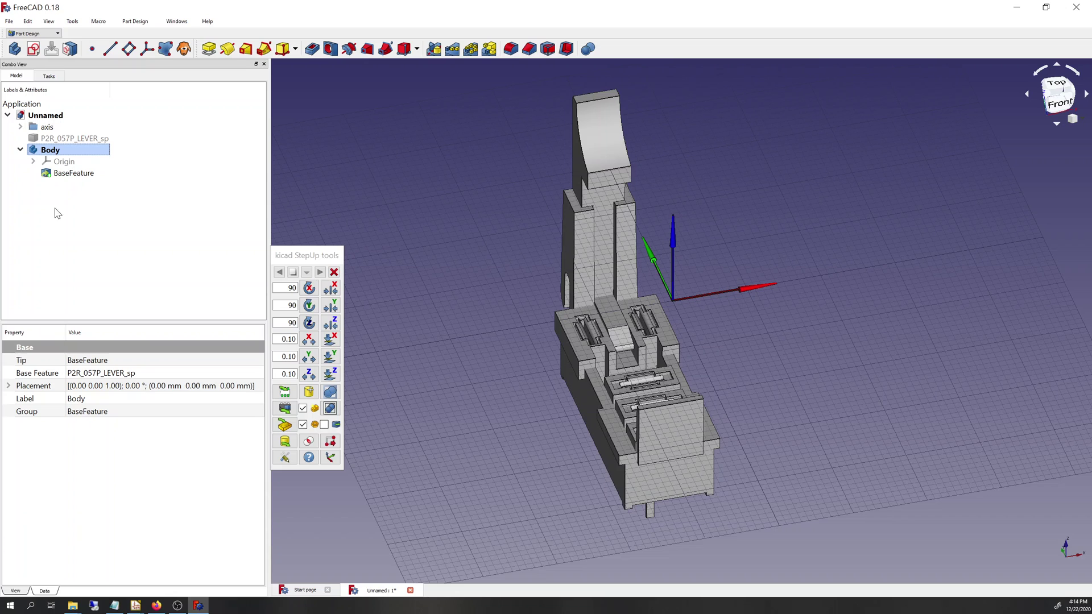
{"action": "left_click", "coordinate": [208, 298]}
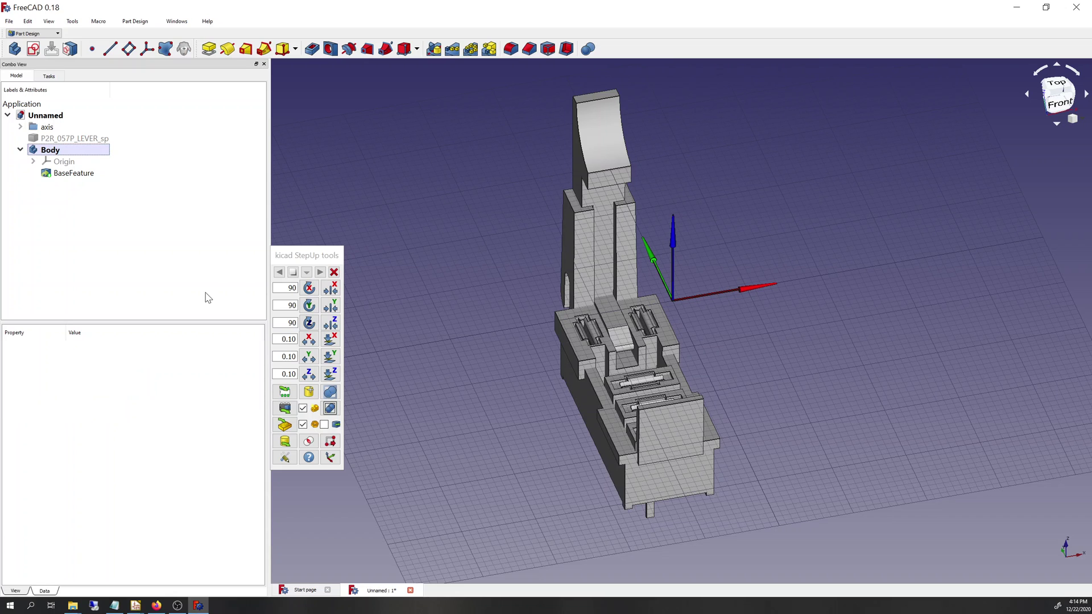
{"action": "left_click", "coordinate": [73, 173]}
{"action": "left_click", "coordinate": [136, 215]}
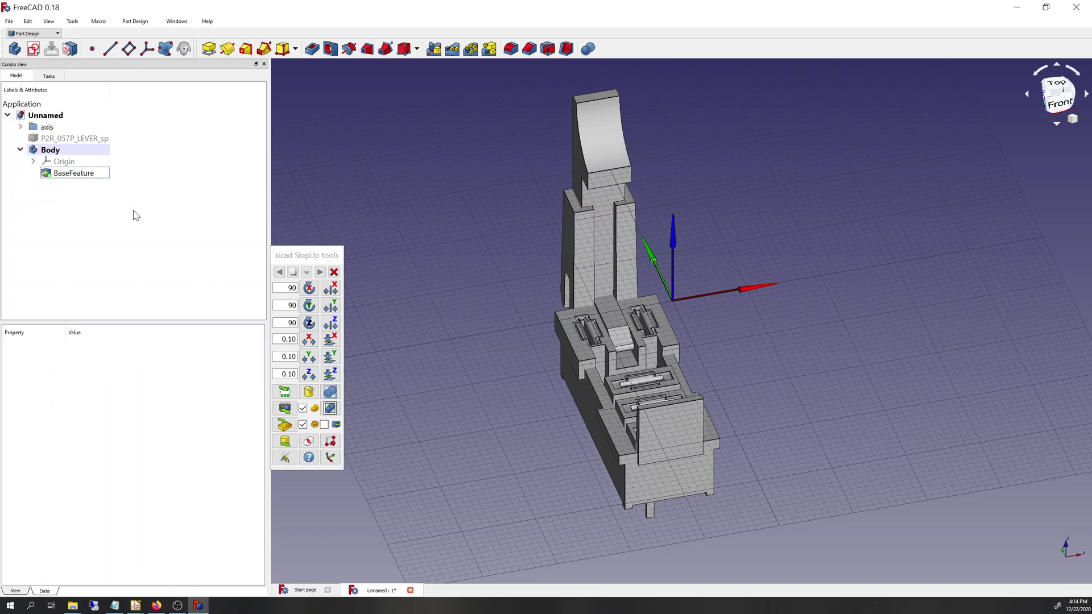
{"action": "left_click", "coordinate": [79, 174]}
{"action": "left_click", "coordinate": [134, 243]}
{"action": "left_click", "coordinate": [80, 174]}
Create a DatumPlane attached to an underside corner vertex of the lever and sketch on it
{"action": "left_click", "coordinate": [135, 21]}
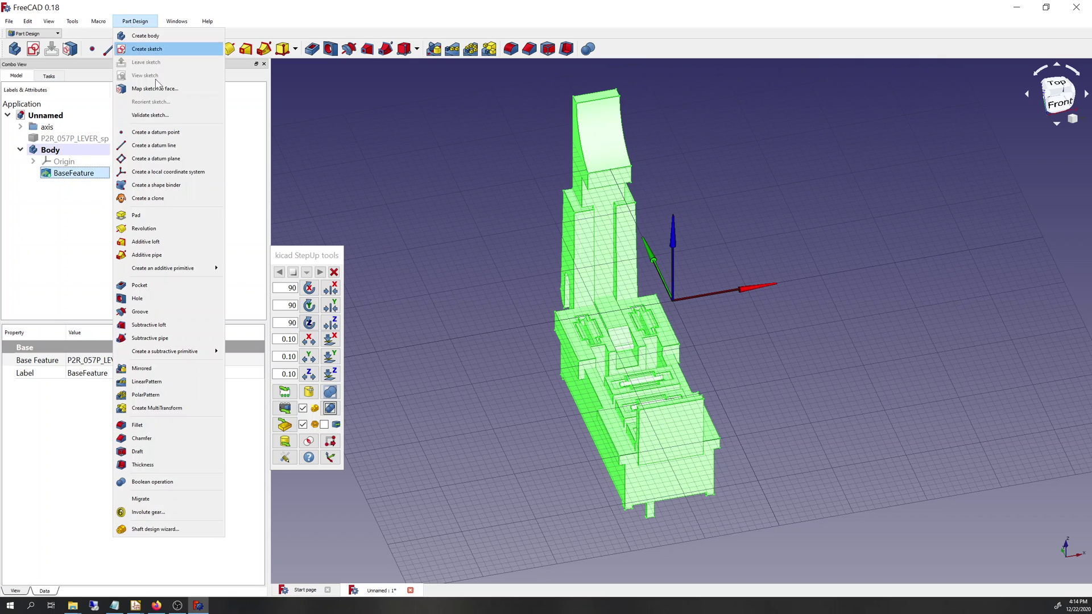
{"action": "left_click", "coordinate": [165, 159]}
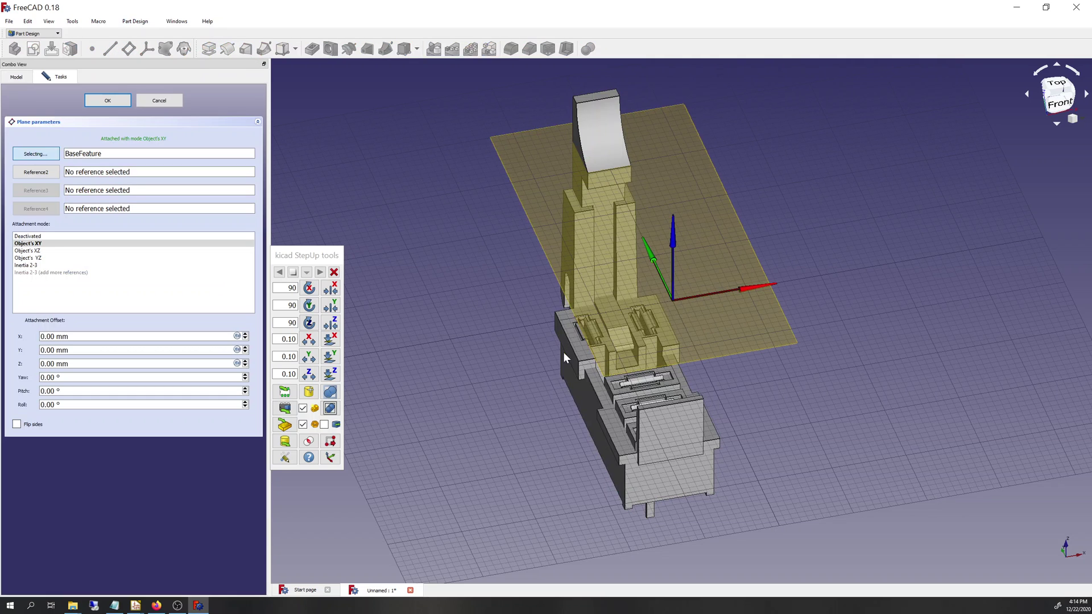
{"action": "middle_click_drag", "start_coordinate": [597, 398], "coordinate": [598, 394]}
{"action": "scroll", "coordinate": [558, 579], "scroll_direction": "down", "scroll_amount": 5}
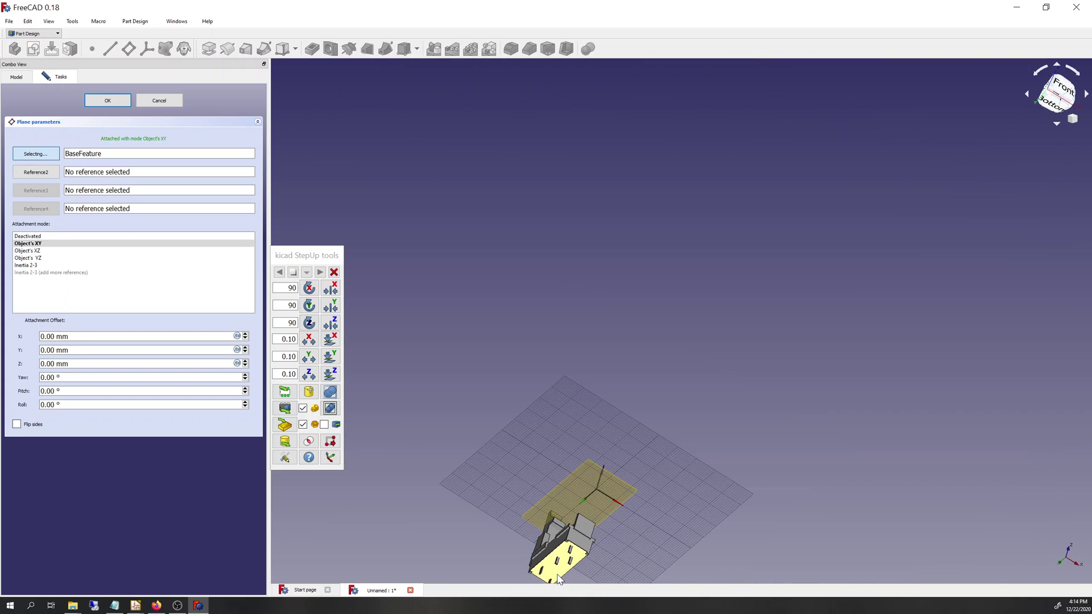
{"action": "scroll", "coordinate": [555, 579], "scroll_direction": "up", "scroll_amount": 5}
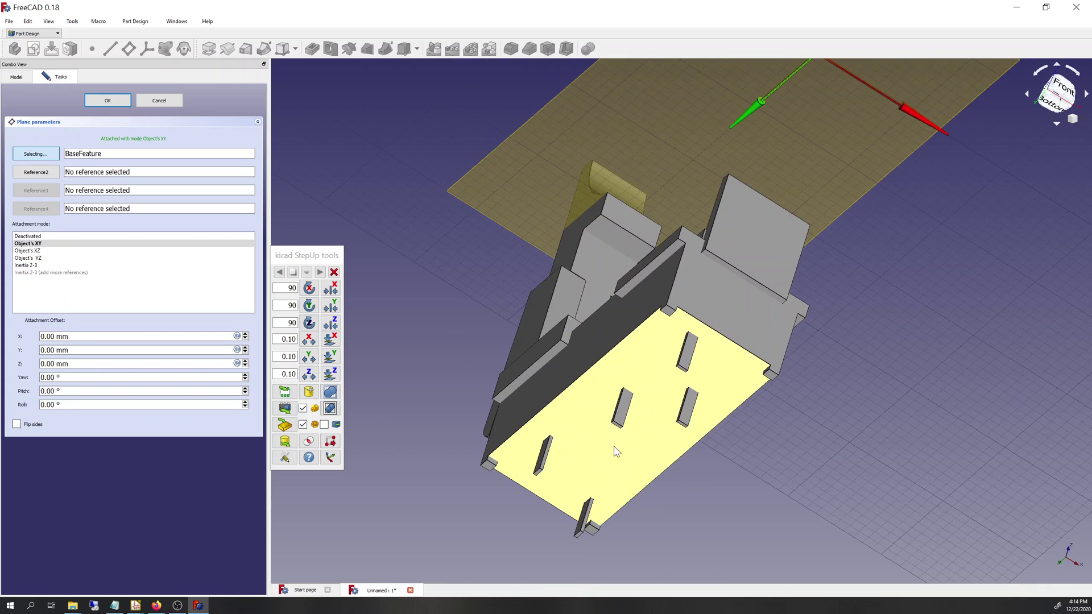
{"action": "left_click", "coordinate": [666, 306]}
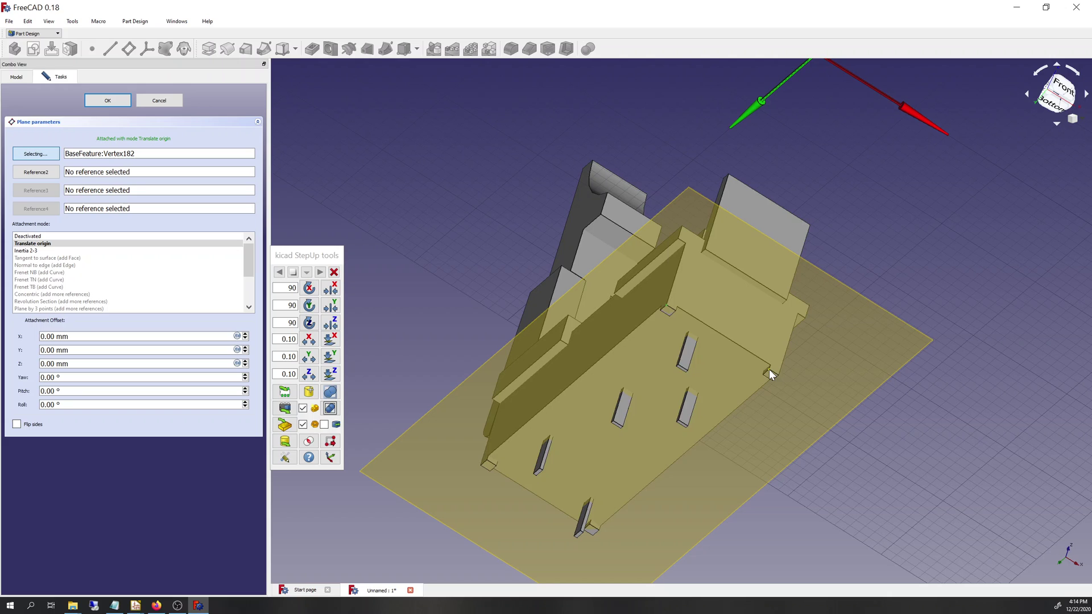
{"action": "left_click", "coordinate": [769, 370]}
{"action": "left_click", "coordinate": [112, 103]}
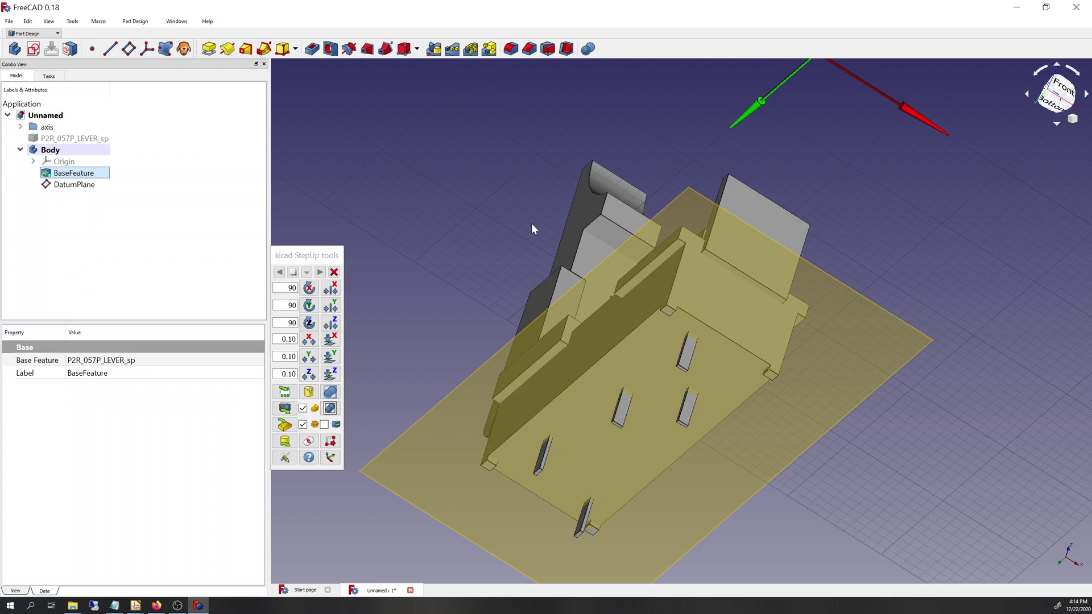
{"action": "left_click", "coordinate": [141, 244]}
{"action": "left_click", "coordinate": [74, 184]}
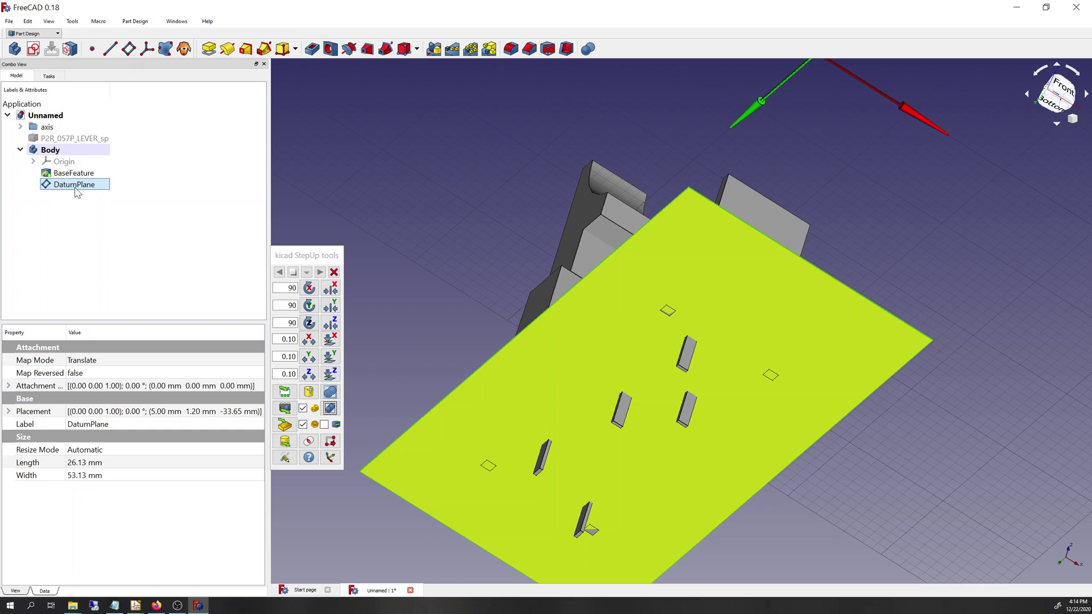
{"action": "left_click", "coordinate": [31, 50]}
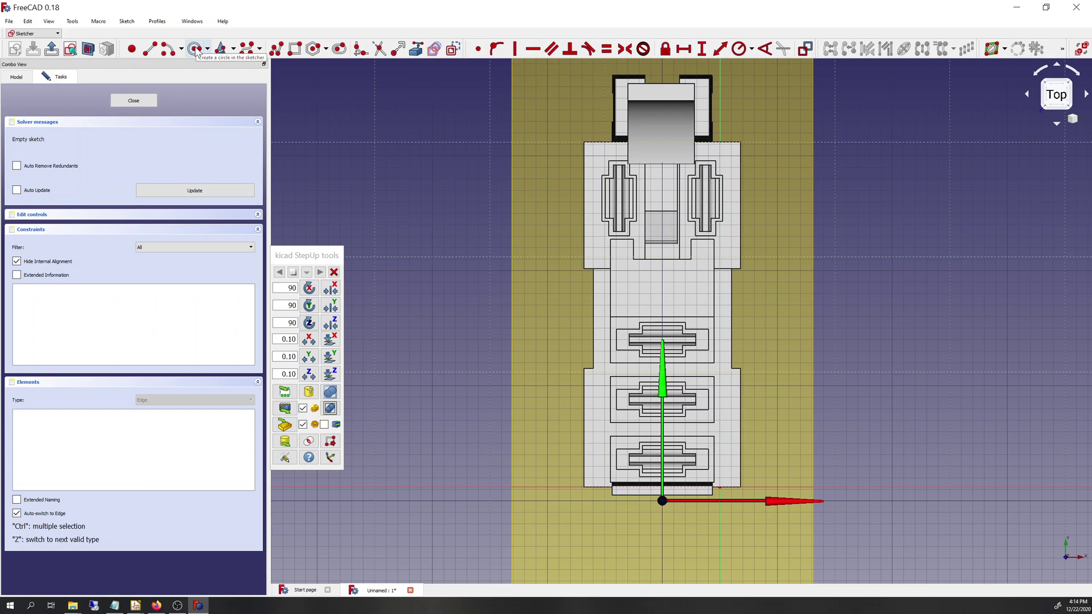
View the relay from the bottom and link the pin edges into the sketch as external geometry
{"action": "left_click", "coordinate": [16, 77]}
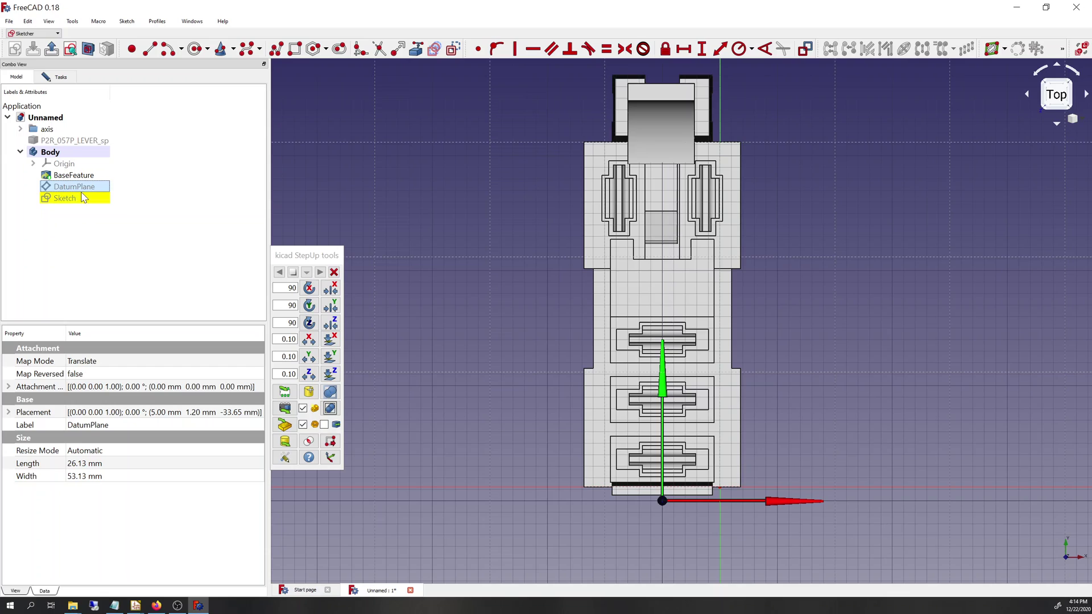
{"action": "mouse_move", "coordinate": [1052, 98]}
{"action": "left_mouse_down"}
{"action": "mouse_move", "coordinate": [1029, 97]}
{"action": "mouse_move", "coordinate": [1068, 98]}
{"action": "mouse_move", "coordinate": [1057, 91]}
{"action": "left_mouse_up"}
{"action": "left_click", "coordinate": [1055, 95]}
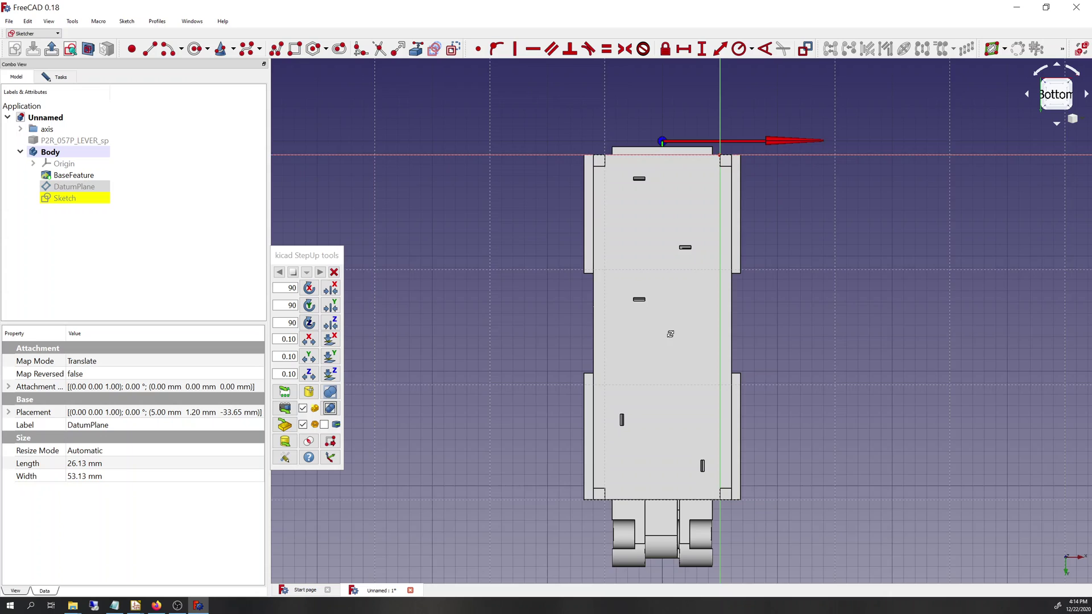
{"action": "middle_click_drag", "start_coordinate": [614, 230], "coordinate": [470, 156]}
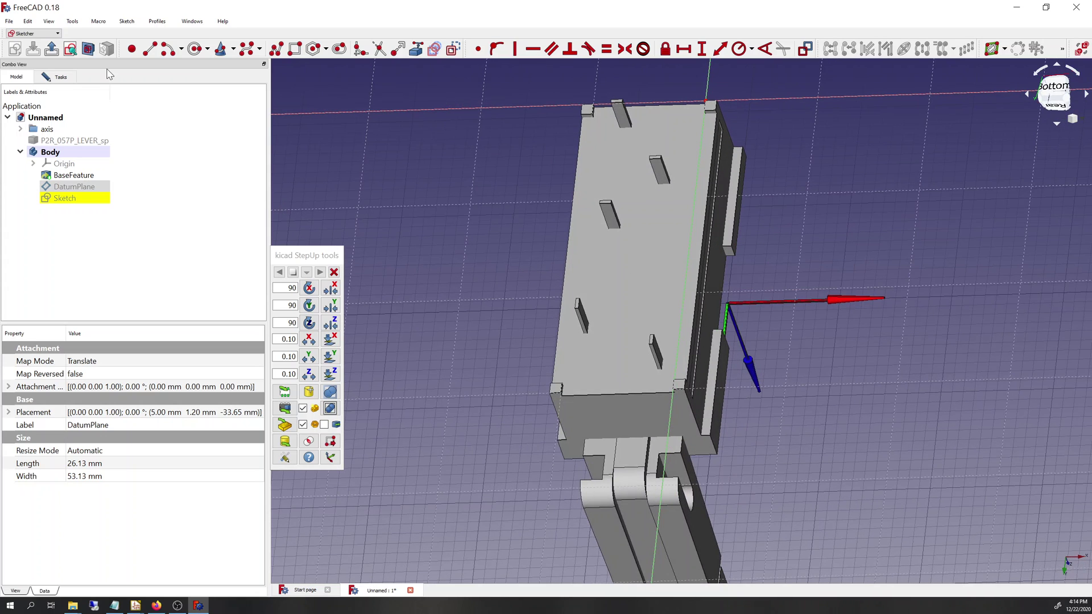
{"action": "key", "text": "Escape"}
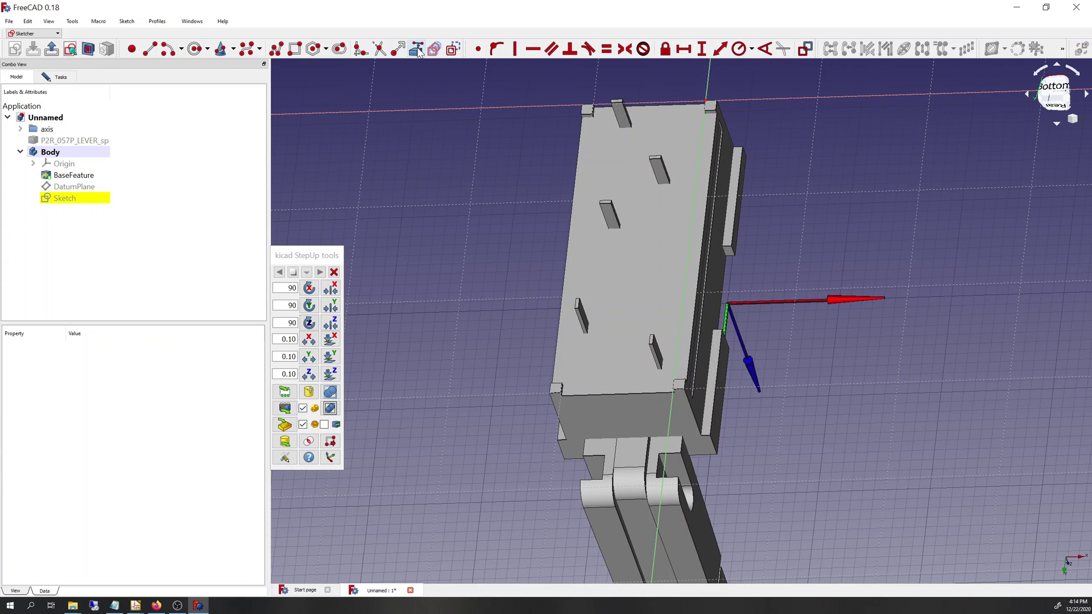
{"action": "left_click", "coordinate": [418, 51]}
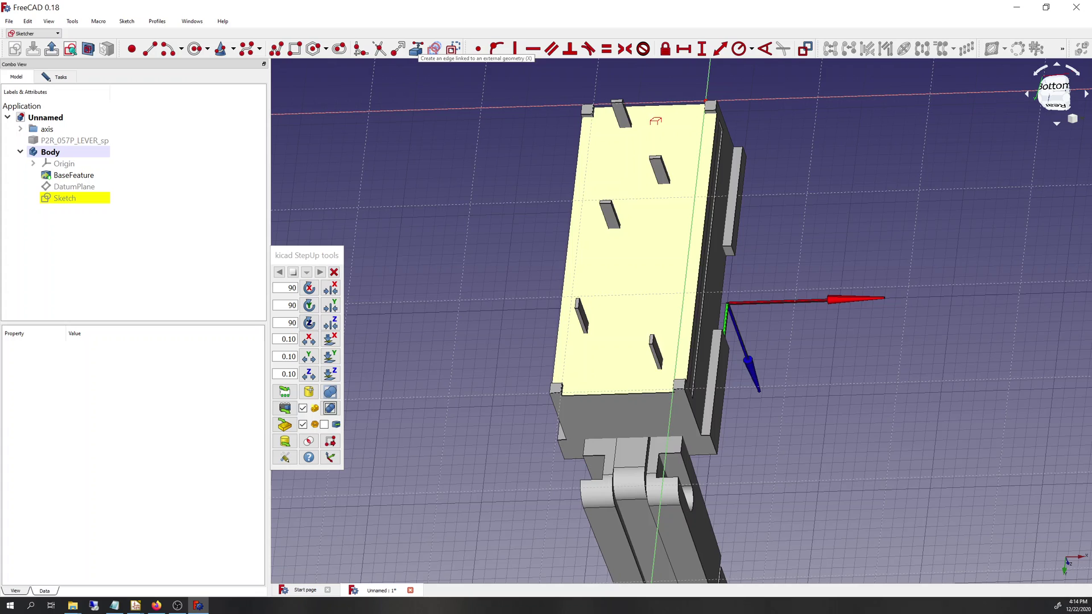
{"action": "scroll", "coordinate": [624, 108], "scroll_direction": "down", "scroll_amount": 3}
{"action": "scroll", "coordinate": [623, 107], "scroll_direction": "up", "scroll_amount": 3}
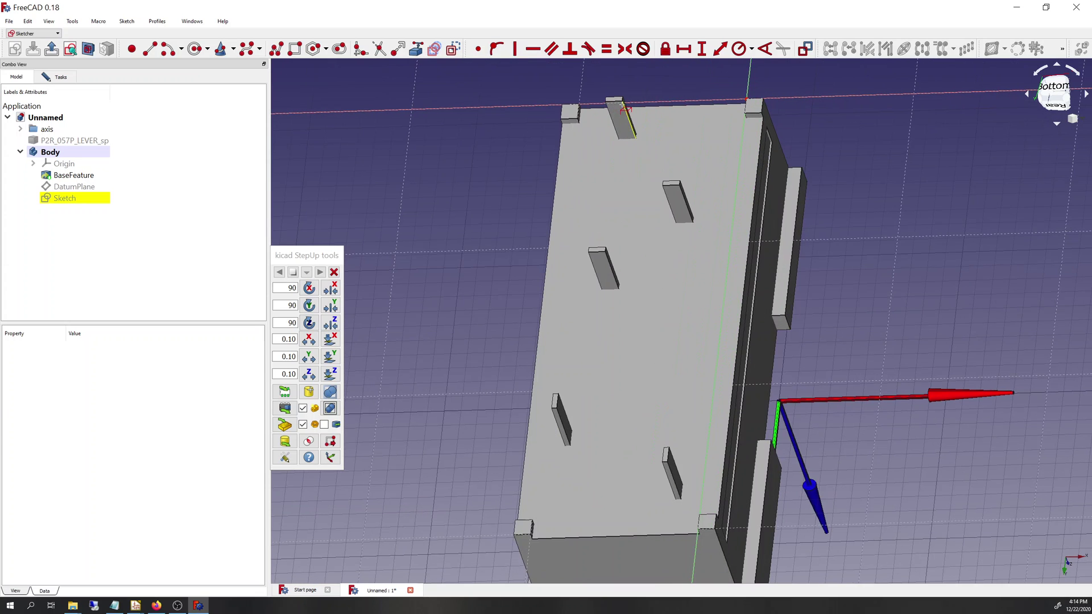
{"action": "left_click", "coordinate": [606, 96]}
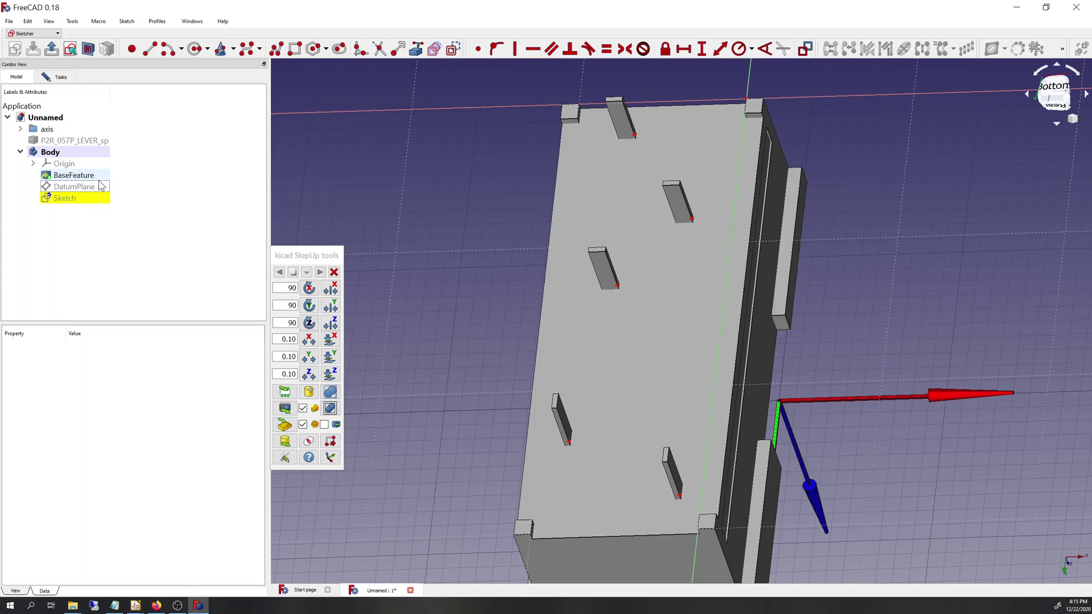
Hide the BaseFeature and draw circles at the two upper pins and the middle pin
{"action": "left_click", "coordinate": [74, 175]}
{"action": "key", "text": "space"}
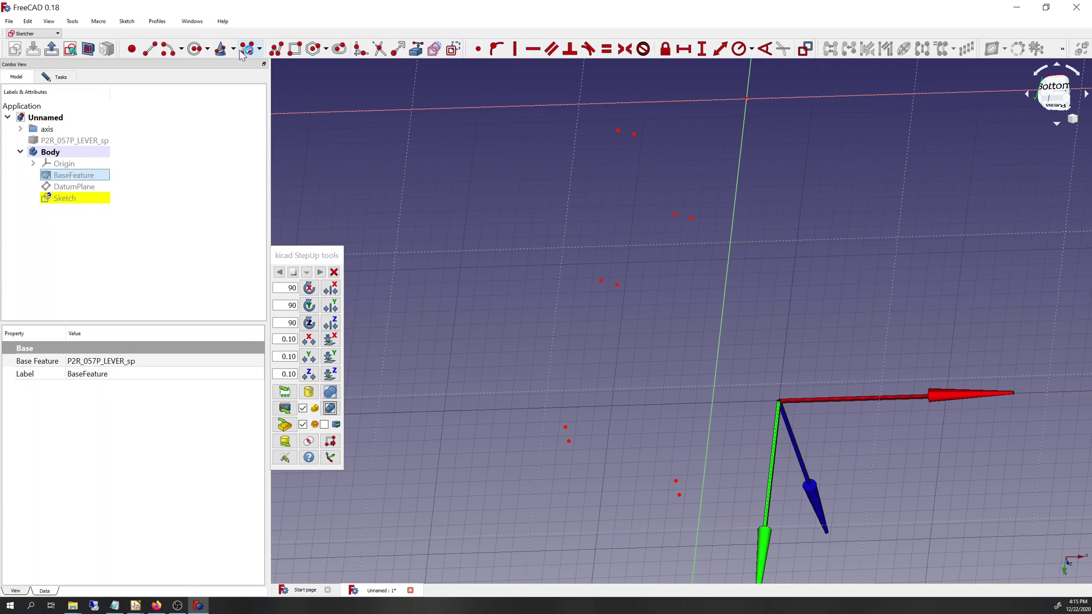
{"action": "left_click", "coordinate": [195, 50]}
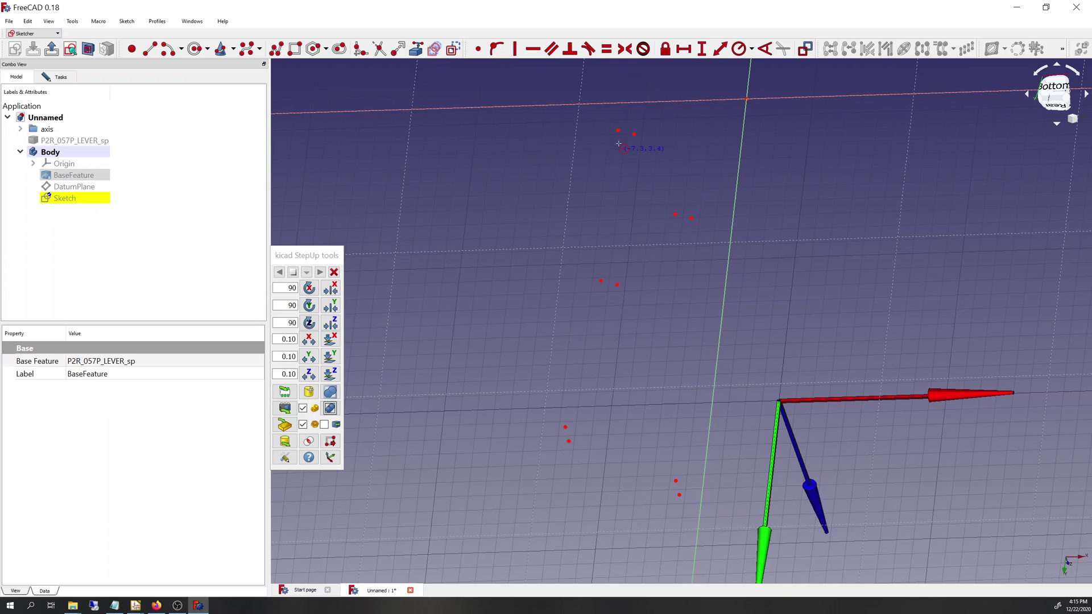
{"action": "left_click", "coordinate": [594, 138]}
{"action": "left_click", "coordinate": [603, 161]}
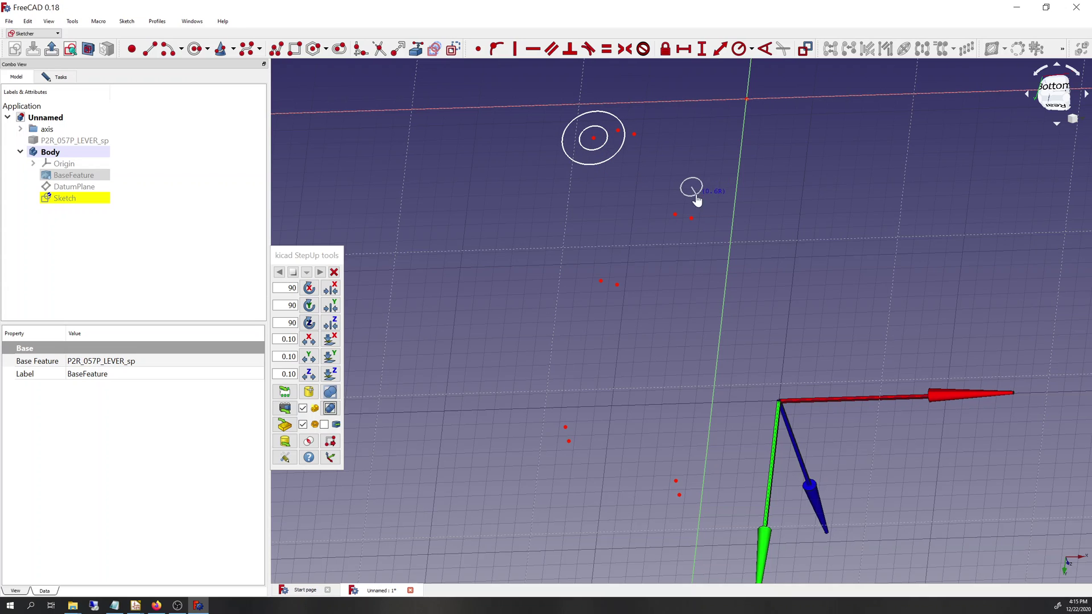
{"action": "left_click", "coordinate": [692, 187]}
{"action": "left_click", "coordinate": [709, 210]}
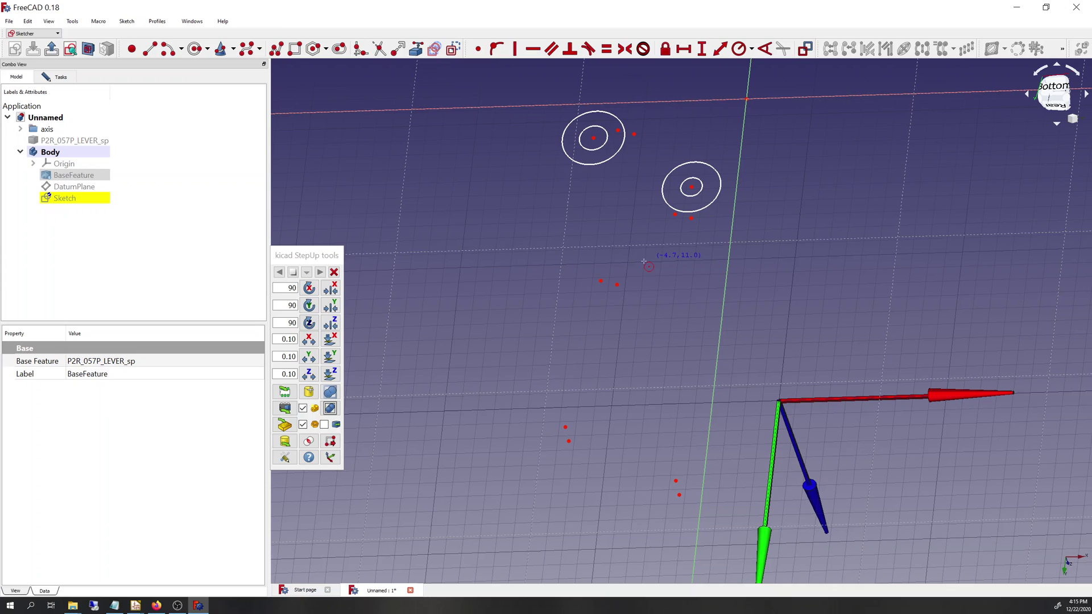
{"action": "left_click", "coordinate": [646, 285]}
{"action": "left_click", "coordinate": [635, 271]}
{"action": "left_click", "coordinate": [655, 295]}
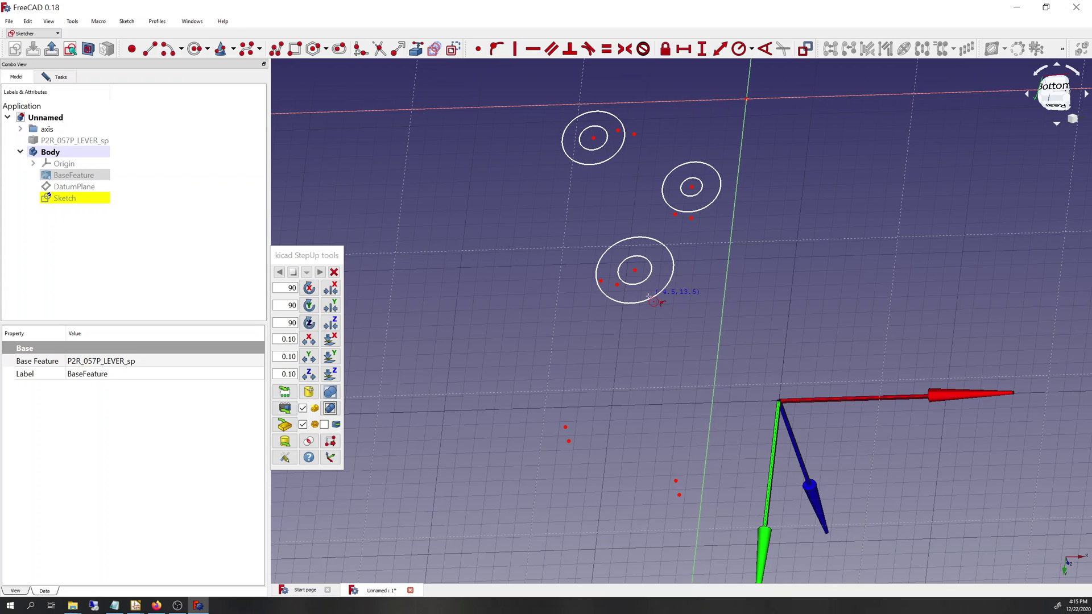
Draw outer rings around the lower-left and lower-right pin pads
{"action": "left_click", "coordinate": [550, 433]}
{"action": "right_click", "coordinate": [550, 434]}
{"action": "left_click", "coordinate": [195, 48]}
{"action": "left_click", "coordinate": [550, 432]}
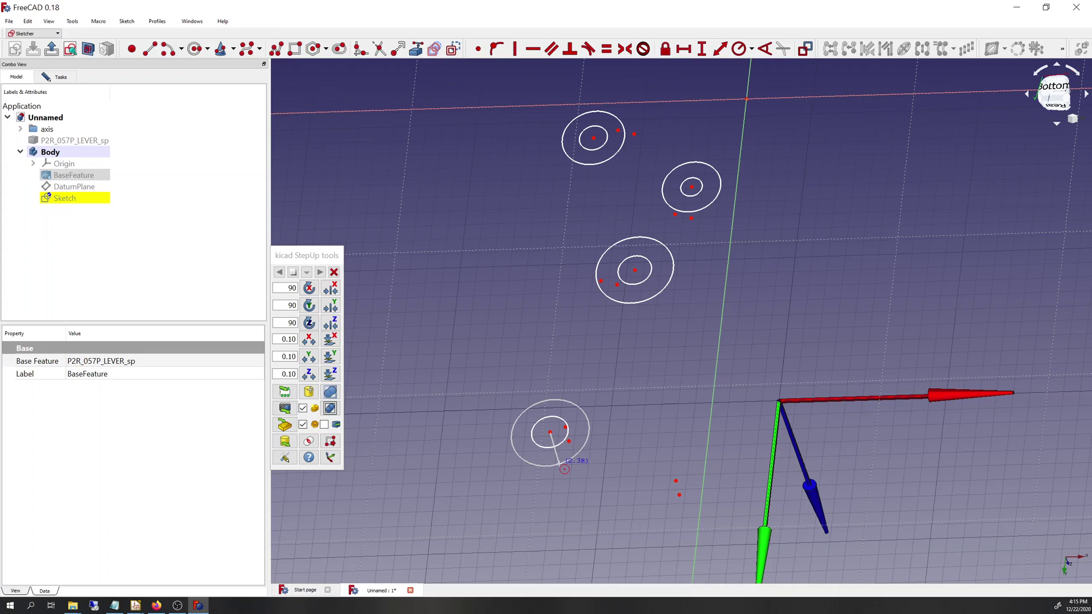
{"action": "left_click", "coordinate": [568, 463]}
{"action": "left_click", "coordinate": [669, 445]}
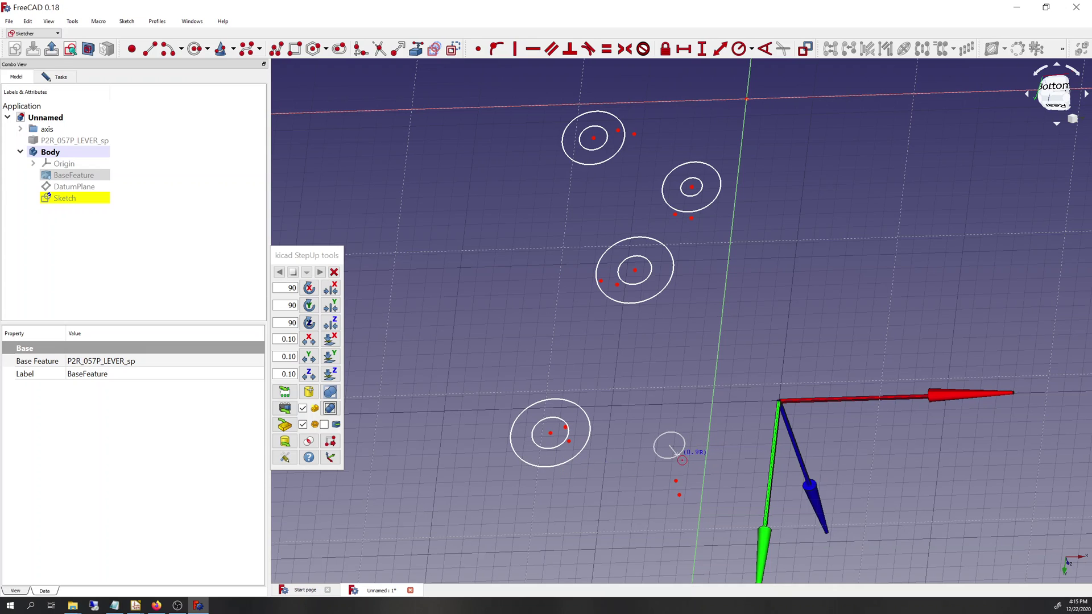
{"action": "left_click", "coordinate": [670, 446]}
{"action": "right_click", "coordinate": [669, 455]}
{"action": "left_click", "coordinate": [195, 48]}
{"action": "left_click", "coordinate": [670, 446]}
{"action": "left_click", "coordinate": [696, 456]}
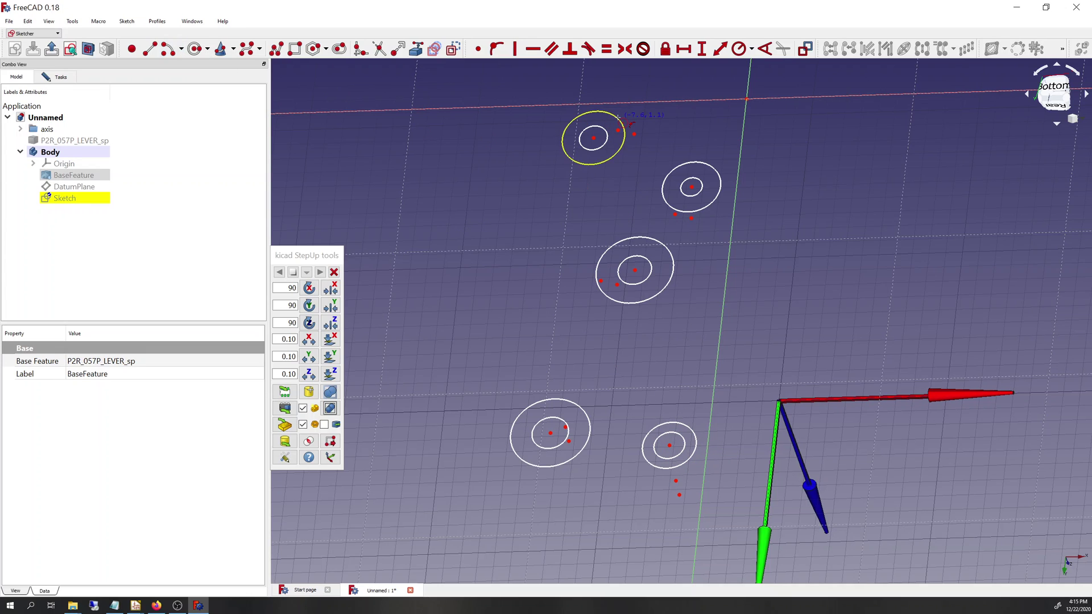
Make the five pads' inner circles equal in size
{"action": "left_click", "coordinate": [606, 146]}
{"action": "key", "text": "Escape"}
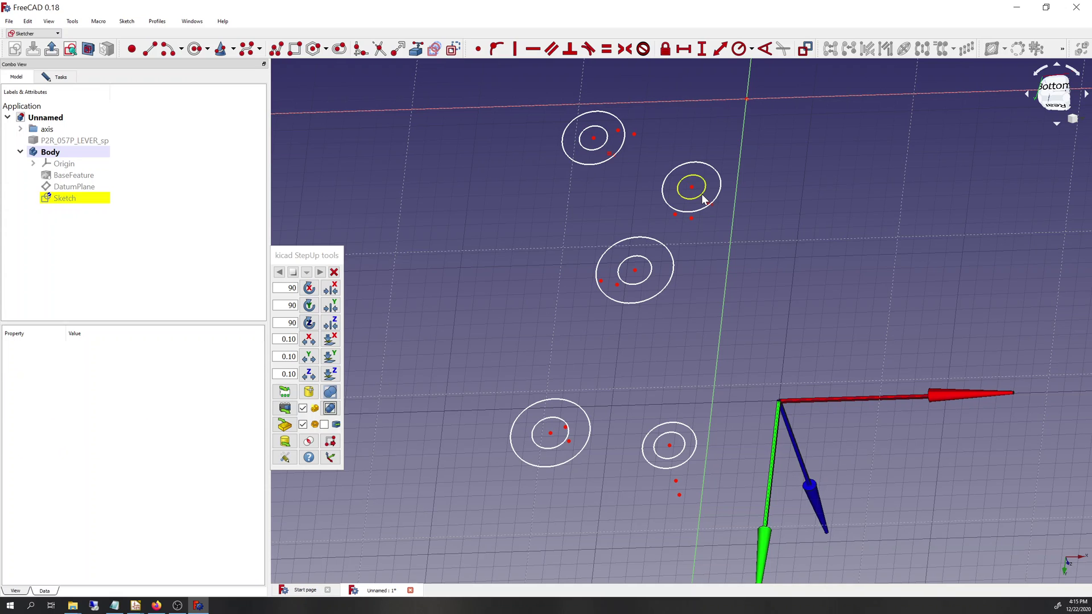
{"action": "left_click", "coordinate": [701, 199]}
{"action": "key", "text": "Escape"}
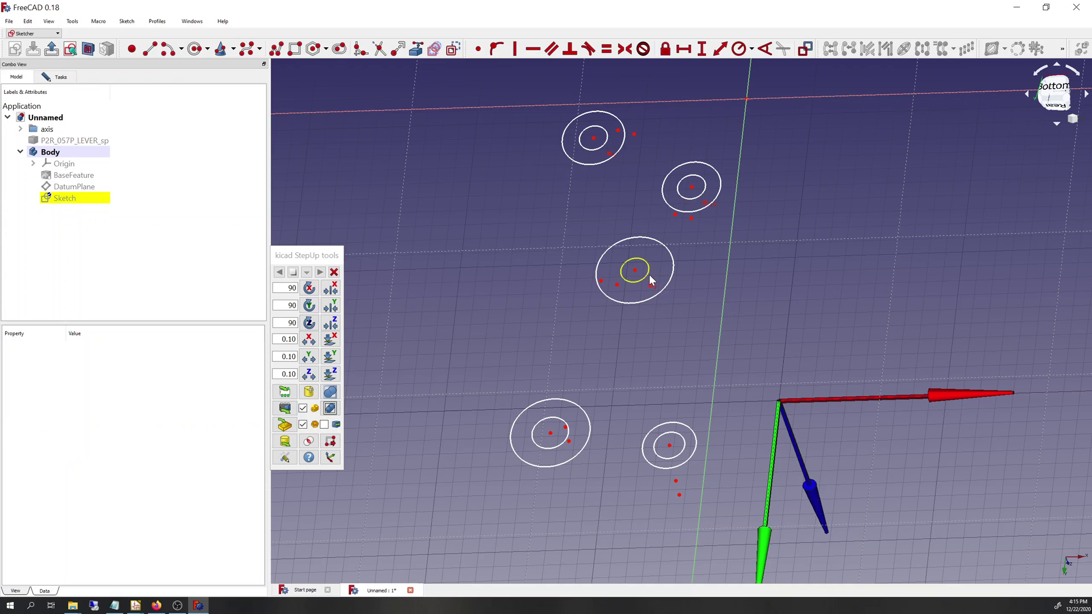
{"action": "left_click", "coordinate": [646, 273]}
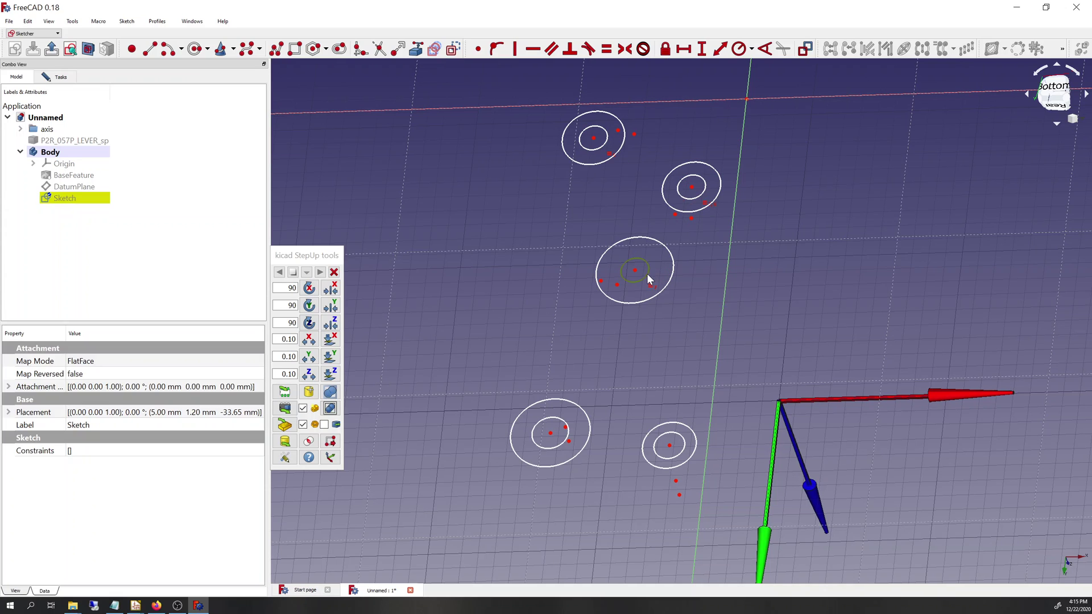
{"action": "left_click", "coordinate": [559, 450]}
{"action": "key", "text": "e"}
{"action": "left_click", "coordinate": [556, 450]}
{"action": "left_click", "coordinate": [666, 462]}
{"action": "key", "text": "e"}
{"action": "key", "text": "e"}
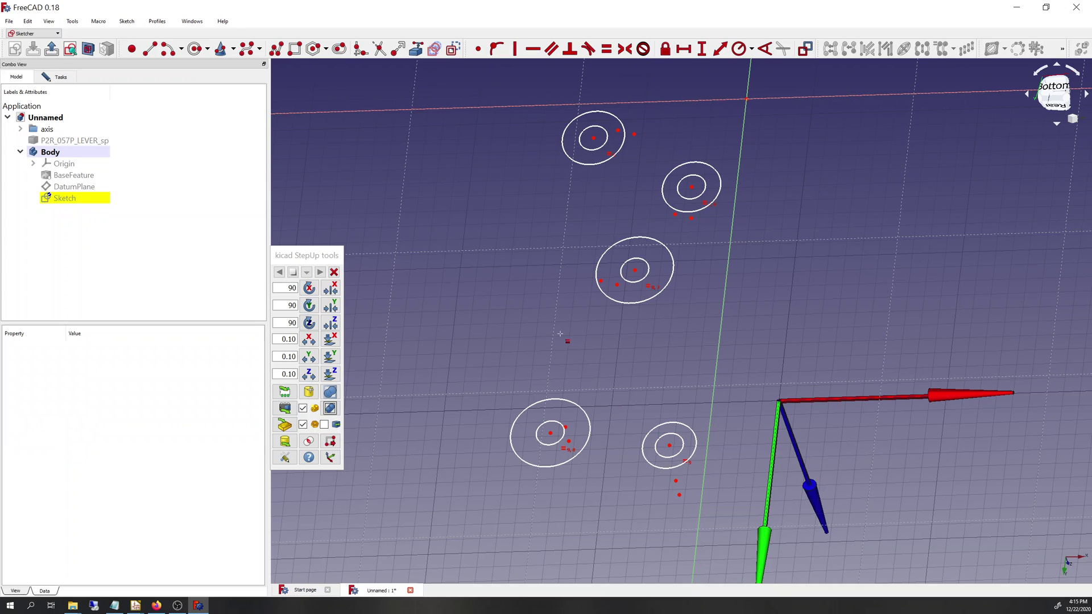
Make the five pads' outer rings equal to one another
{"action": "left_click", "coordinate": [647, 464]}
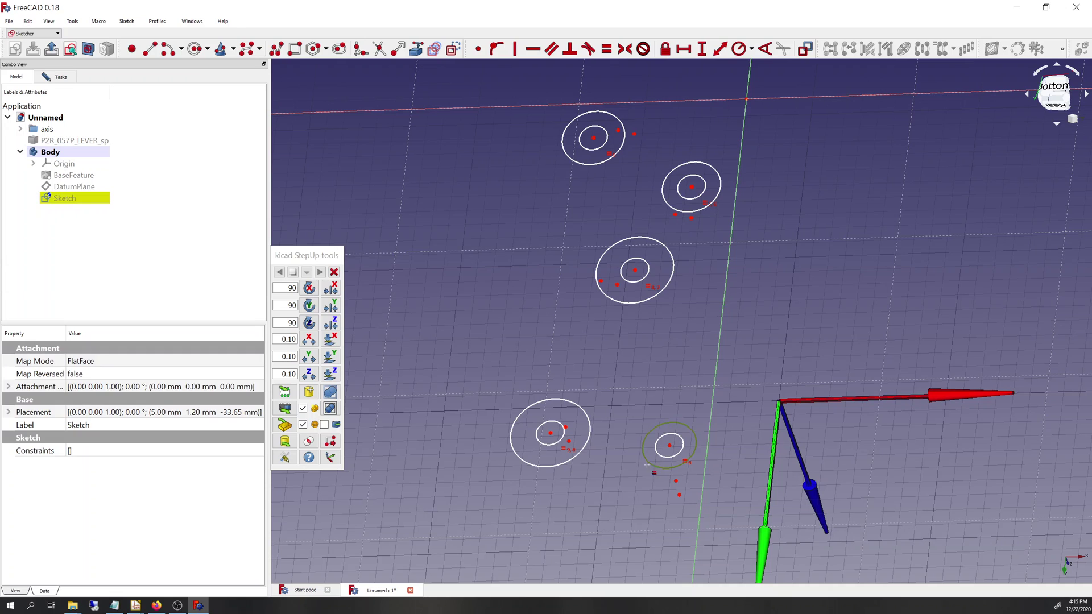
{"action": "left_click", "coordinate": [573, 461]}
{"action": "left_click", "coordinate": [574, 425]}
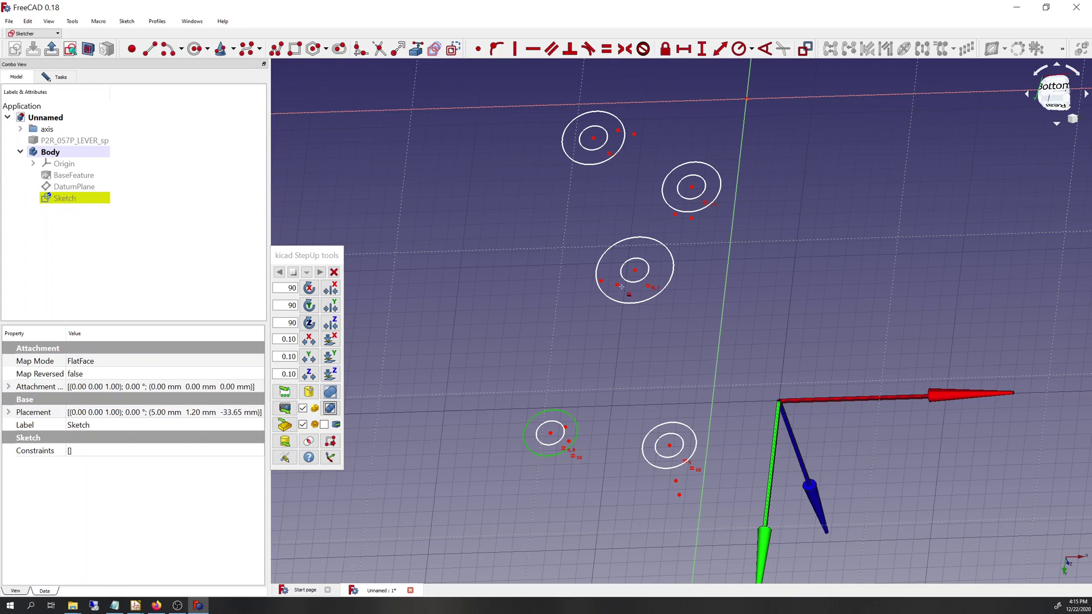
{"action": "left_click", "coordinate": [626, 307]}
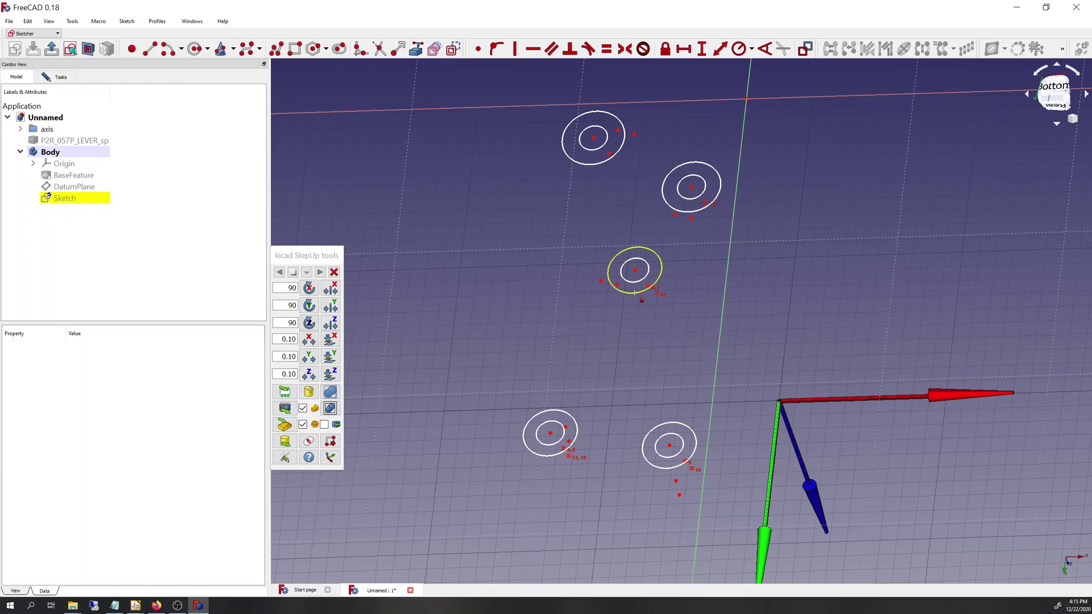
{"action": "left_click", "coordinate": [636, 294]}
{"action": "left_click", "coordinate": [665, 203]}
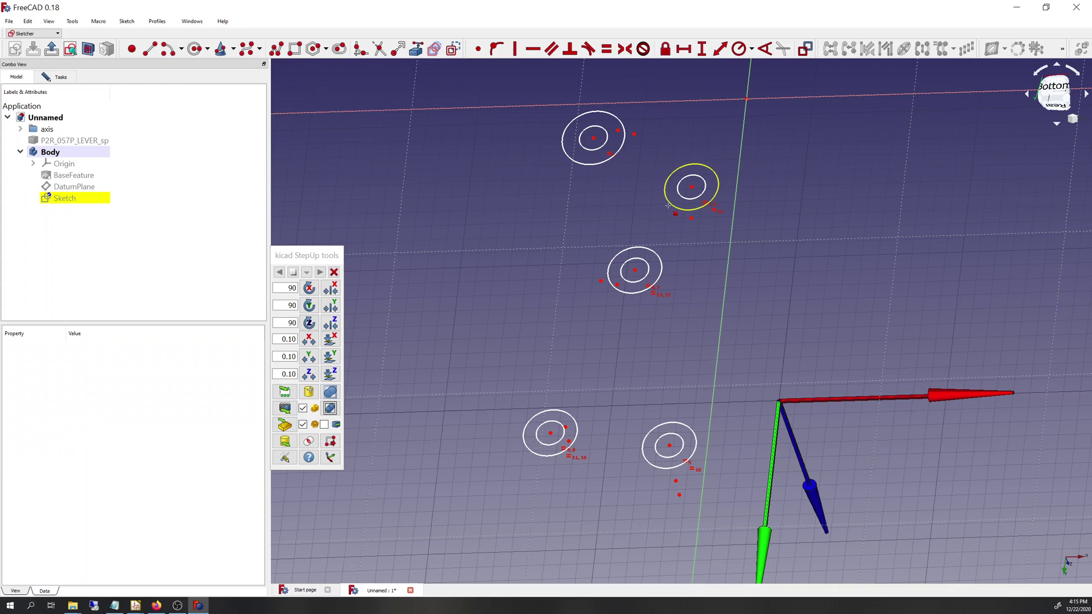
{"action": "left_click", "coordinate": [668, 201]}
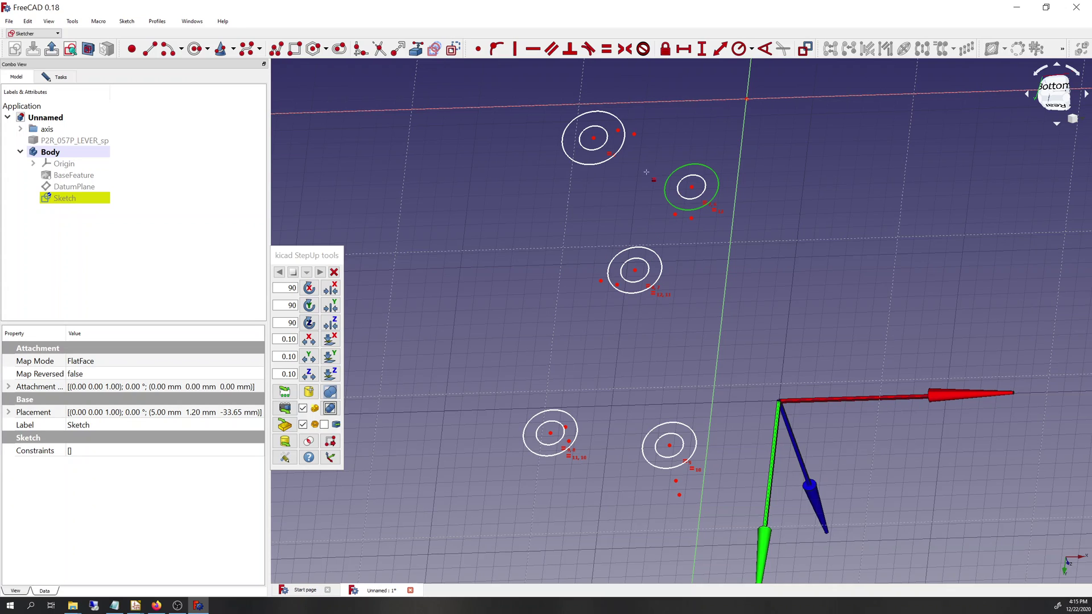
{"action": "left_click", "coordinate": [621, 152]}
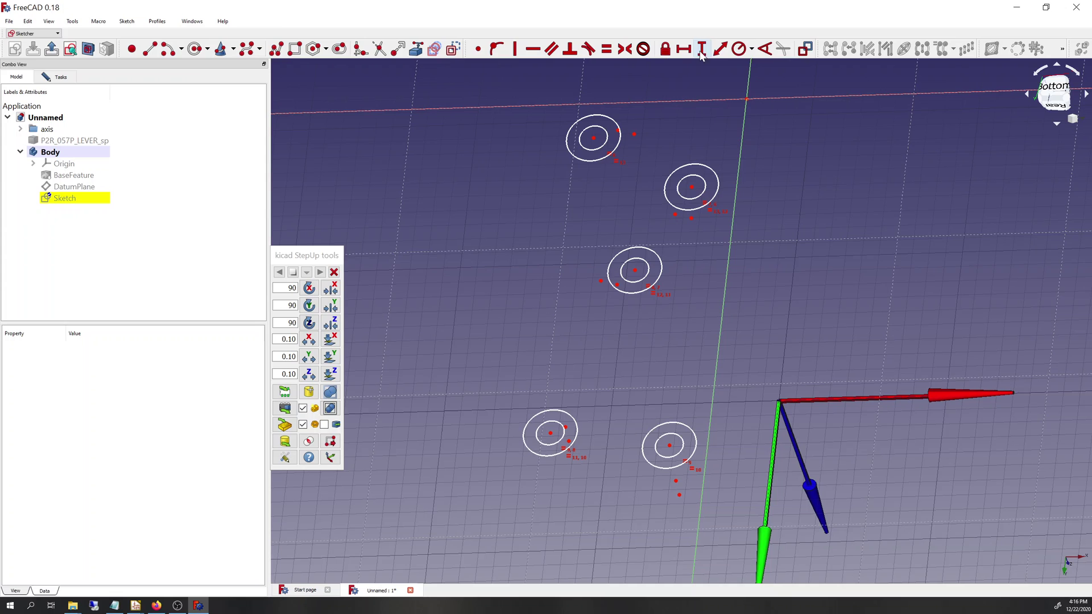
Dimension the upper-left pad with a 1.6 mm hole diameter and 3.3 mm pad diameter
{"action": "left_click", "coordinate": [751, 49]}
{"action": "left_click", "coordinate": [761, 83]}
{"action": "left_click", "coordinate": [607, 137]}
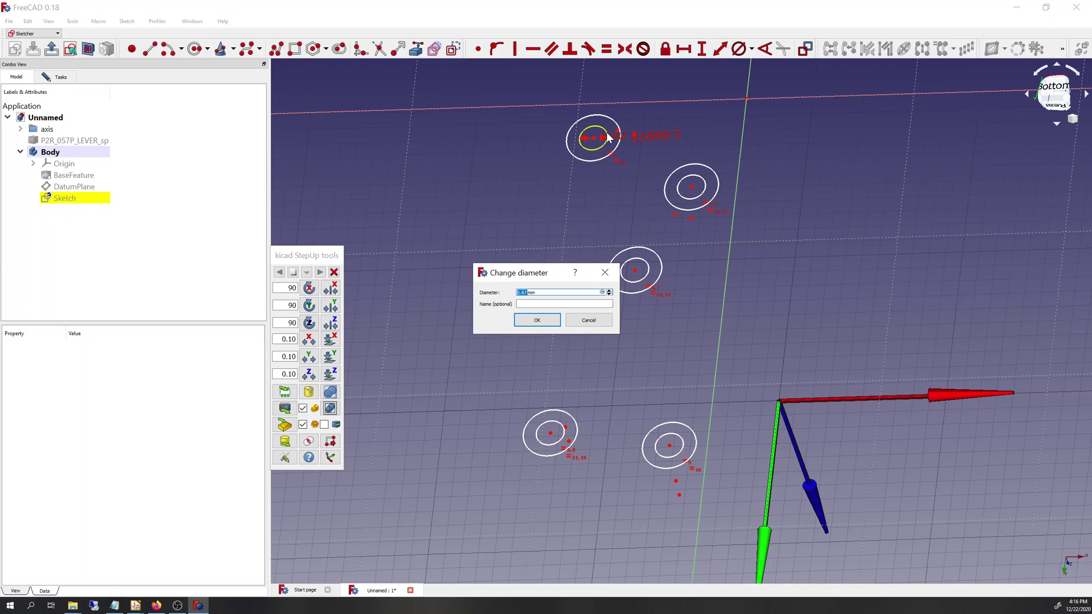
{"action": "type", "text": "1.6"}
{"action": "key", "text": "Return"}
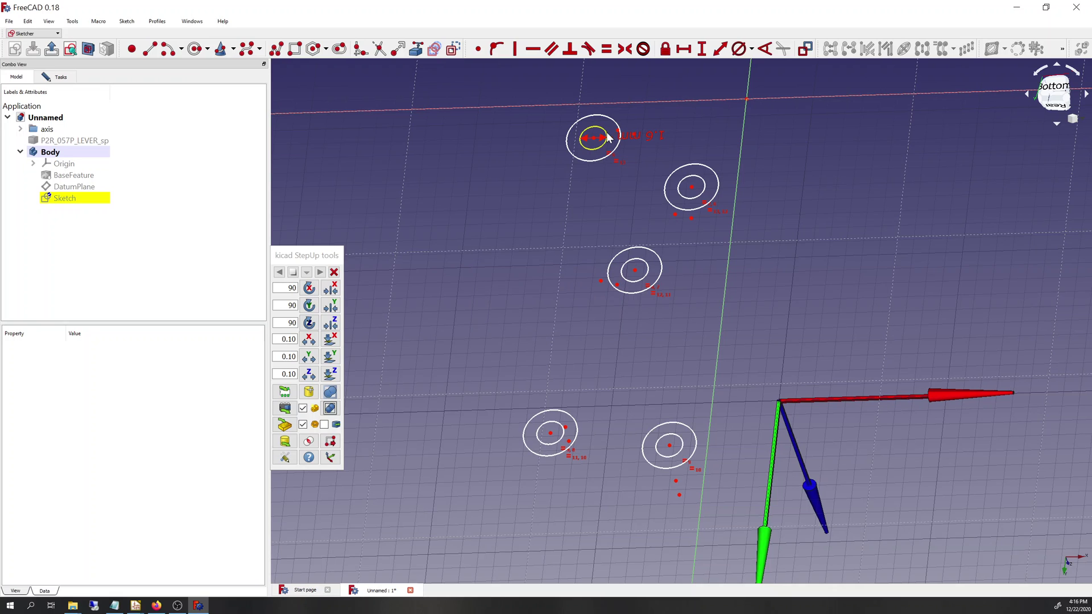
{"action": "left_click", "coordinate": [592, 165]}
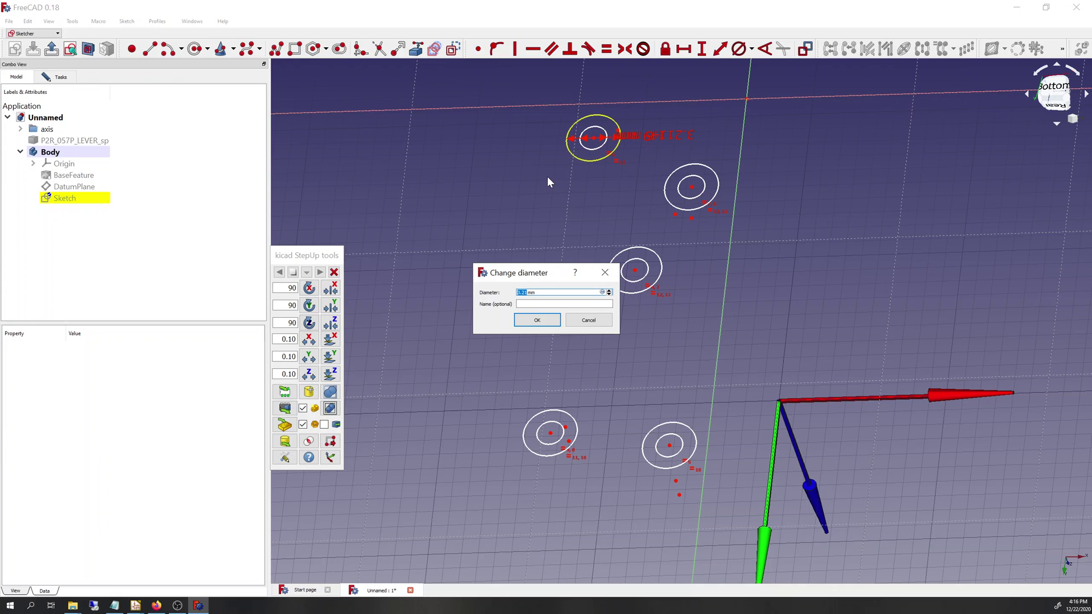
{"action": "type", "text": "3.3"}
{"action": "key", "text": "Return"}
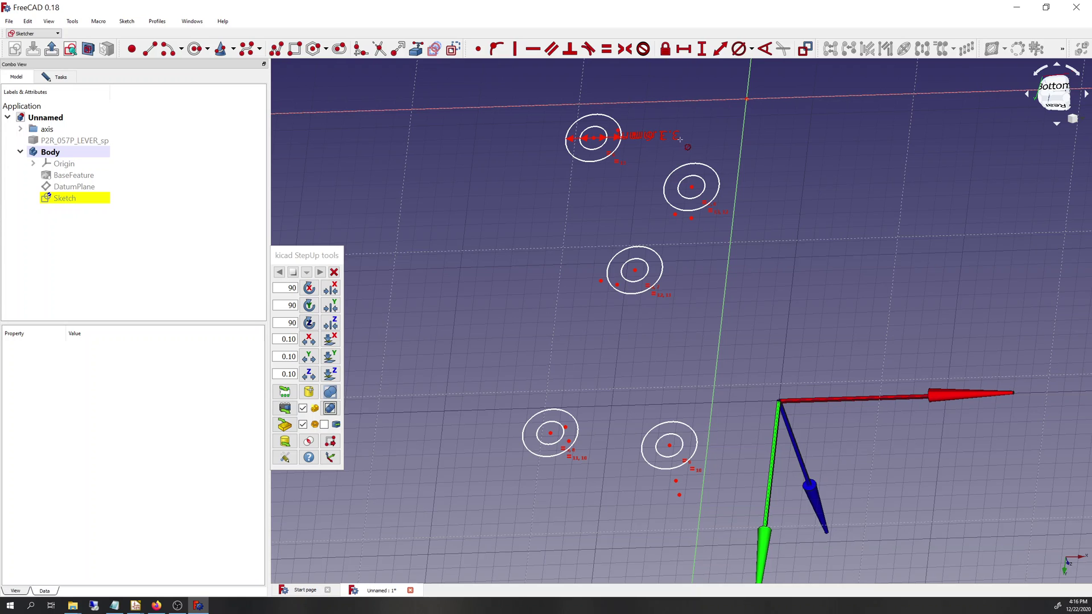
Try a symmetry constraint on a pad point, then cancel it
{"action": "scroll", "coordinate": [624, 127], "scroll_direction": "up", "scroll_amount": 5}
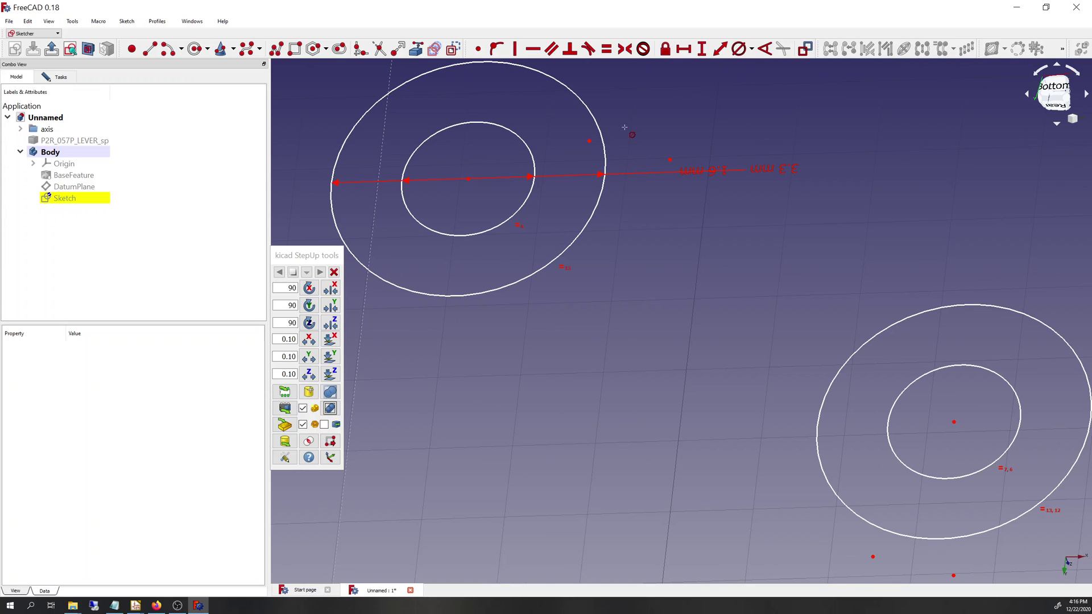
{"action": "left_click", "coordinate": [626, 50]}
{"action": "left_click", "coordinate": [670, 160]}
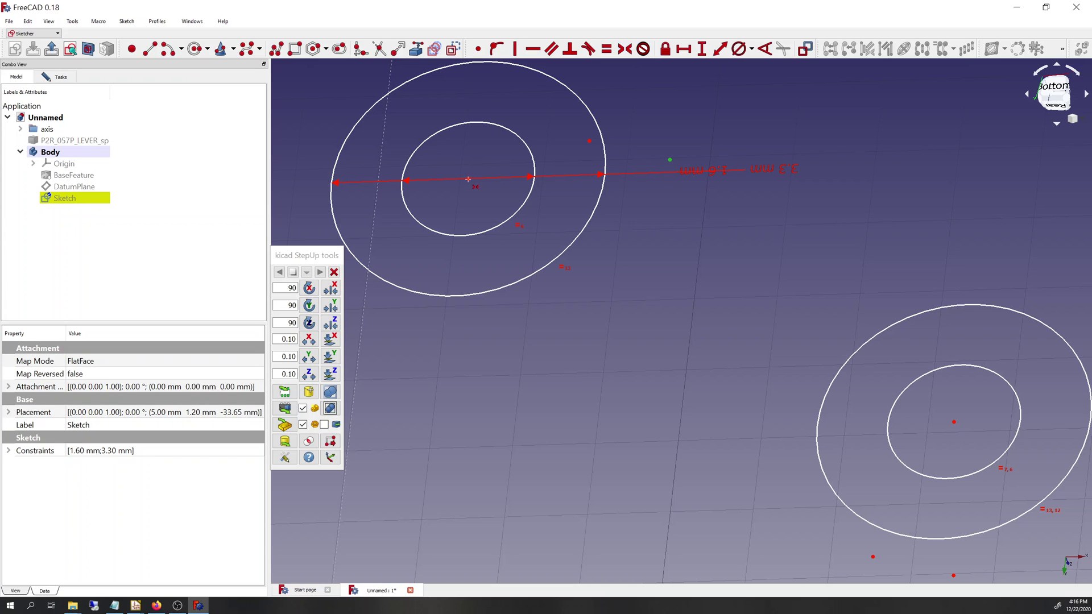
{"action": "left_click", "coordinate": [590, 141]}
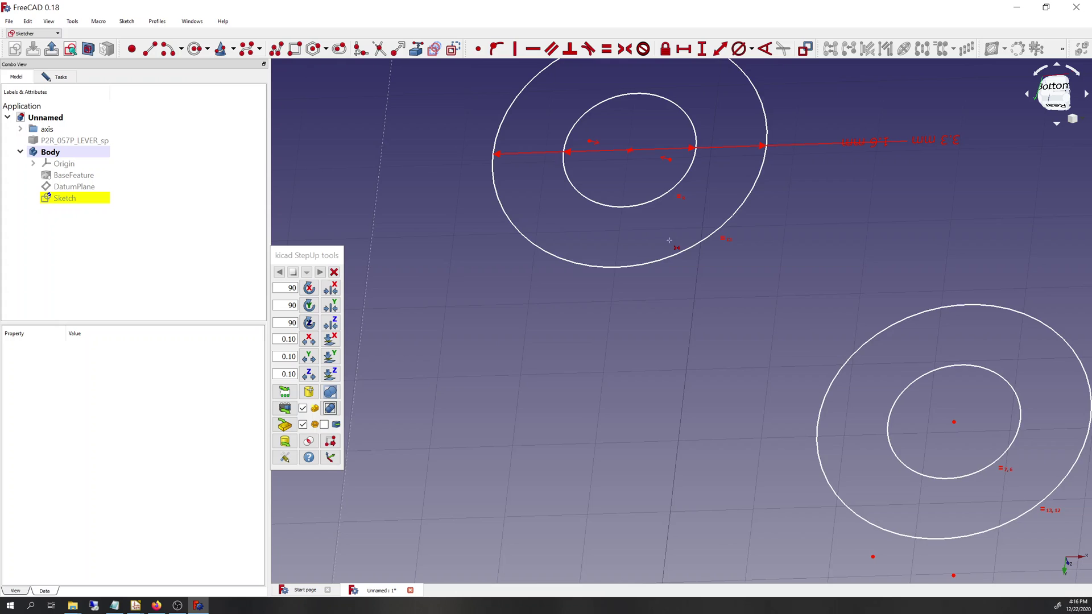
{"action": "scroll", "coordinate": [757, 262], "scroll_direction": "down", "scroll_amount": 6}
{"action": "scroll", "coordinate": [784, 353], "scroll_direction": "up", "scroll_amount": 4}
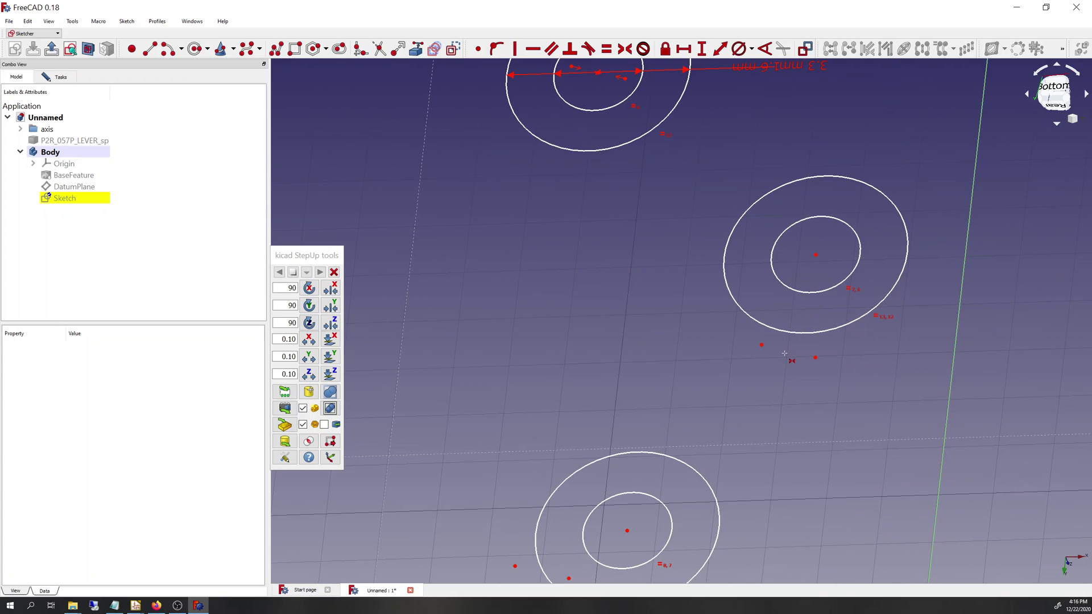
Inspect the pad centre points and nearby reference points one by one
{"action": "left_click", "coordinate": [815, 357]}
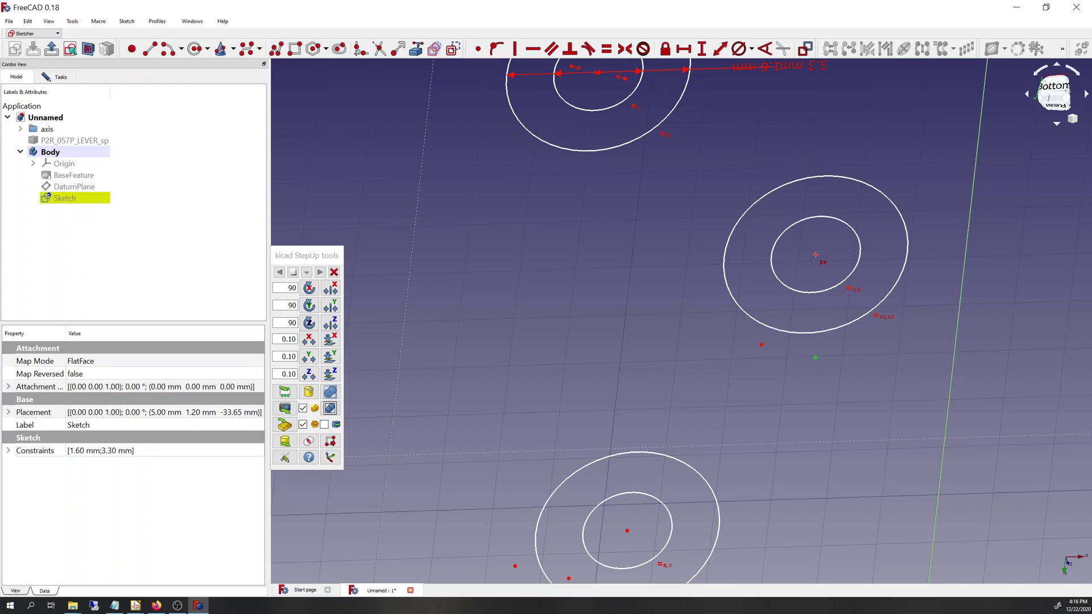
{"action": "left_click", "coordinate": [761, 344]}
{"action": "scroll", "coordinate": [763, 349], "scroll_direction": "down", "scroll_amount": 5}
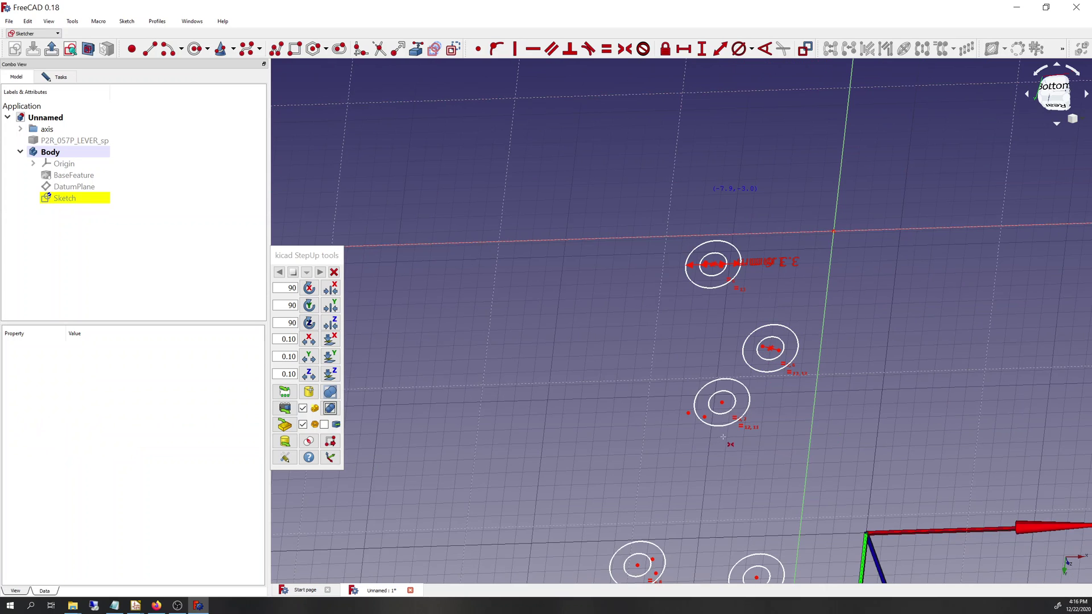
{"action": "scroll", "coordinate": [668, 387], "scroll_direction": "up", "scroll_amount": 4}
{"action": "left_click", "coordinate": [666, 384]}
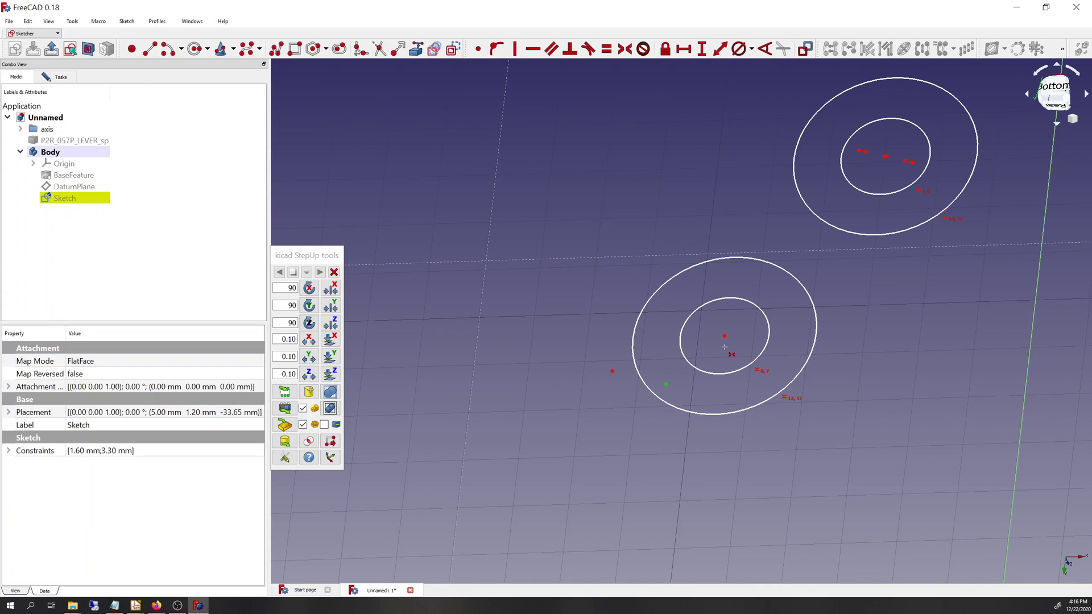
{"action": "left_click", "coordinate": [612, 371]}
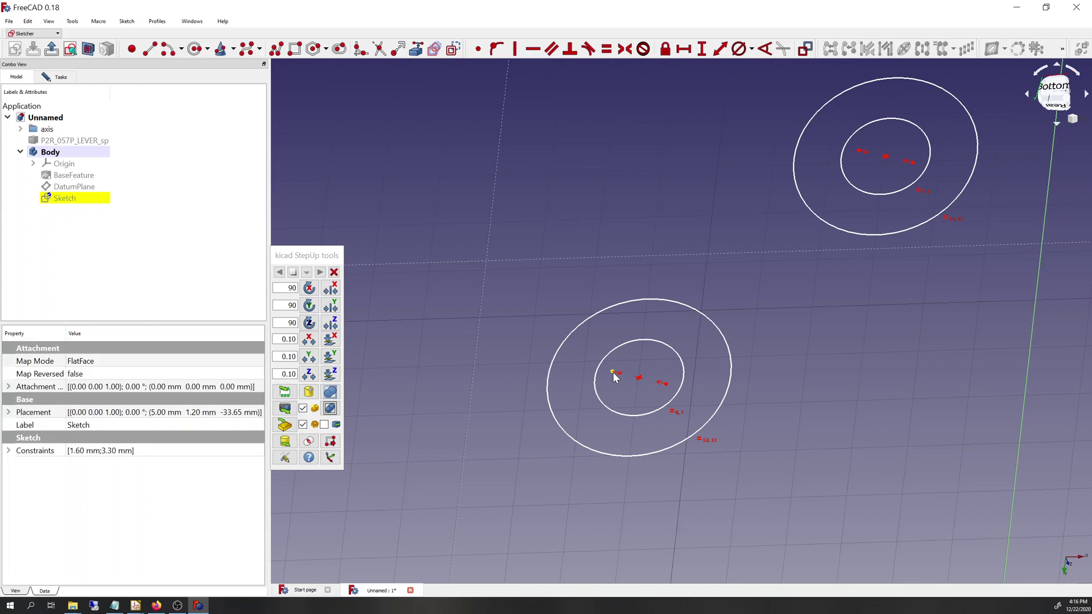
{"action": "scroll", "coordinate": [613, 372], "scroll_direction": "down", "scroll_amount": 4}
{"action": "scroll", "coordinate": [597, 458], "scroll_direction": "up", "scroll_amount": 4}
{"action": "scroll", "coordinate": [598, 458], "scroll_direction": "up", "scroll_amount": 2}
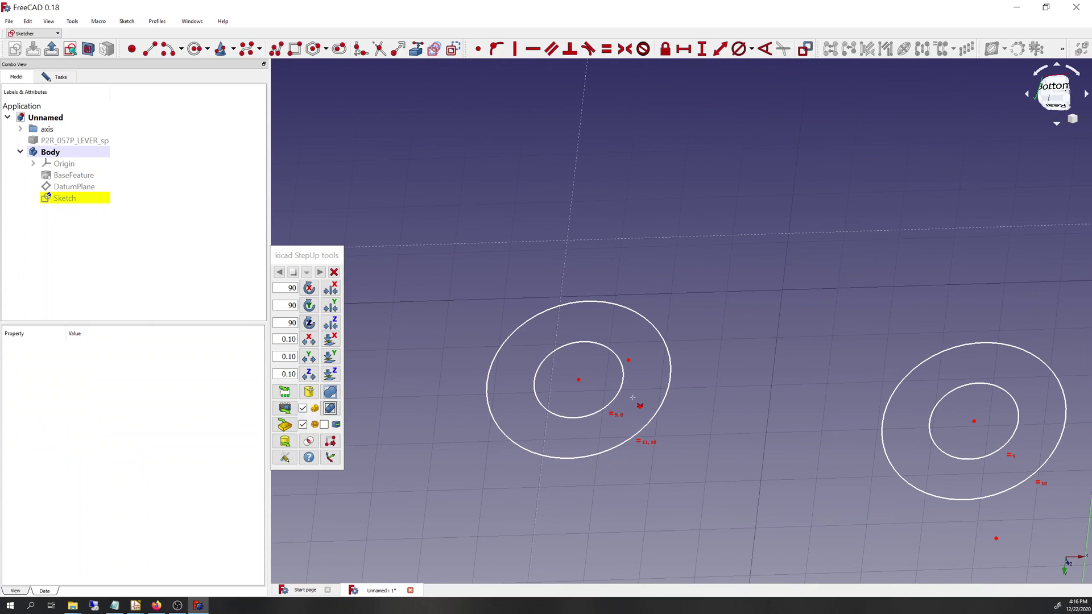
{"action": "left_click", "coordinate": [640, 407]}
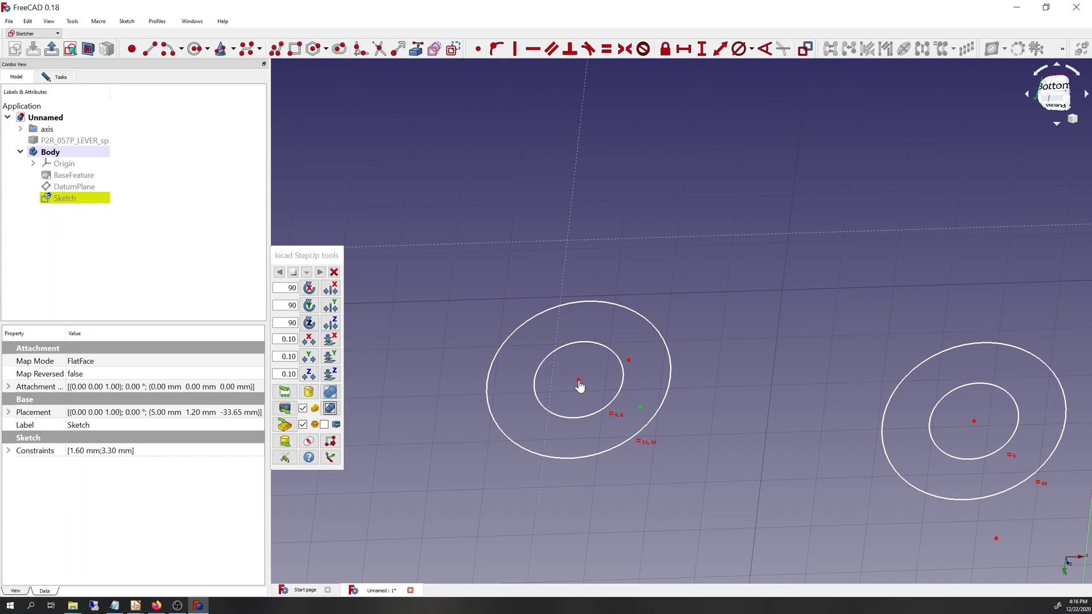
{"action": "scroll", "coordinate": [628, 361], "scroll_direction": "down", "scroll_amount": 5}
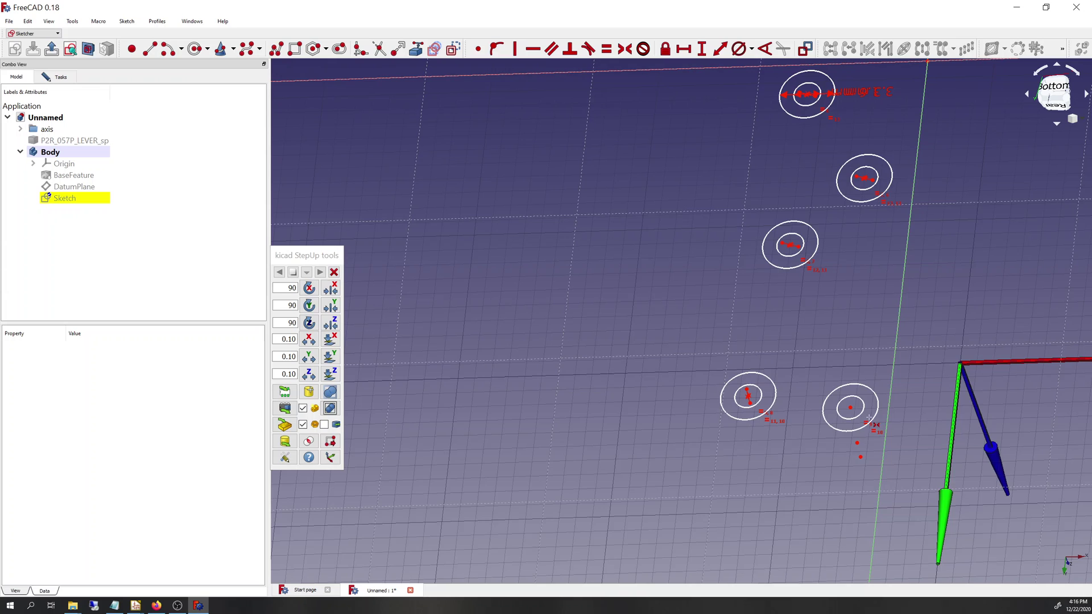
{"action": "scroll", "coordinate": [852, 437], "scroll_direction": "up", "scroll_amount": 4}
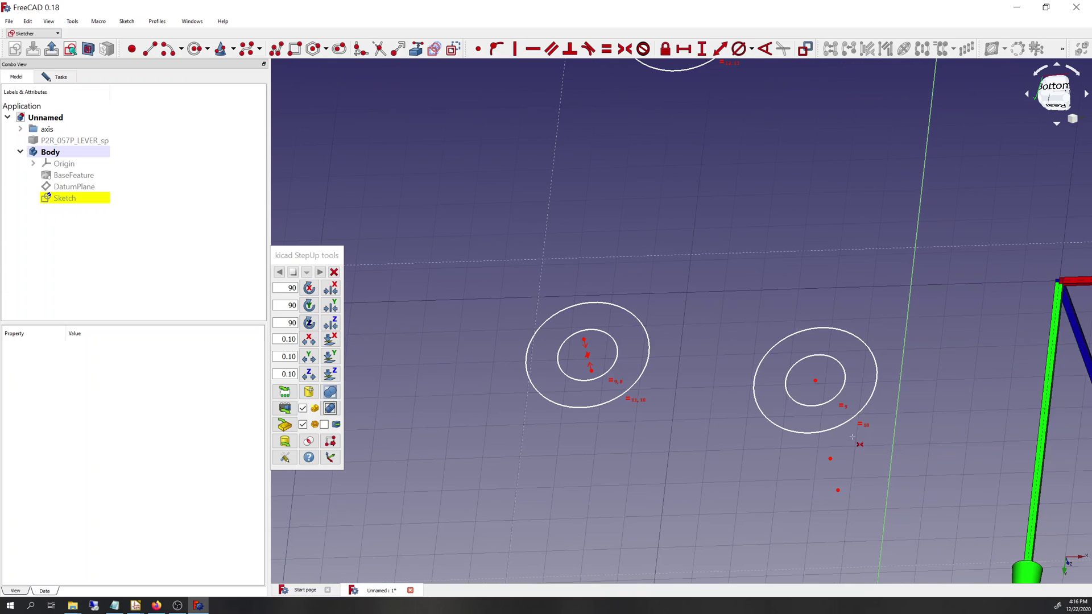
{"action": "left_click", "coordinate": [839, 490]}
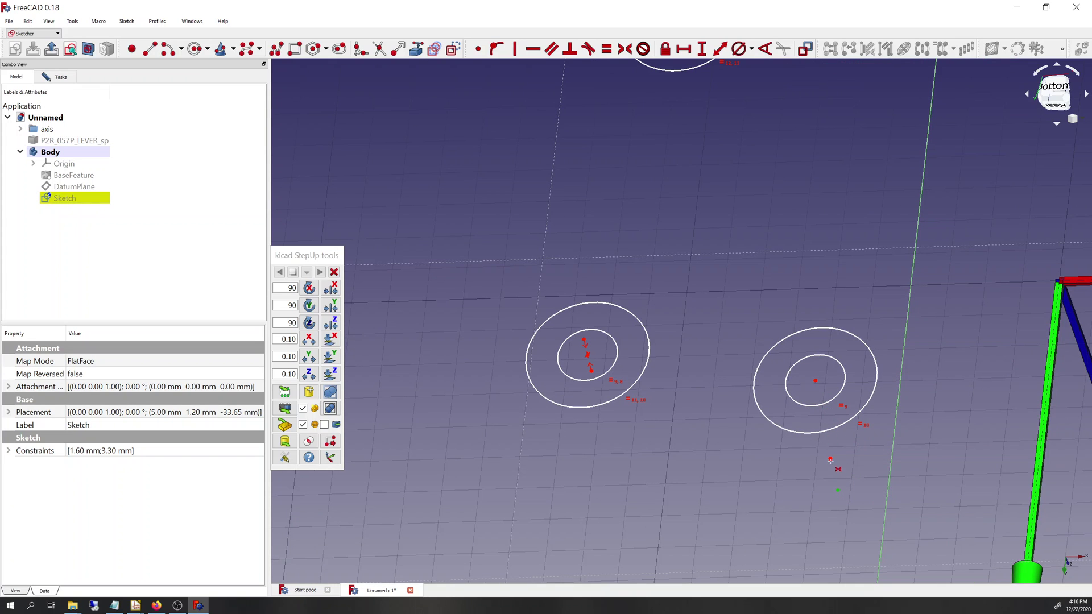
Select all sketch geometry to confirm full constraint, and move the floating toolbox aside
{"action": "key", "text": "ctrl+a"}
{"action": "scroll", "coordinate": [751, 432], "scroll_direction": "down", "scroll_amount": 5}
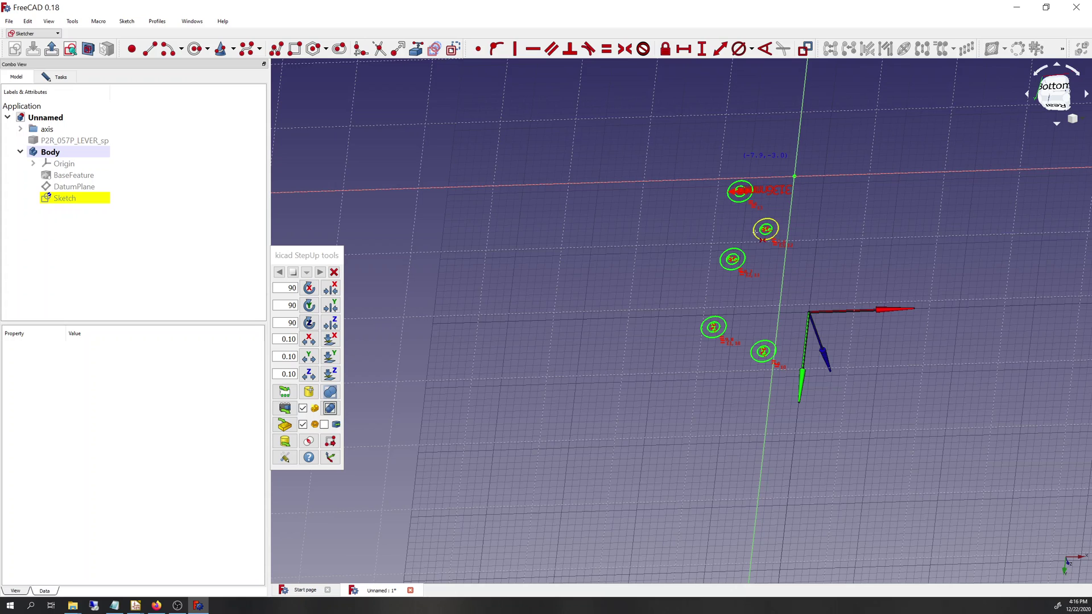
{"action": "left_click", "coordinate": [43, 278]}
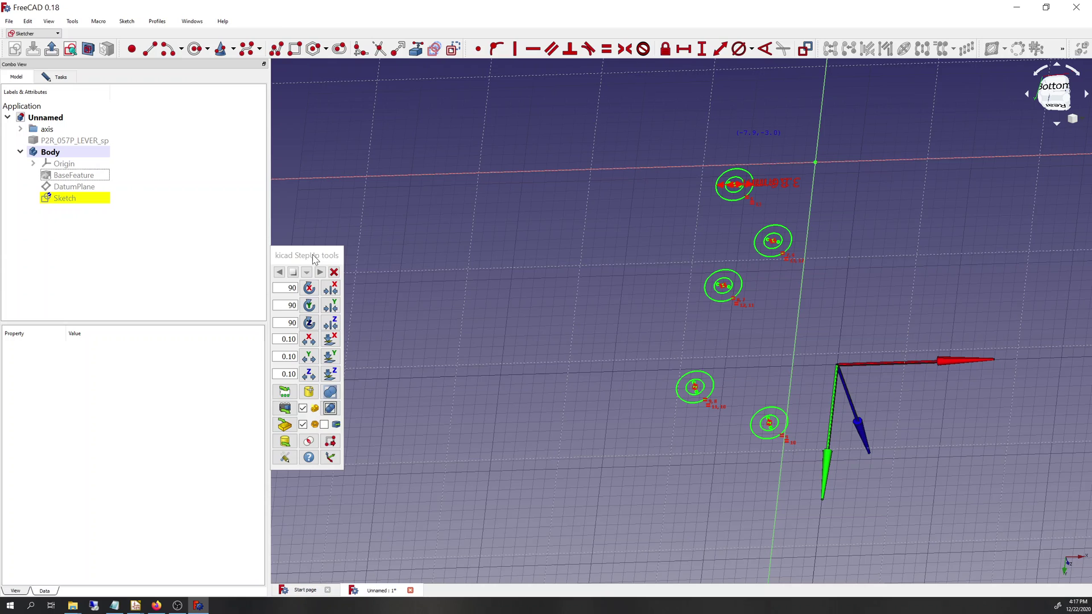
{"action": "left_click_drag", "start_coordinate": [315, 259], "coordinate": [353, 248]}
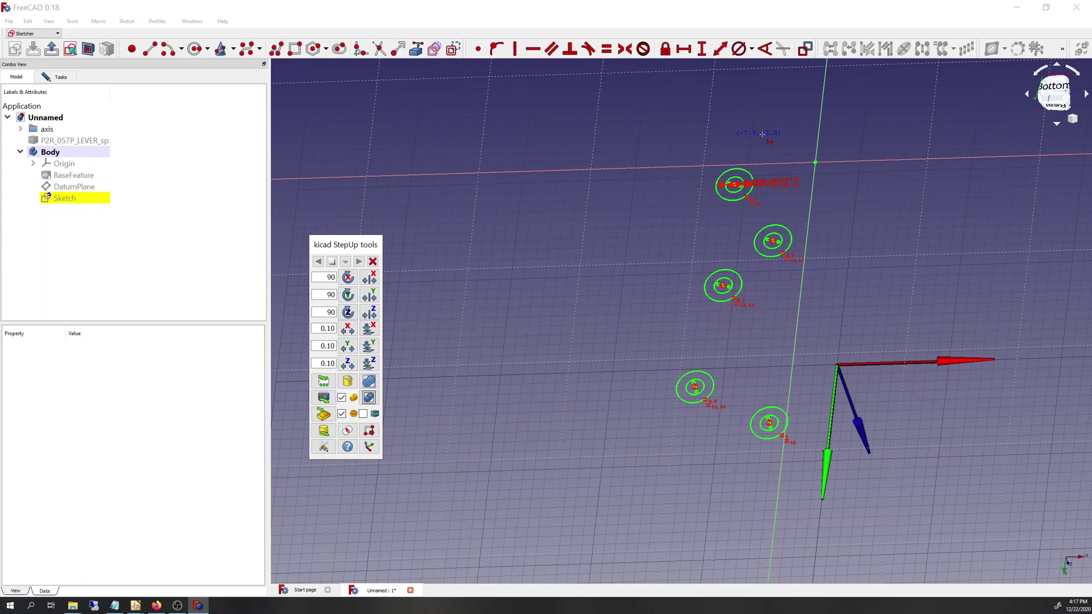
Check the pad sketch's solver status and close the sketch
{"action": "left_click", "coordinate": [56, 78]}
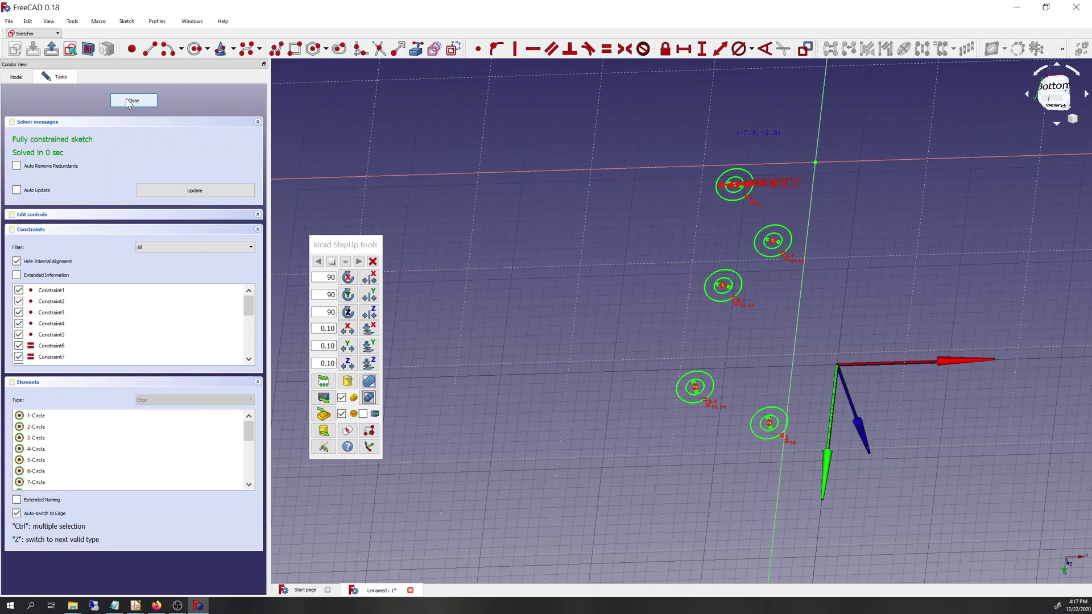
{"action": "left_click", "coordinate": [133, 101]}
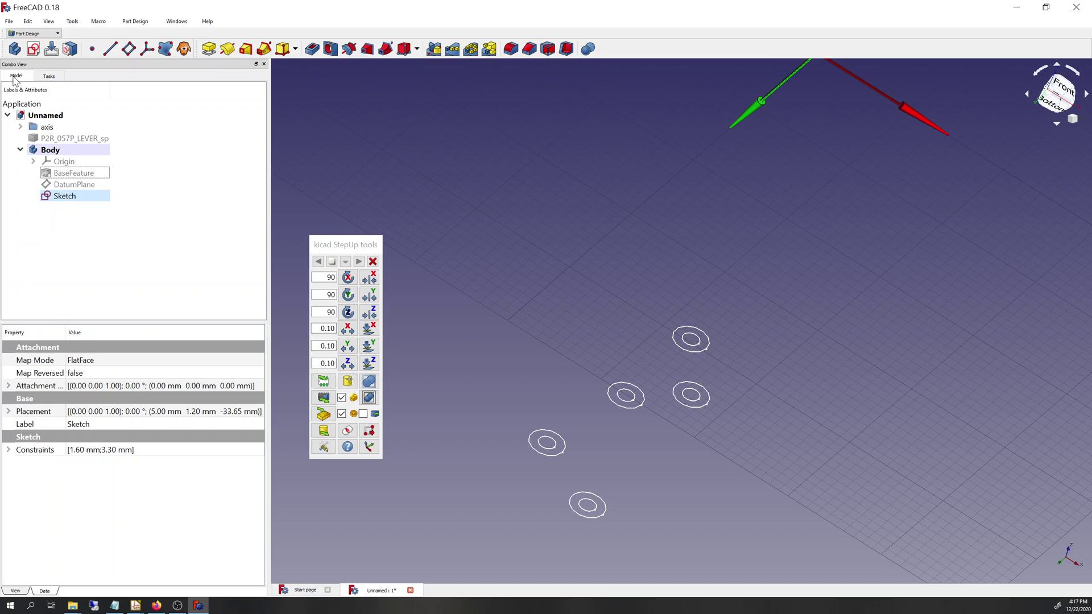
{"action": "left_click", "coordinate": [33, 48]}
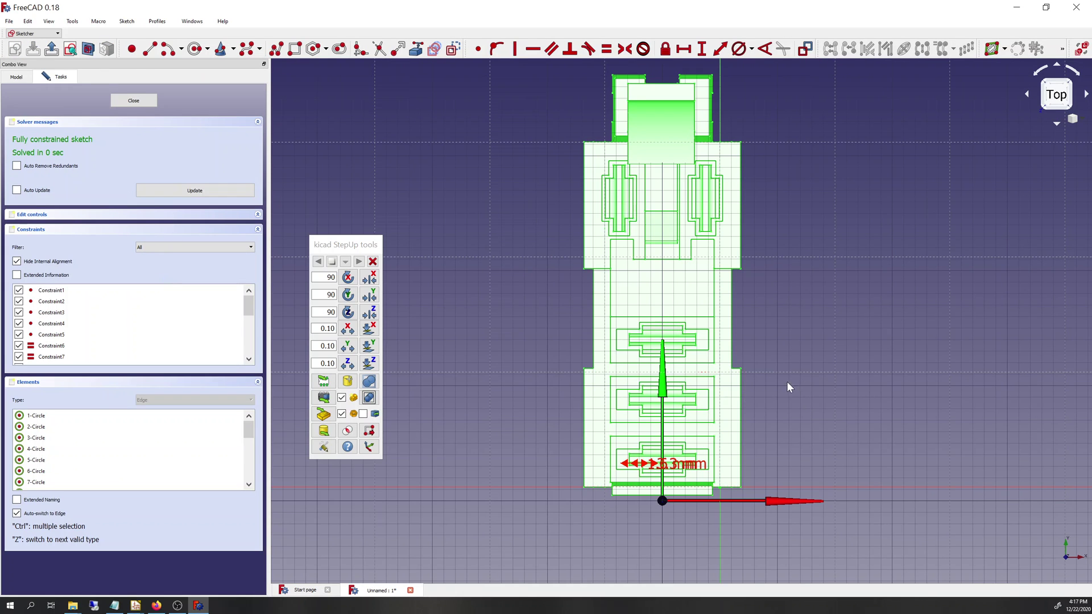
{"action": "left_click", "coordinate": [134, 100]}
Create a new sketch supported on the DatumPlane
{"action": "left_click", "coordinate": [73, 185]}
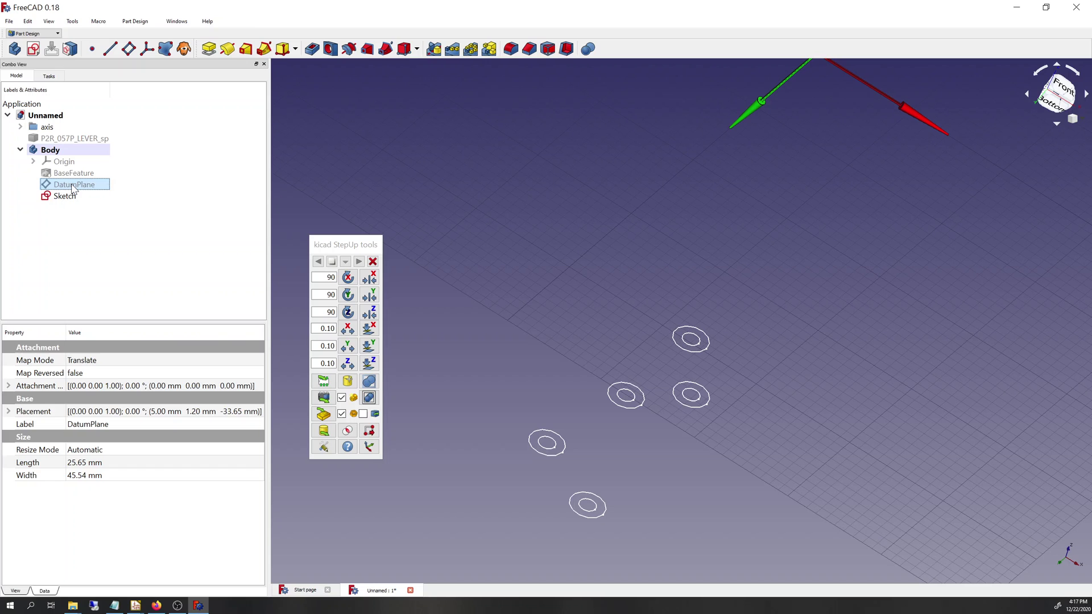
{"action": "left_click", "coordinate": [74, 173]}
{"action": "left_click", "coordinate": [72, 185]}
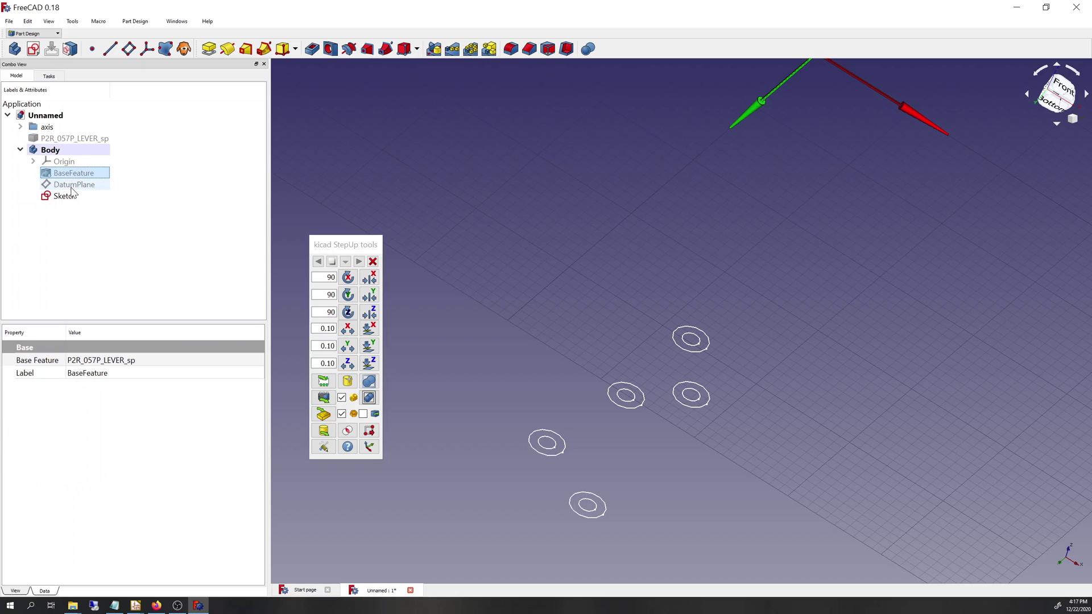
{"action": "left_click", "coordinate": [33, 49]}
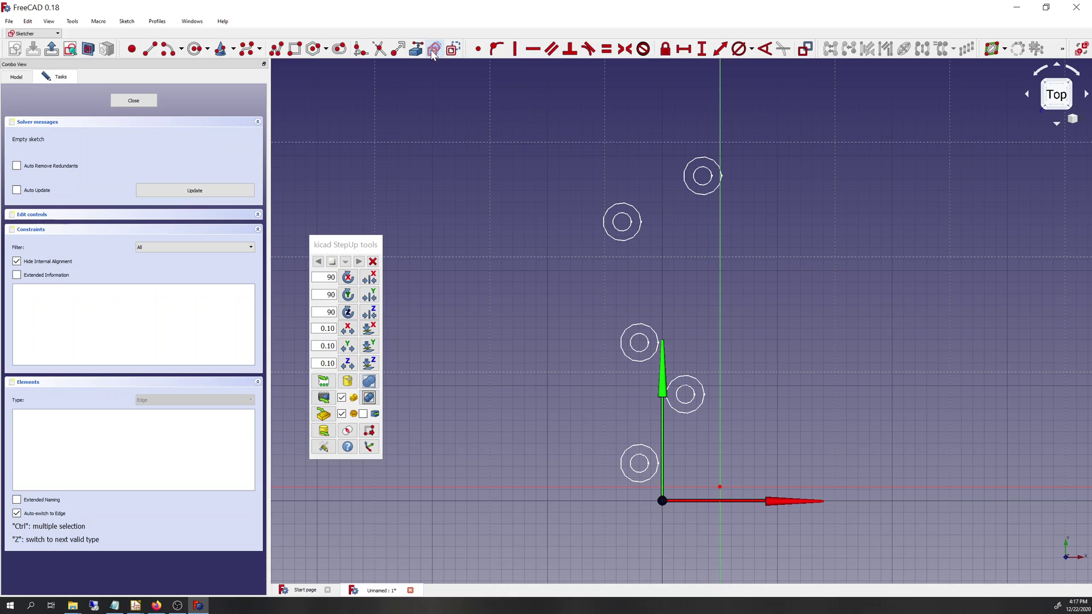
Show the BaseFeature lever and view it from the bottom to compare pads with pins
{"action": "left_click", "coordinate": [16, 77]}
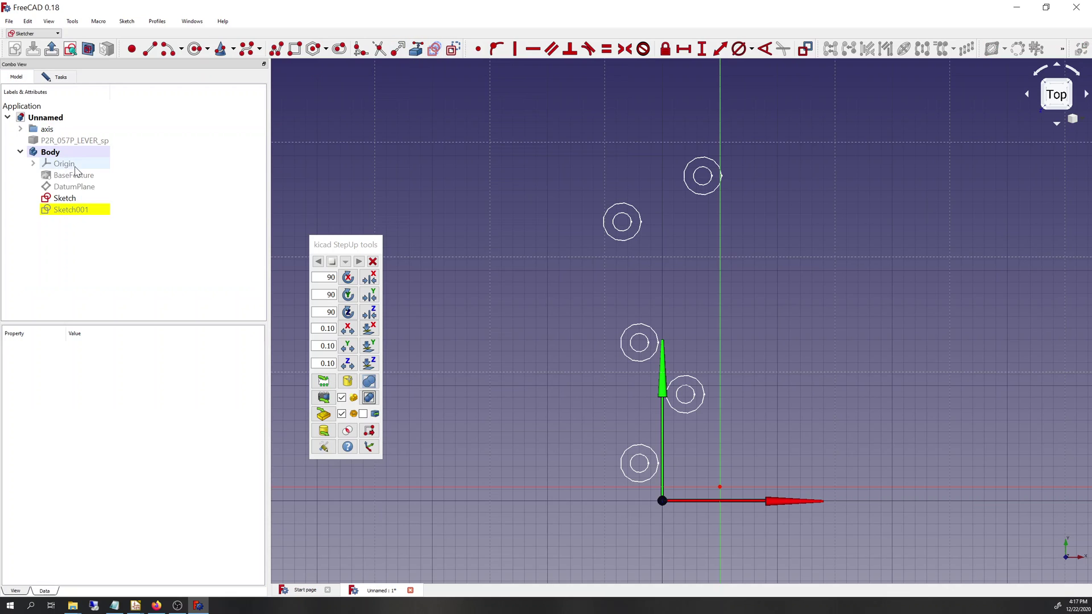
{"action": "left_click", "coordinate": [86, 176]}
{"action": "key", "text": "space"}
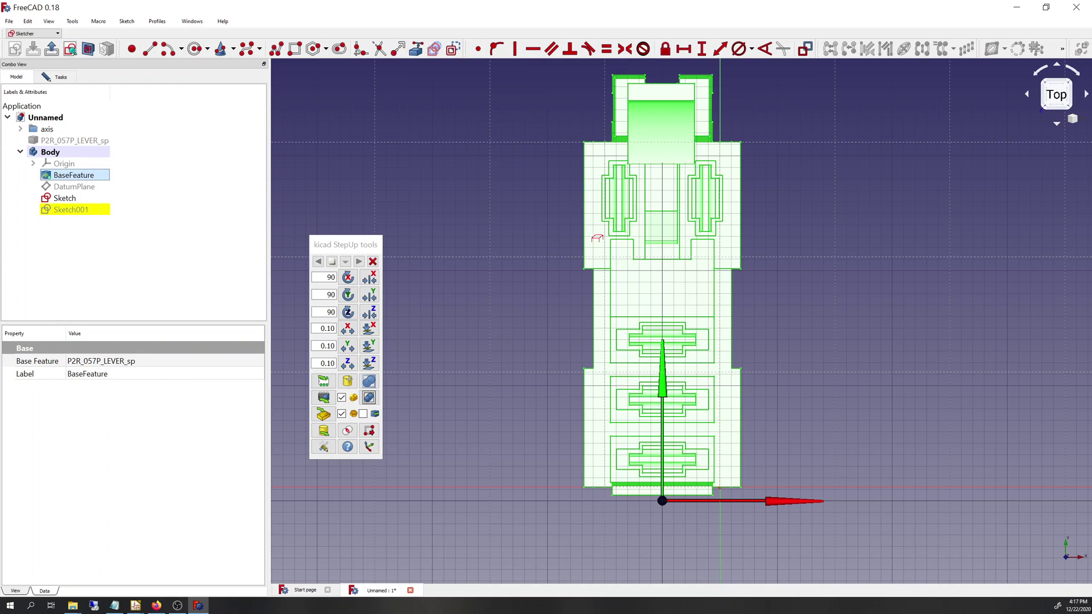
{"action": "left_click", "coordinate": [582, 141]}
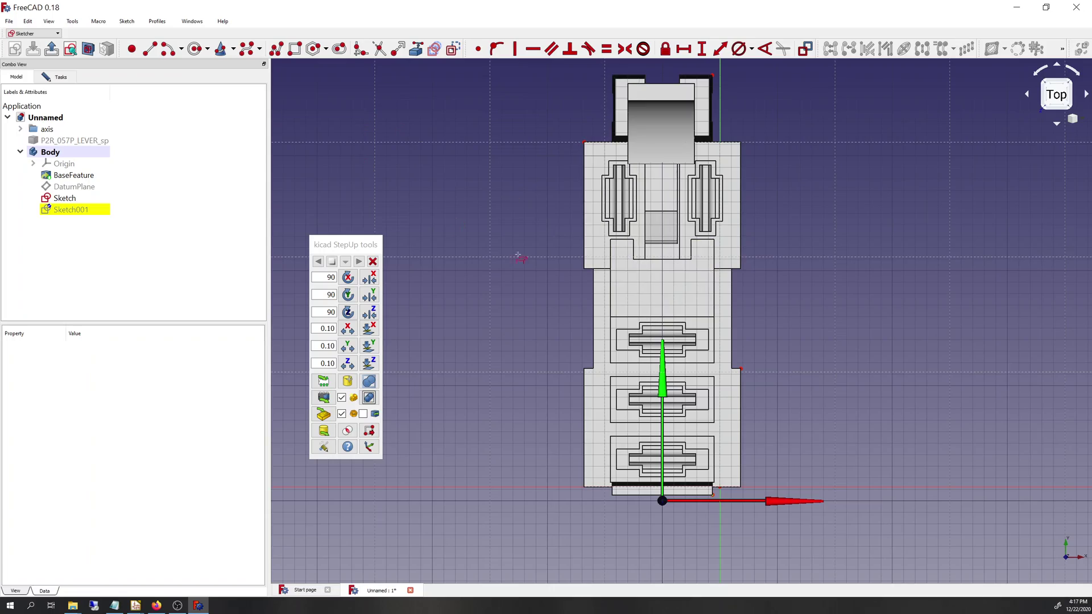
{"action": "middle_click_drag", "start_coordinate": [518, 255], "coordinate": [941, 293]}
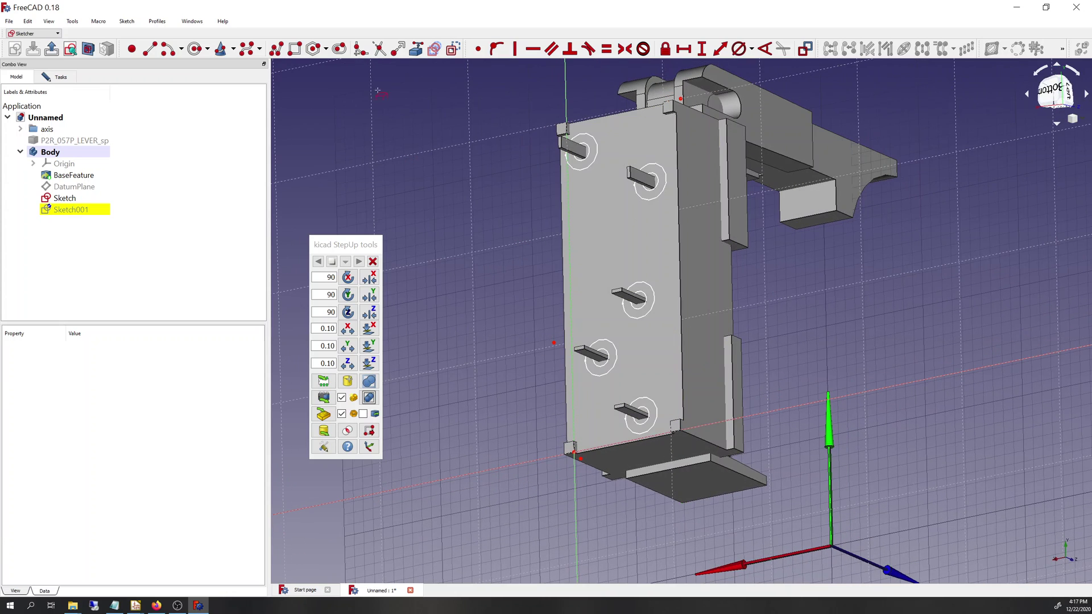
{"action": "left_click", "coordinate": [1056, 91]}
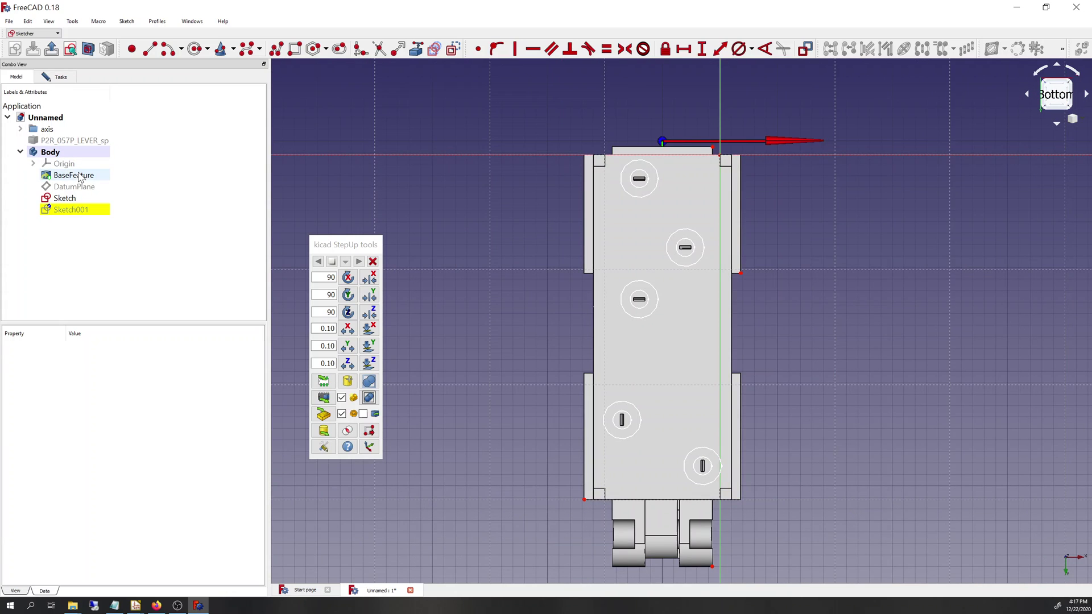
Hide the lever again and start a rectangle in the new sketch
{"action": "left_click", "coordinate": [80, 176]}
{"action": "key", "text": "space"}
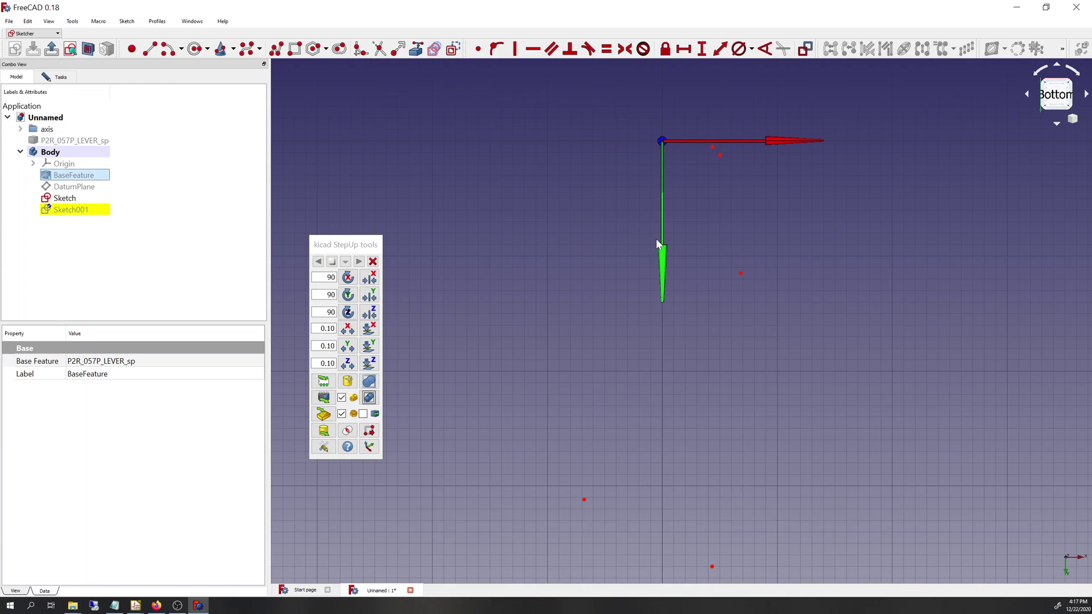
{"action": "left_click", "coordinate": [295, 49]}
{"action": "left_click", "coordinate": [58, 78]}
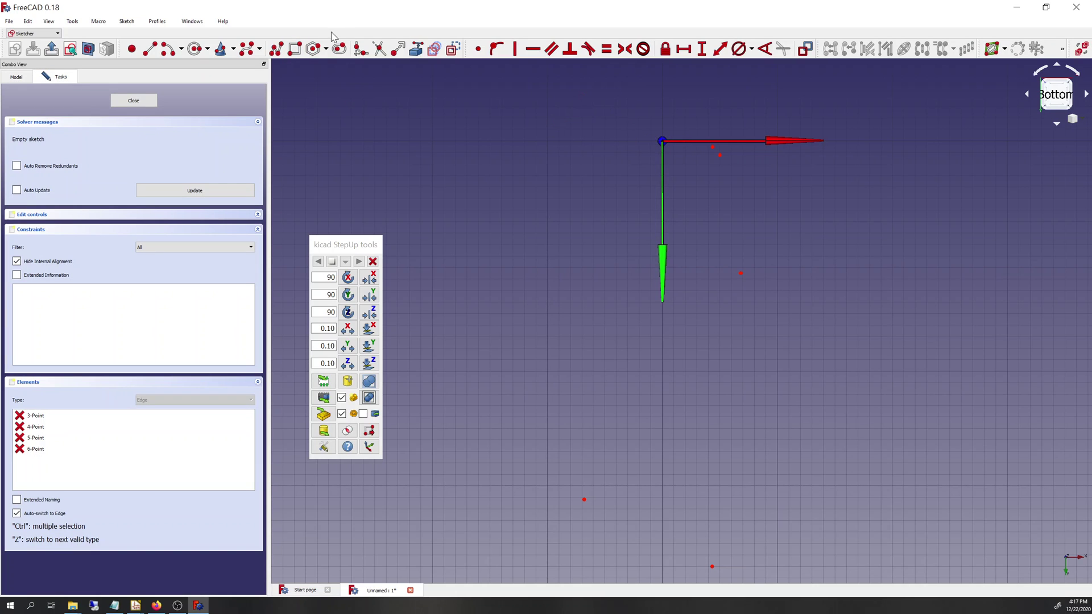
Draw a small rectangle and reopen Sketch001 for editing
{"action": "left_click", "coordinate": [294, 49]}
{"action": "left_click", "coordinate": [557, 134]}
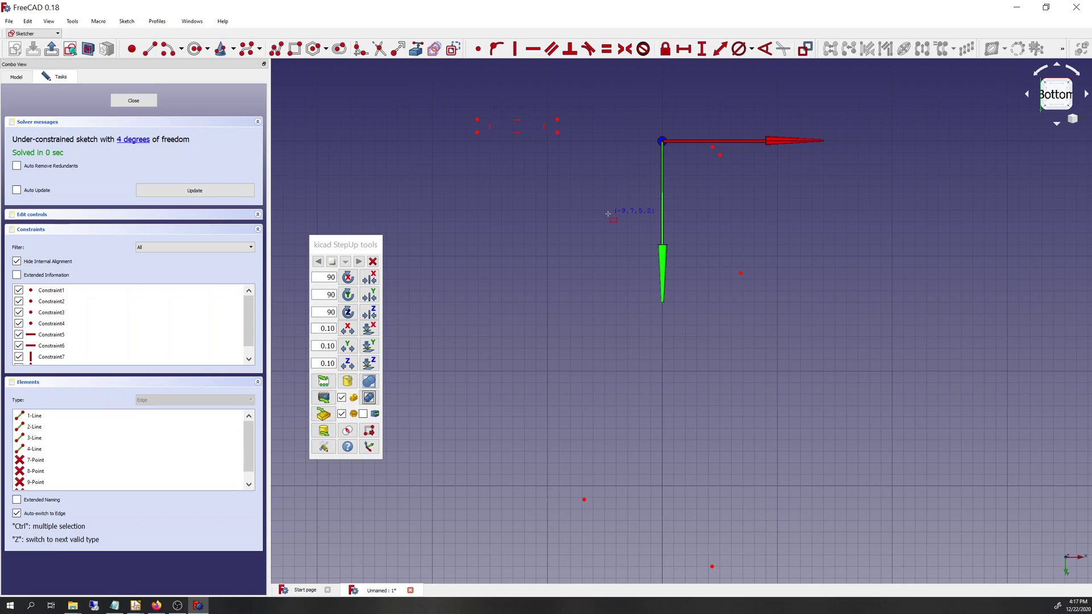
{"action": "left_click", "coordinate": [17, 77]}
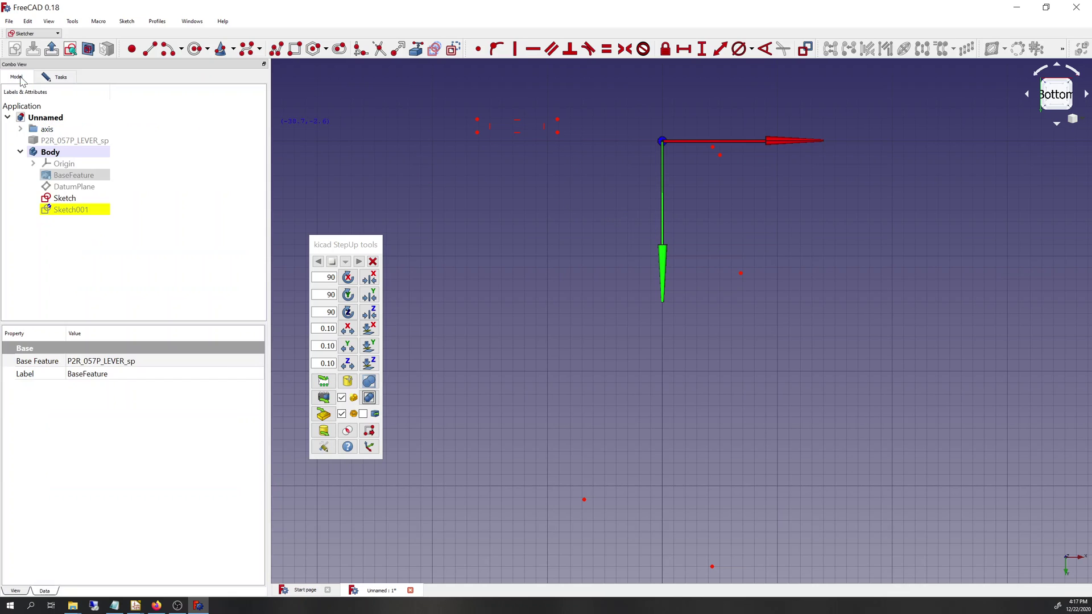
{"action": "left_click", "coordinate": [71, 212]}
{"action": "double_click", "coordinate": [71, 210]}
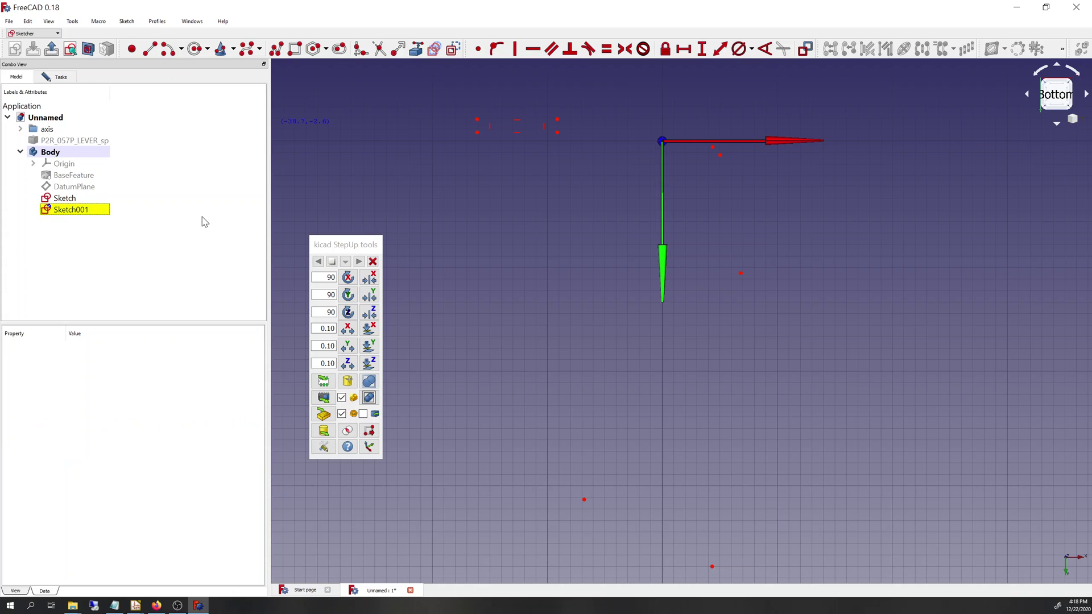
{"action": "middle_click_drag", "start_coordinate": [676, 292], "coordinate": [654, 273]}
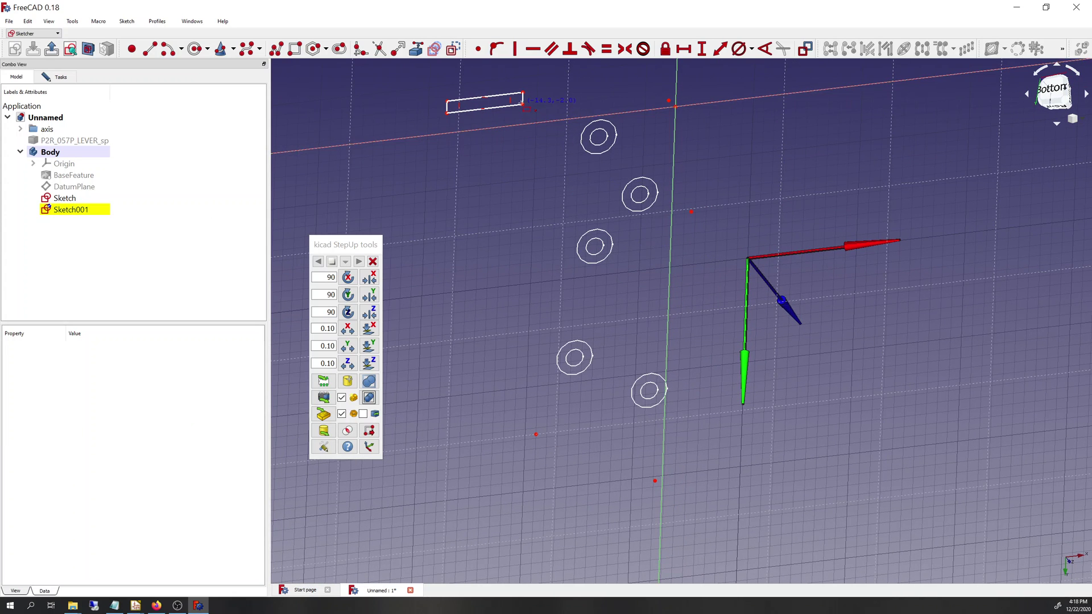
{"action": "right_click", "coordinate": [503, 158]}
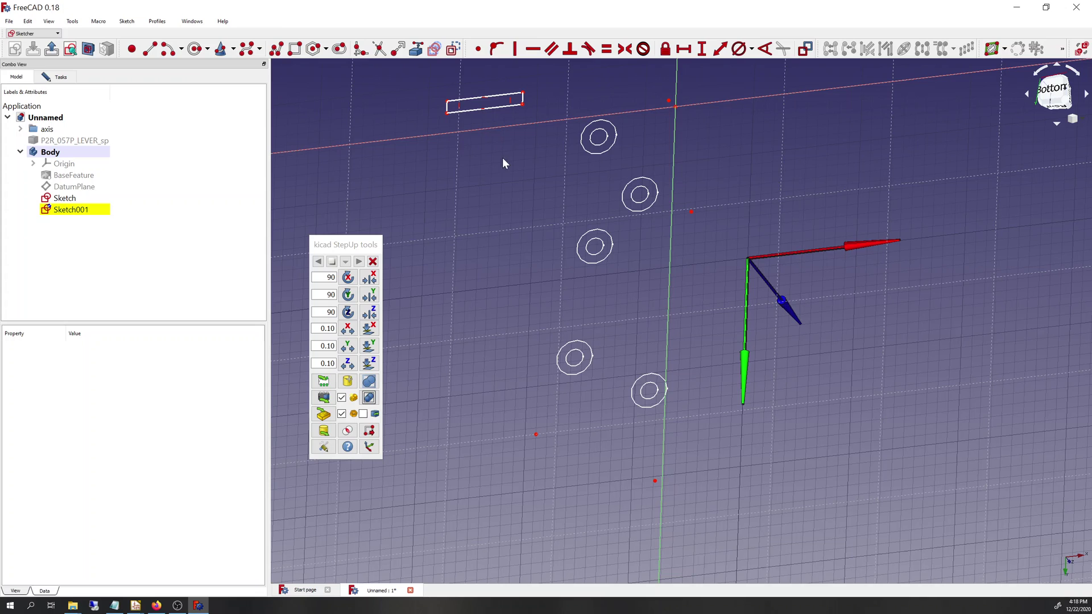
Constrain each rectangle edge onto the bottom, left, side and top reference points
{"action": "left_click", "coordinate": [476, 111]}
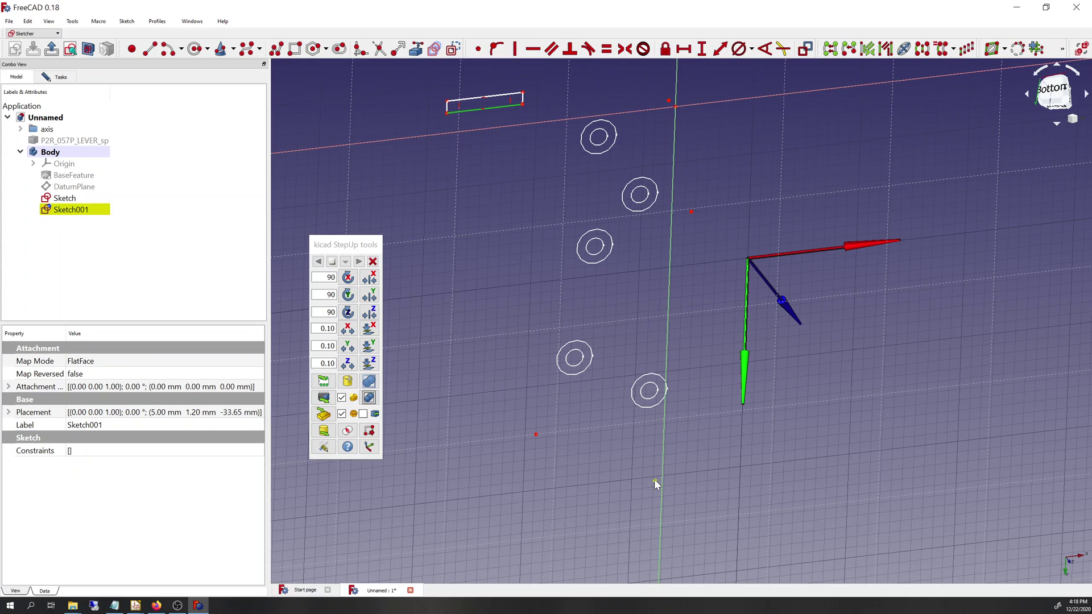
{"action": "key", "text": "o"}
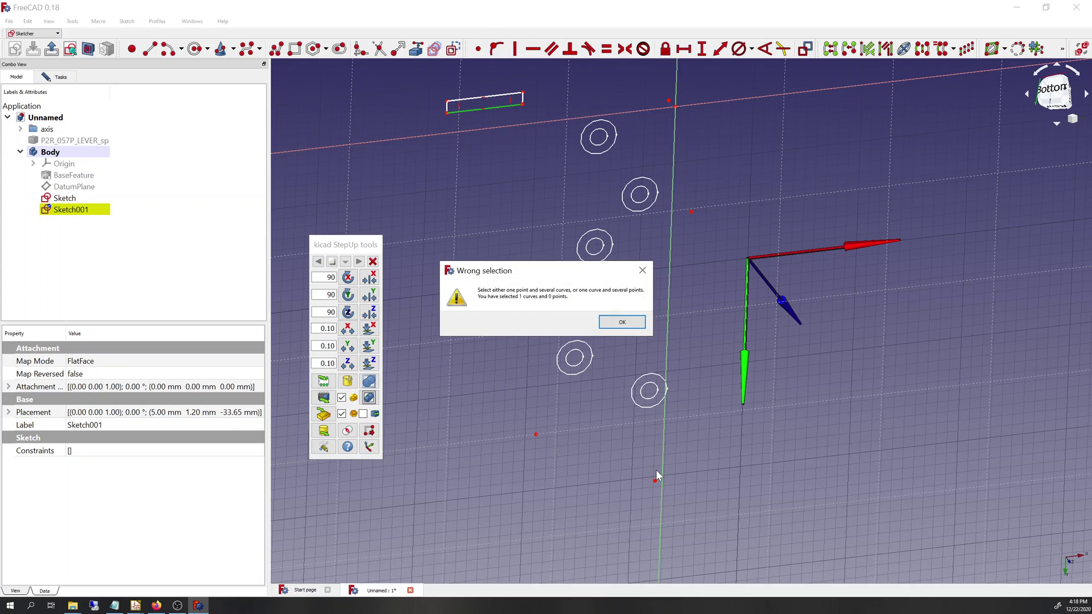
{"action": "left_click", "coordinate": [623, 322]}
{"action": "left_click", "coordinate": [530, 134]}
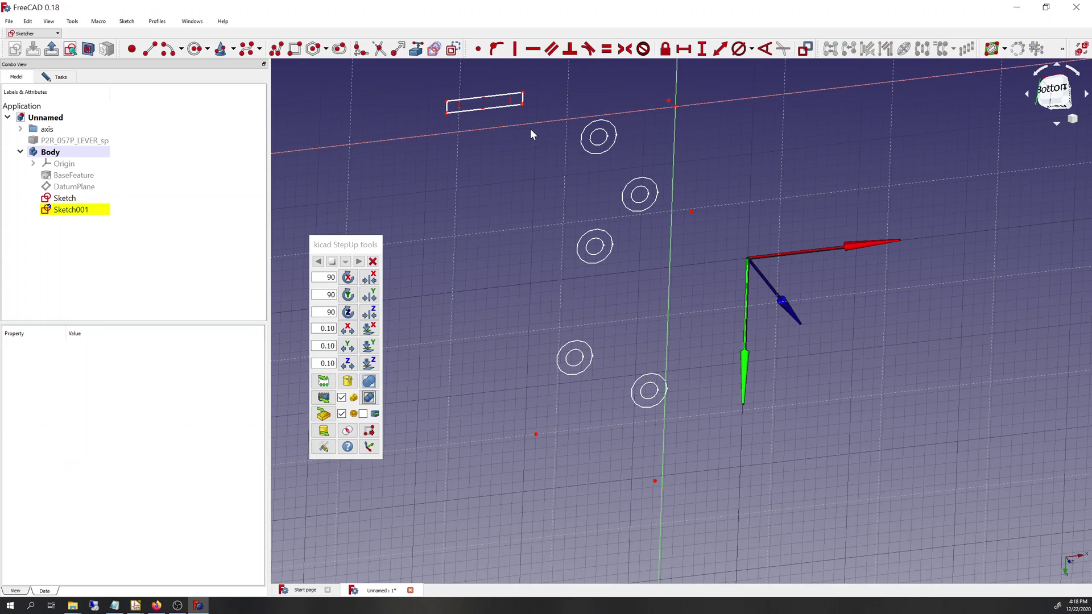
{"action": "left_click", "coordinate": [497, 48]}
{"action": "left_click", "coordinate": [484, 108]}
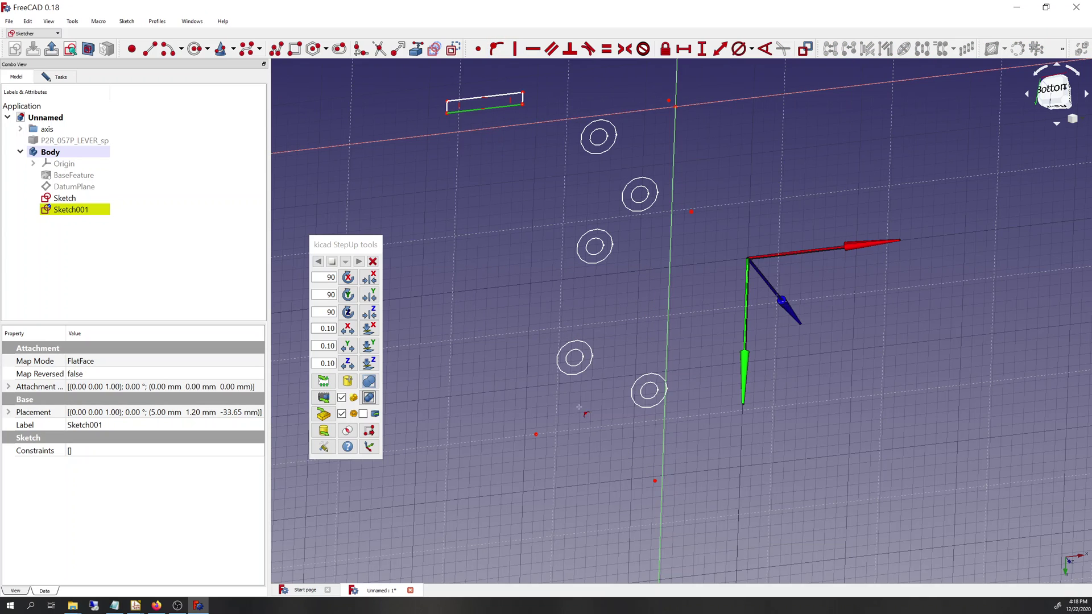
{"action": "left_click", "coordinate": [654, 481]}
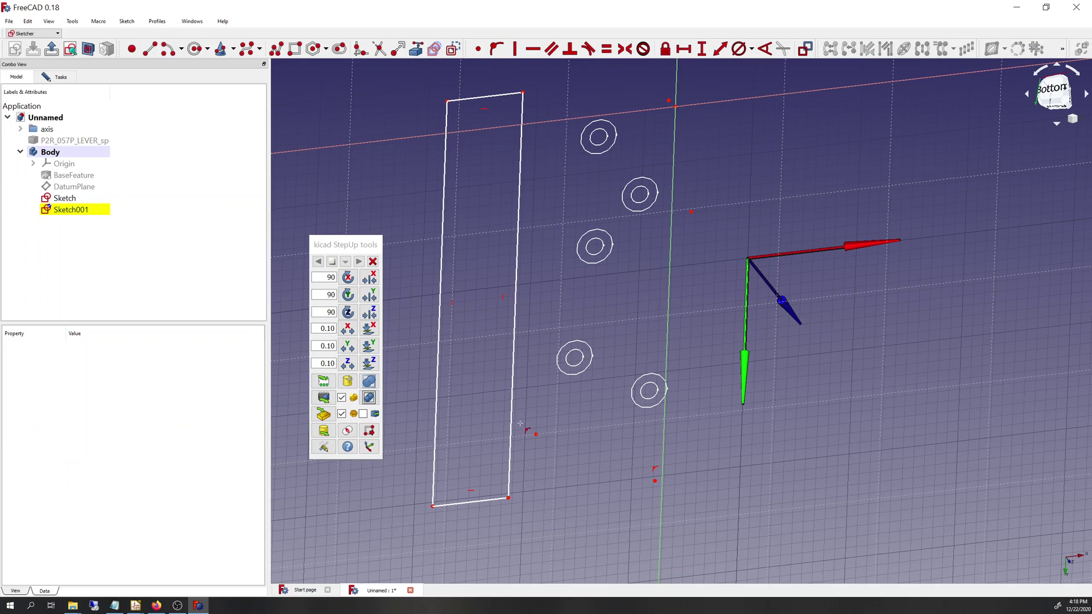
{"action": "left_click", "coordinate": [535, 434]}
{"action": "left_click", "coordinate": [436, 441]}
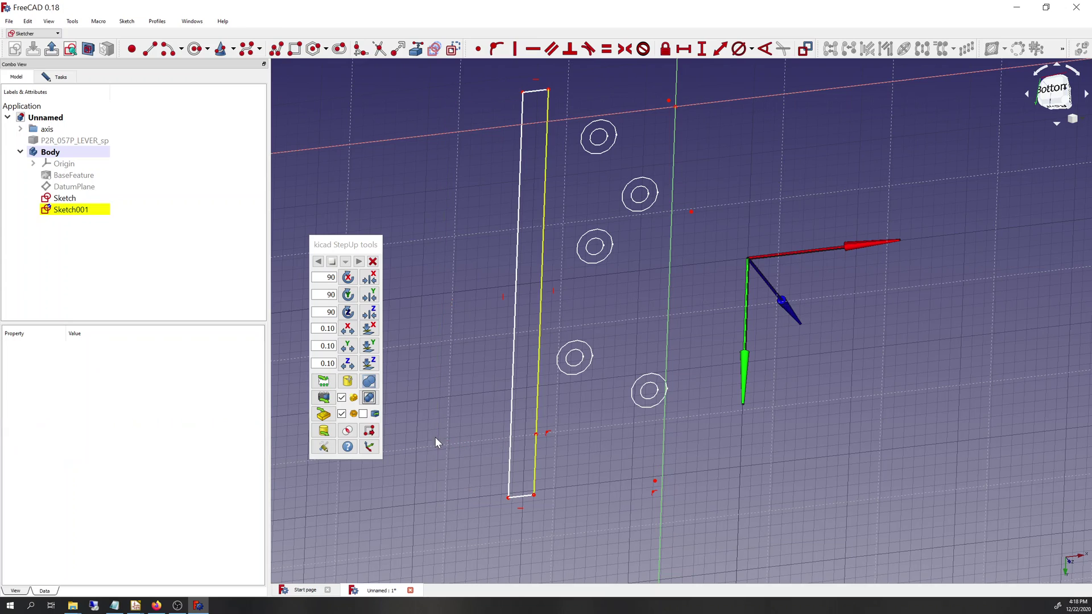
{"action": "left_click", "coordinate": [691, 212]}
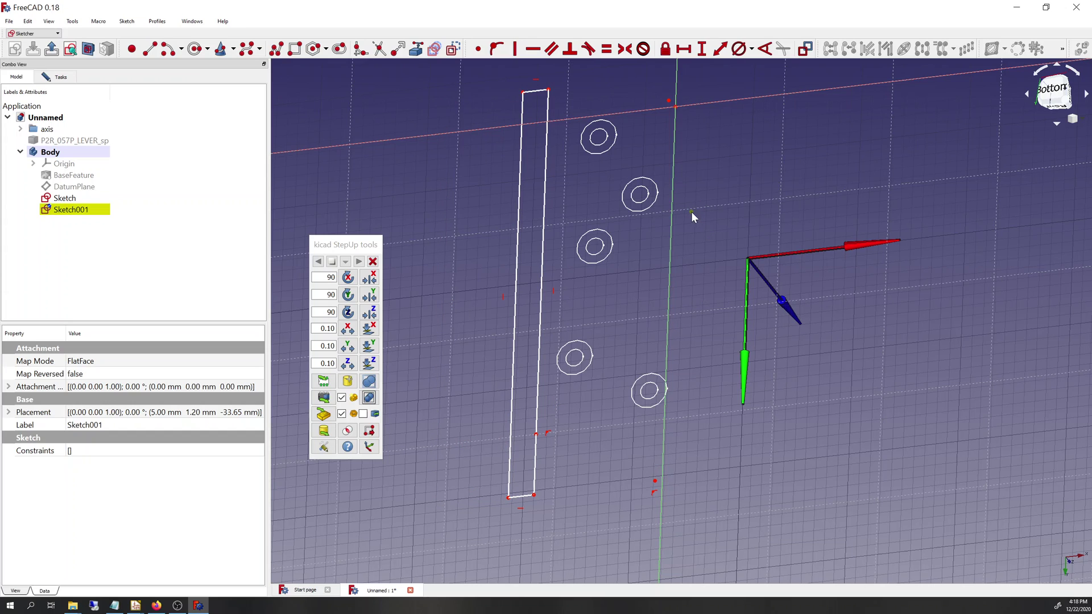
{"action": "left_click", "coordinate": [515, 336]}
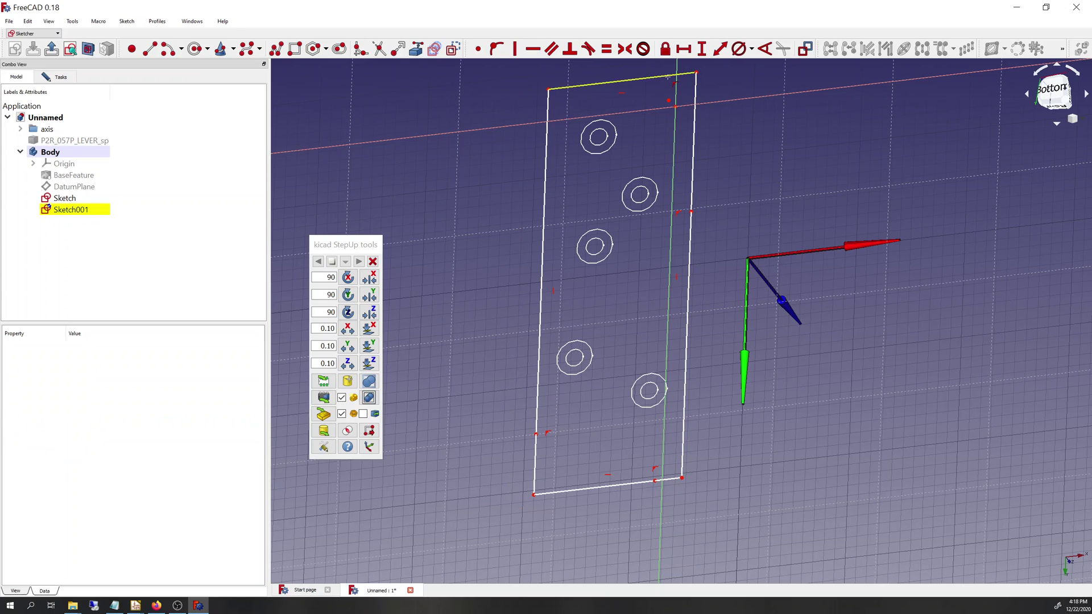
{"action": "left_click", "coordinate": [669, 100]}
{"action": "left_click", "coordinate": [658, 77]}
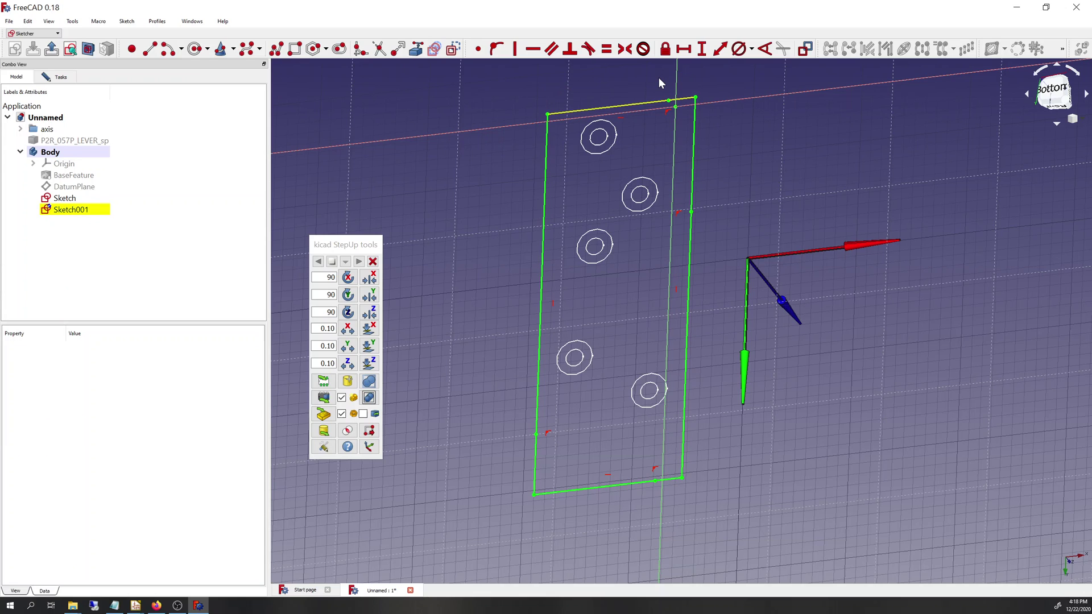
Show the BaseFeature body and view the sketch from the bottom
{"action": "left_click", "coordinate": [74, 175]}
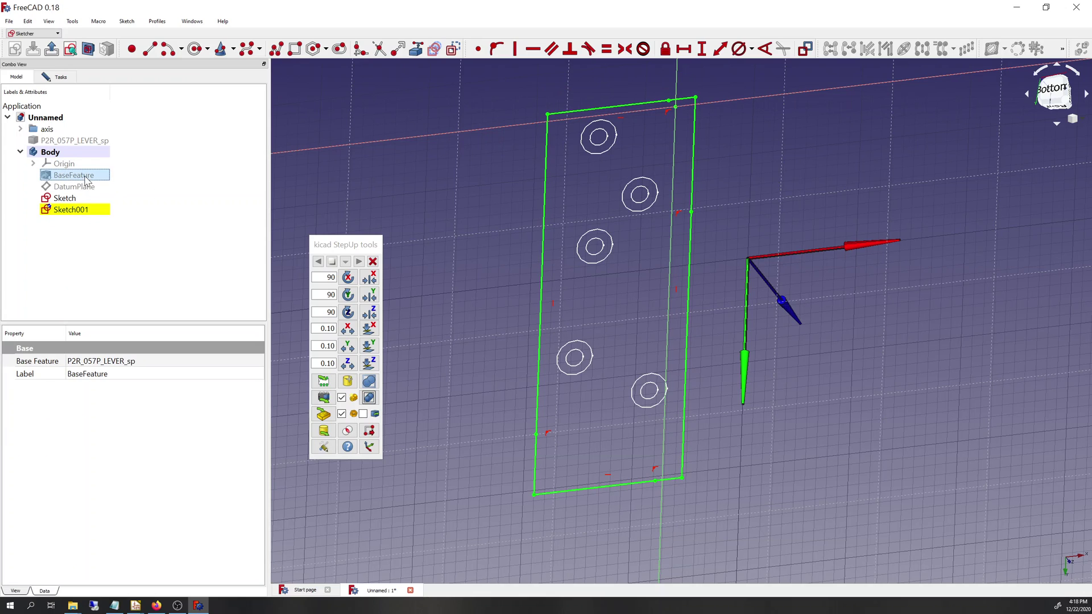
{"action": "key", "text": "space"}
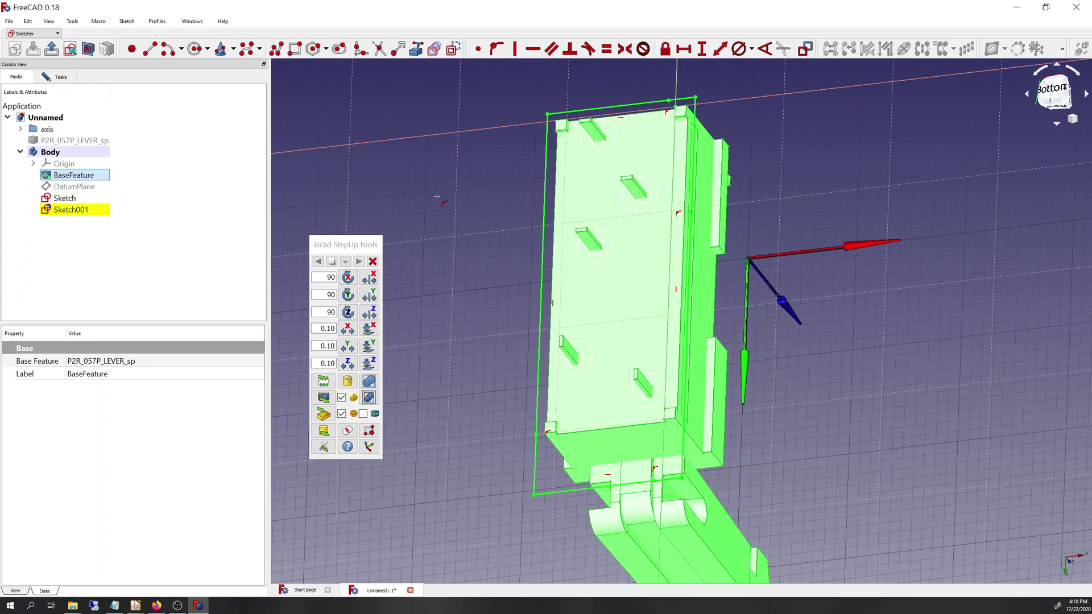
{"action": "left_click", "coordinate": [1053, 90]}
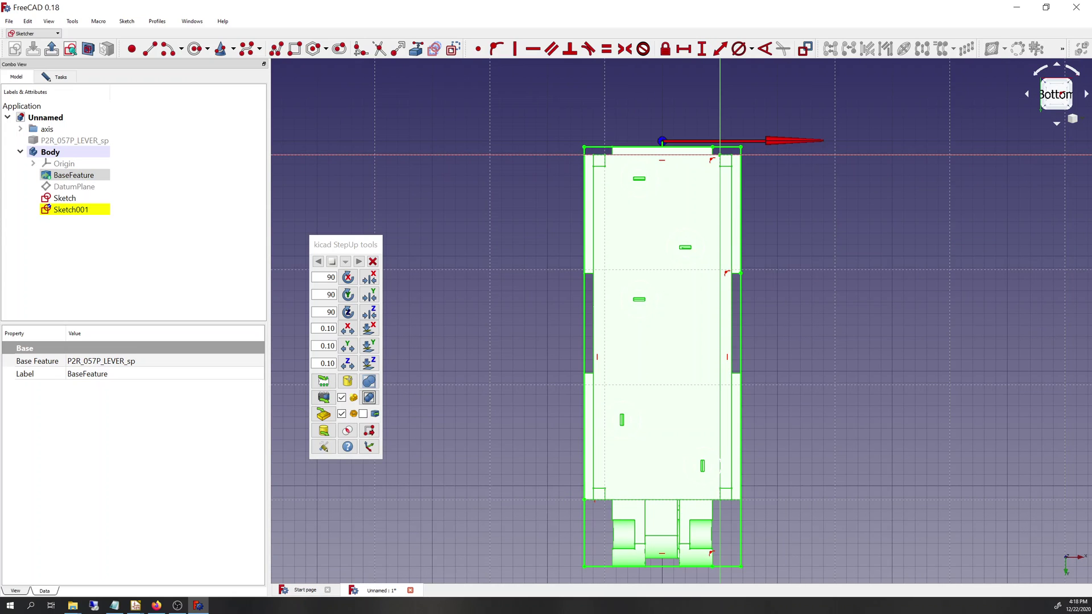
Finish editing Sketch001 and clear the selection
{"action": "left_click", "coordinate": [94, 247]}
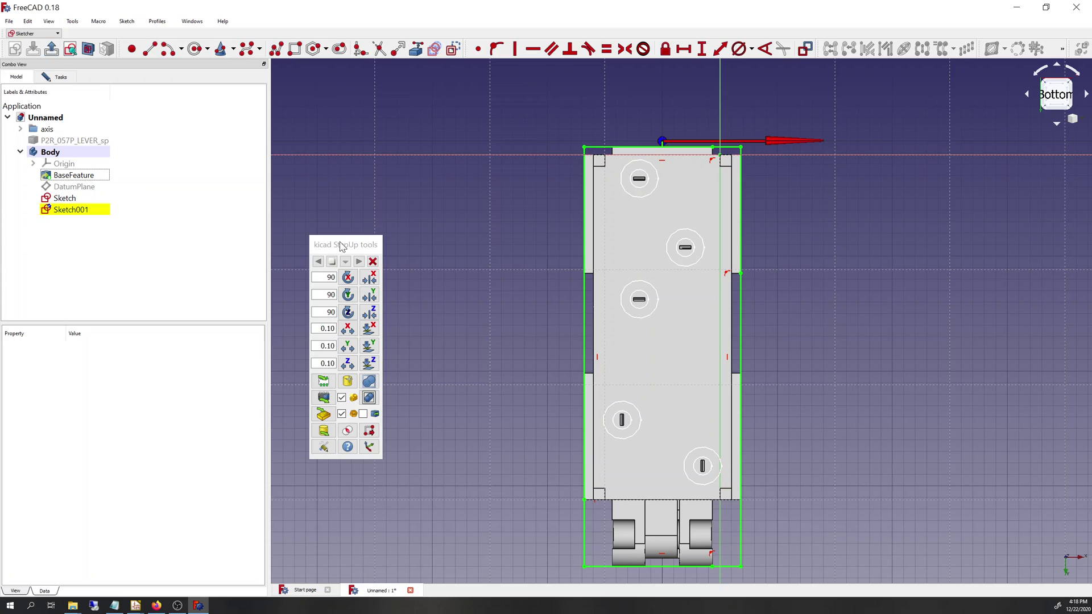
{"action": "left_click", "coordinate": [34, 33]}
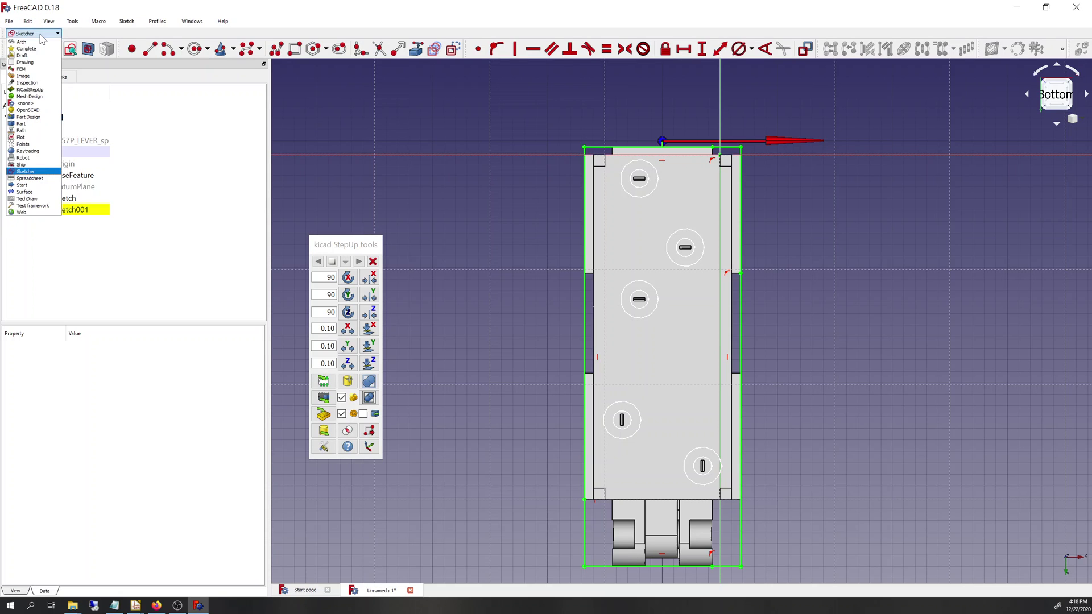
{"action": "key", "text": "Escape"}
{"action": "left_click", "coordinate": [59, 76]}
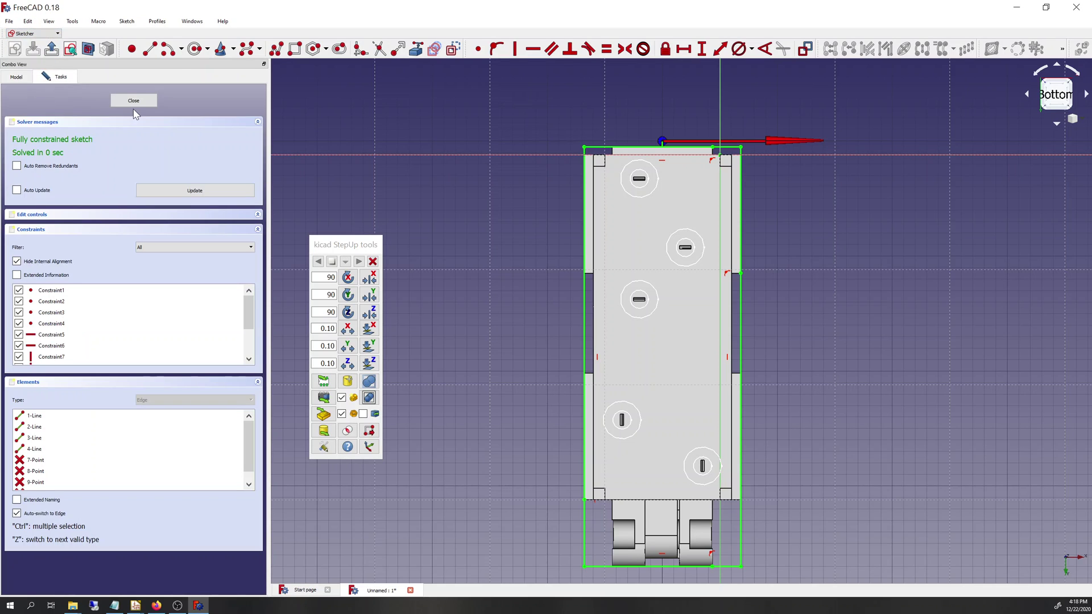
{"action": "left_click", "coordinate": [21, 83]}
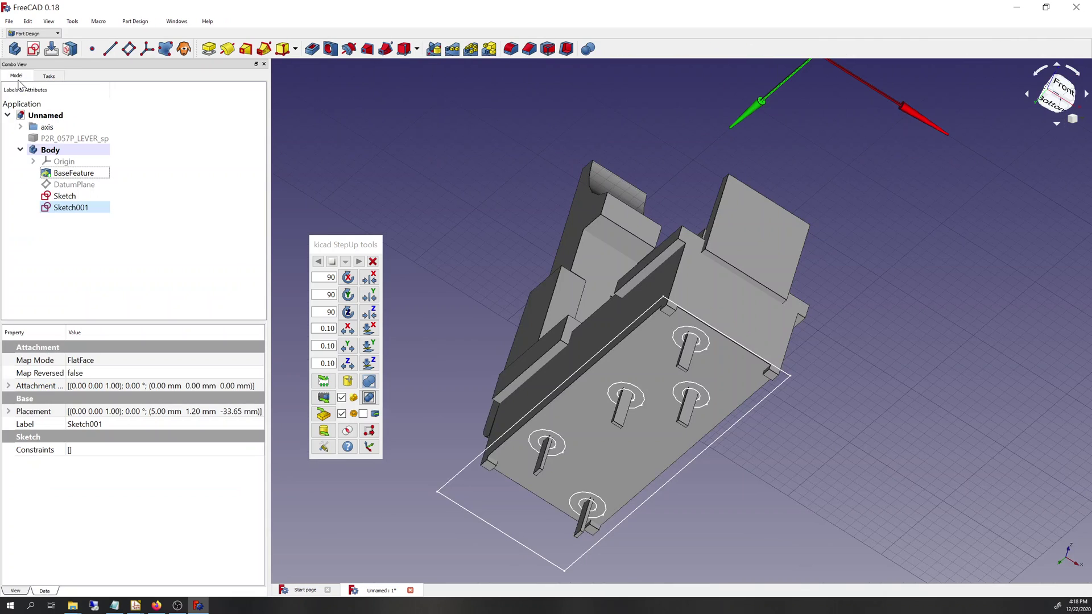
{"action": "left_click", "coordinate": [169, 248]}
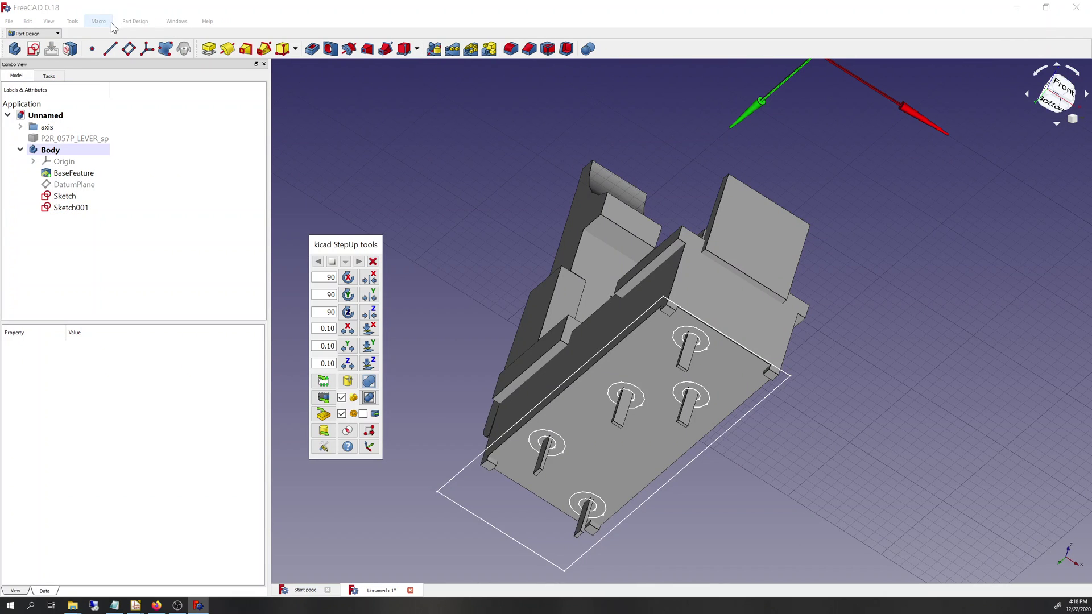
In KiCadStepUp, open the footprint-template demo and copy the Ref#_1.0mm and Value#_0.8mm labels
{"action": "left_click", "coordinate": [31, 33]}
{"action": "left_click", "coordinate": [30, 89]}
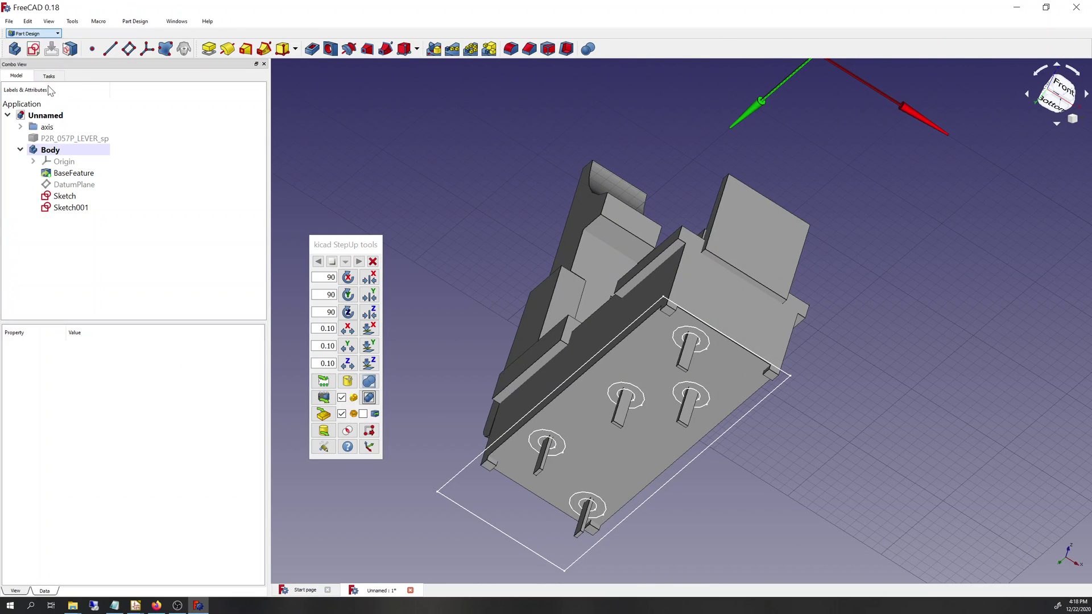
{"action": "left_click", "coordinate": [132, 21]}
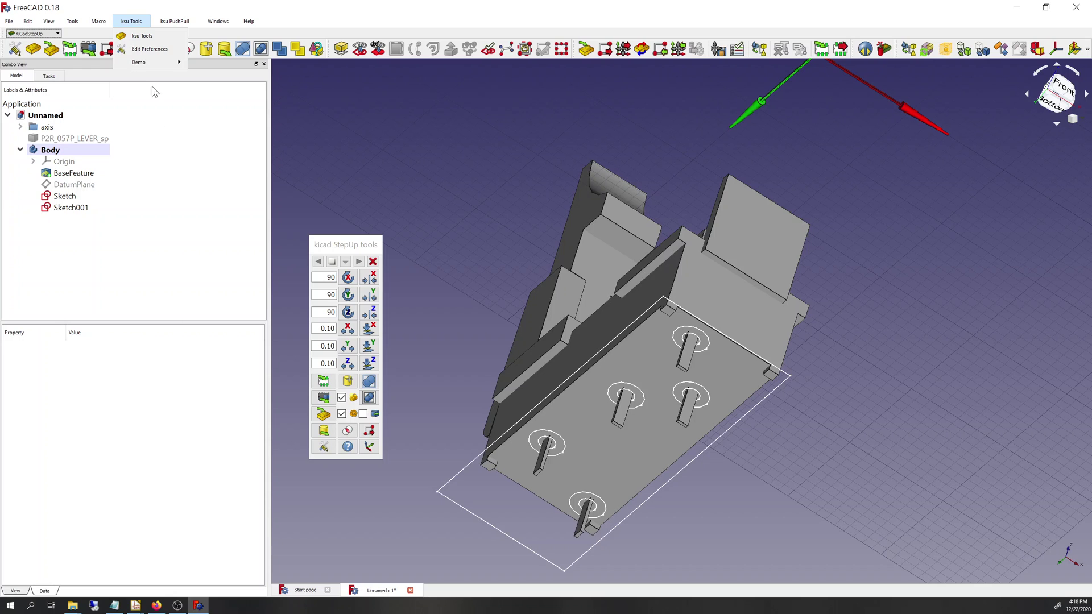
{"action": "mouse_move", "coordinate": [151, 62]}
{"action": "left_click", "coordinate": [233, 116]}
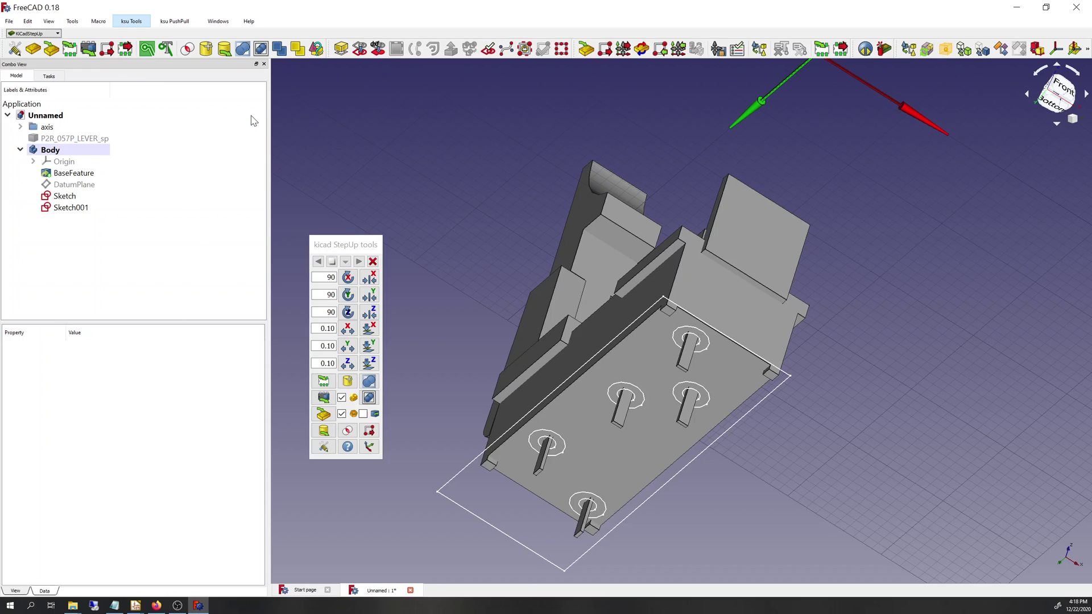
{"action": "left_click", "coordinate": [74, 196]}
{"action": "left_click", "coordinate": [74, 207], "text": "shift"}
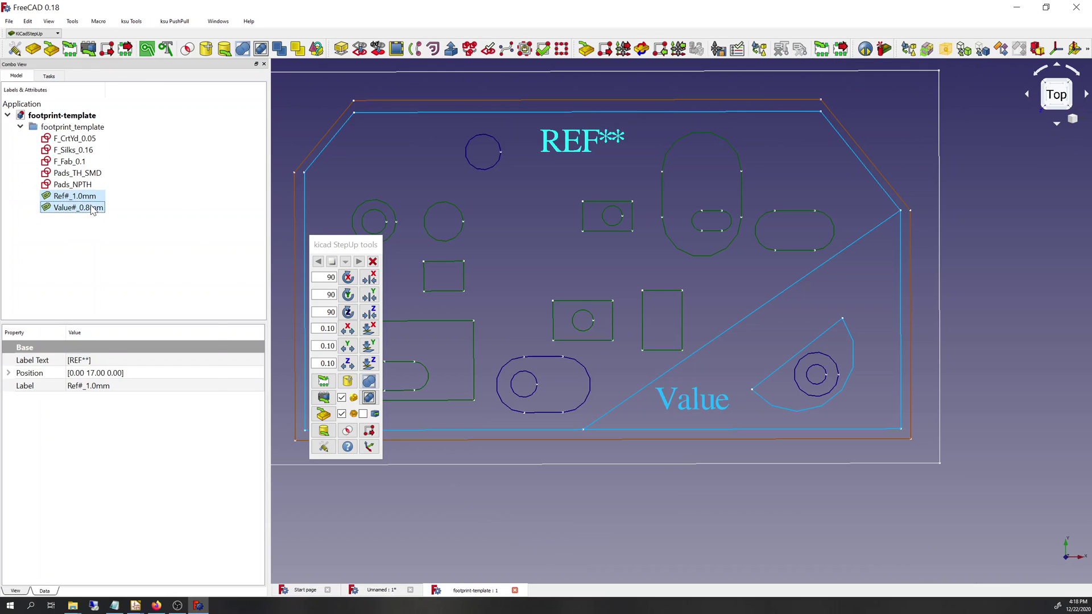
{"action": "right_click", "coordinate": [91, 206]}
{"action": "left_click", "coordinate": [135, 310]}
Paste both labels into the relay document and check their placement beside the relay
{"action": "left_click", "coordinate": [377, 590]}
{"action": "left_click", "coordinate": [97, 198]}
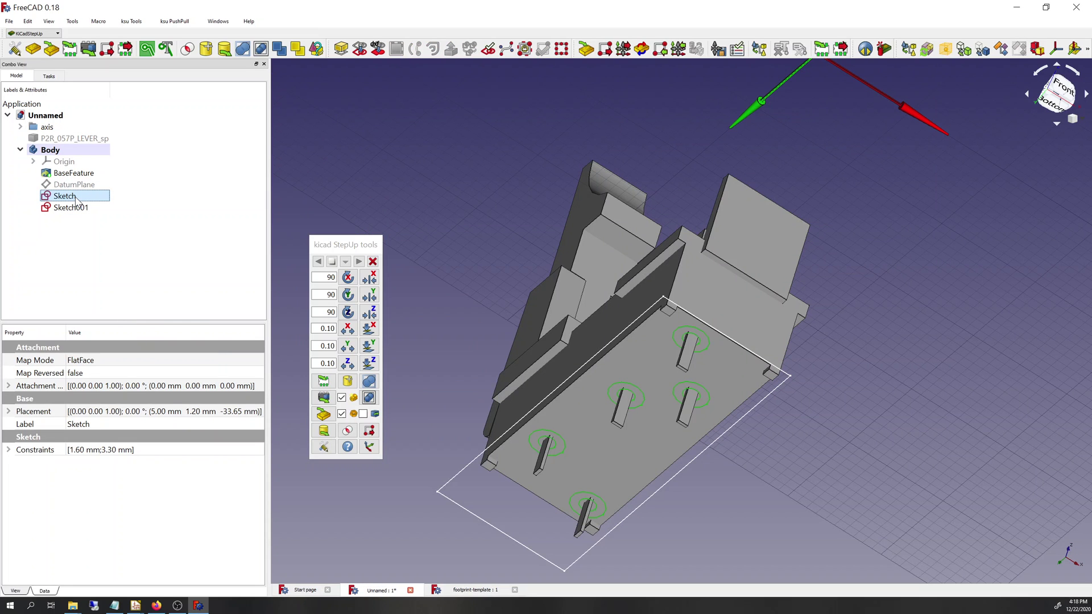
{"action": "key", "text": "ctrl+v"}
{"action": "left_click", "coordinate": [63, 219]}
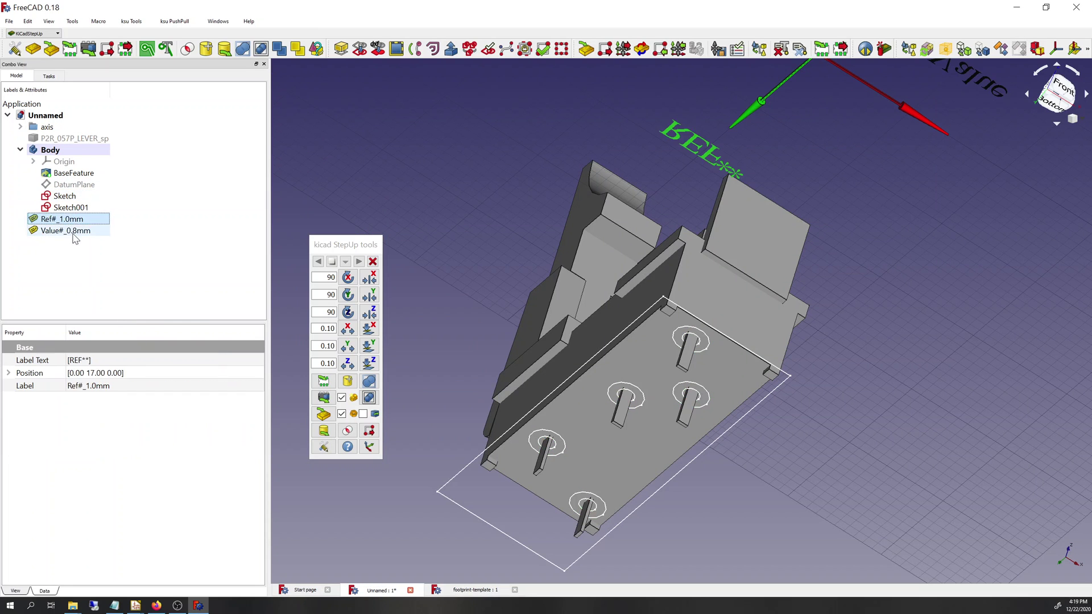
{"action": "left_click", "coordinate": [65, 230]}
{"action": "scroll", "coordinate": [814, 137], "scroll_direction": "up", "scroll_amount": 3}
{"action": "scroll", "coordinate": [814, 137], "scroll_direction": "down", "scroll_amount": 5}
{"action": "scroll", "coordinate": [814, 136], "scroll_direction": "up", "scroll_amount": 2}
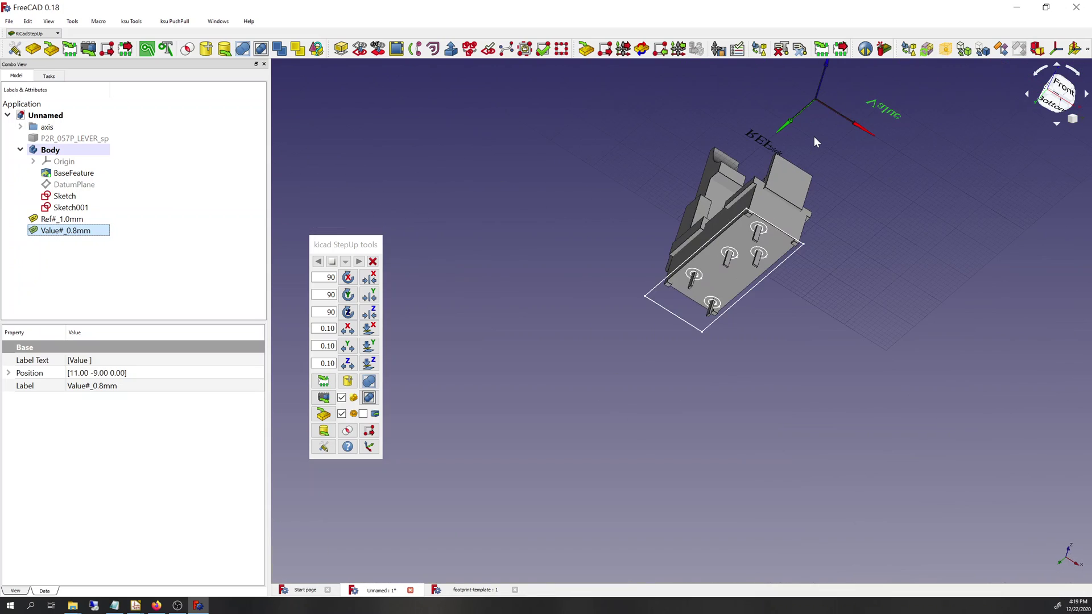
{"action": "middle_click_drag", "start_coordinate": [892, 63], "coordinate": [671, 210]}
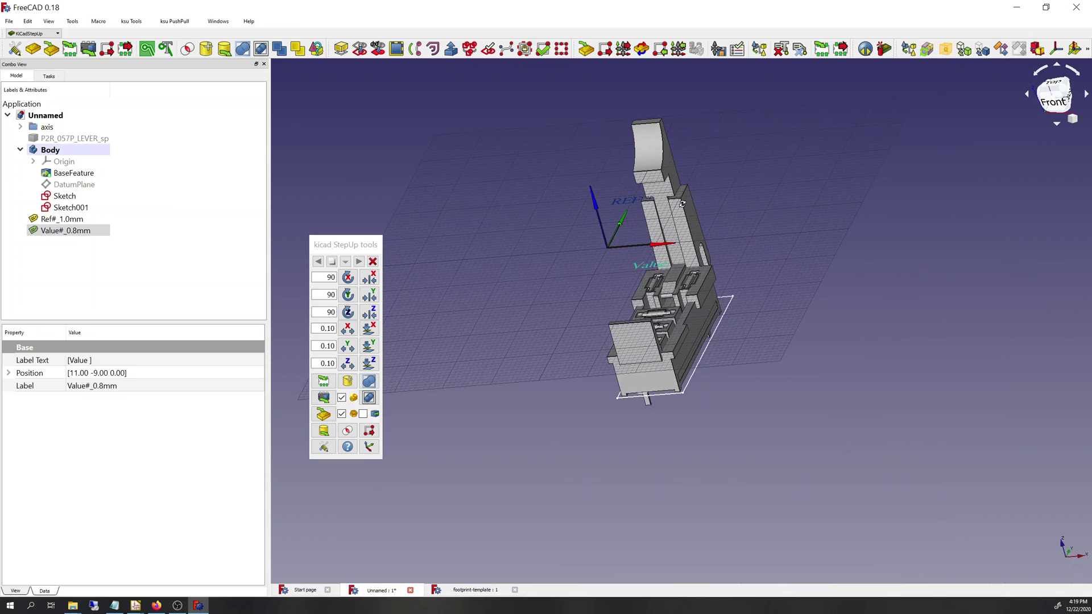
{"action": "scroll", "coordinate": [628, 208], "scroll_direction": "up", "scroll_amount": 3}
{"action": "scroll", "coordinate": [628, 208], "scroll_direction": "down", "scroll_amount": 3}
{"action": "scroll", "coordinate": [628, 208], "scroll_direction": "up", "scroll_amount": 2}
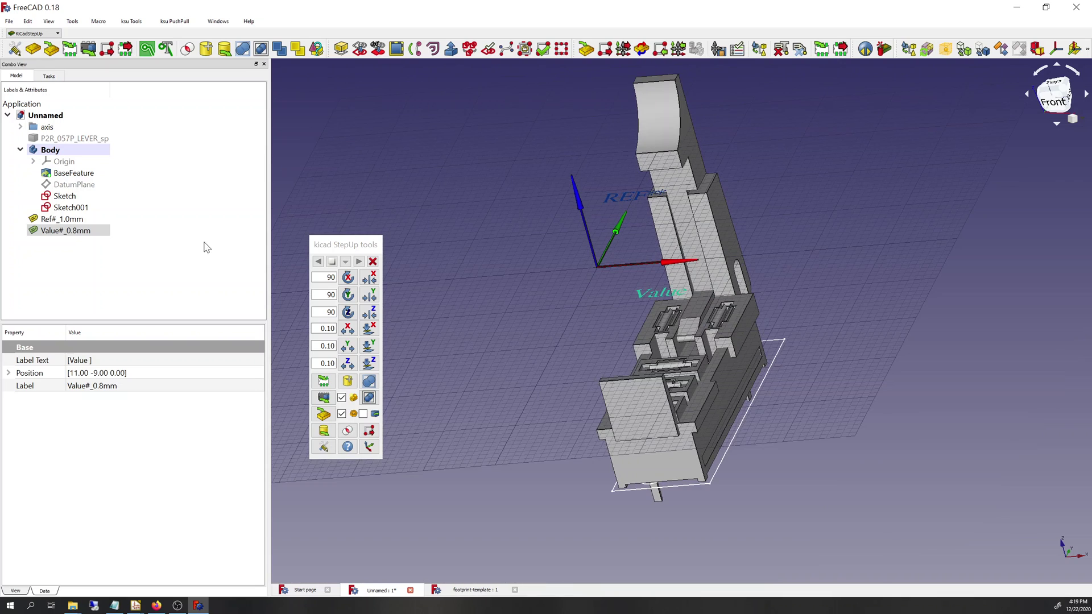
{"action": "left_click", "coordinate": [165, 241]}
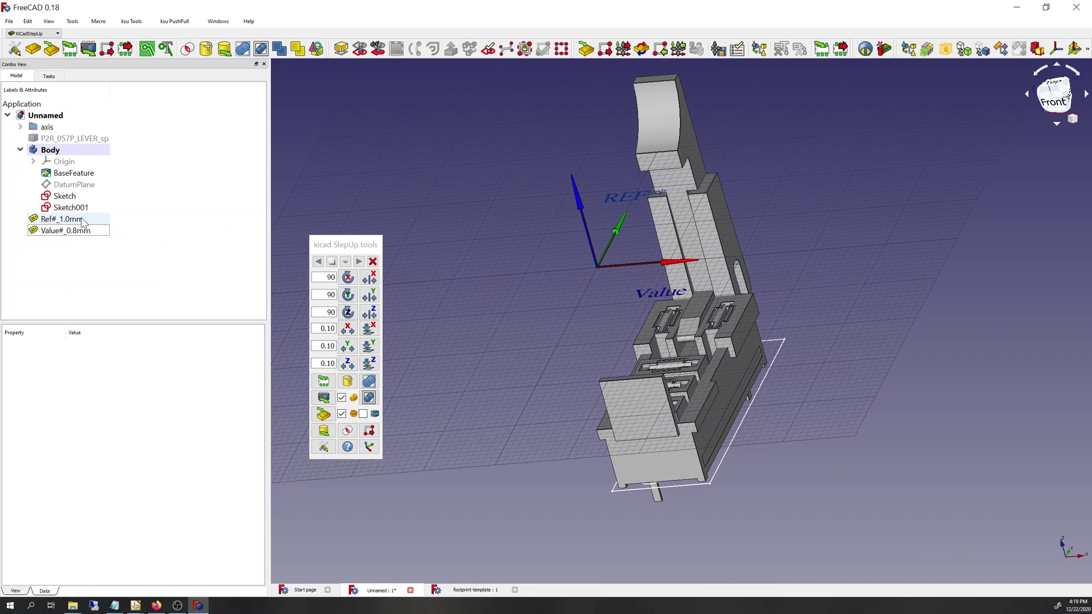
{"action": "left_click", "coordinate": [79, 198]}
Rename Sketch to Pads_TH_SMD and Sketch001 to F_Silks_0.16
{"action": "right_click", "coordinate": [80, 203]}
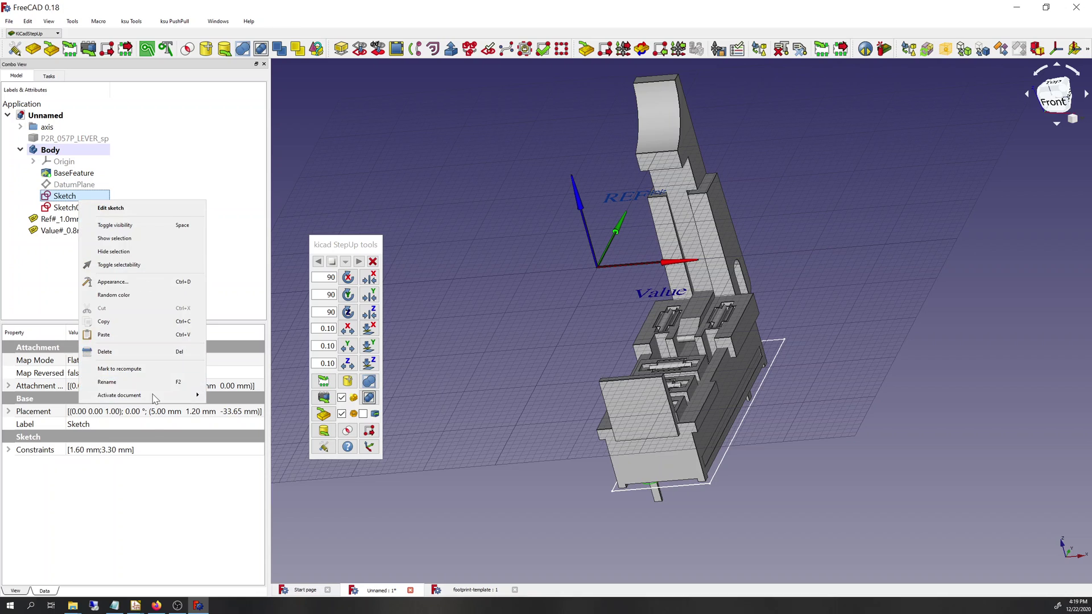
{"action": "left_click", "coordinate": [142, 352]}
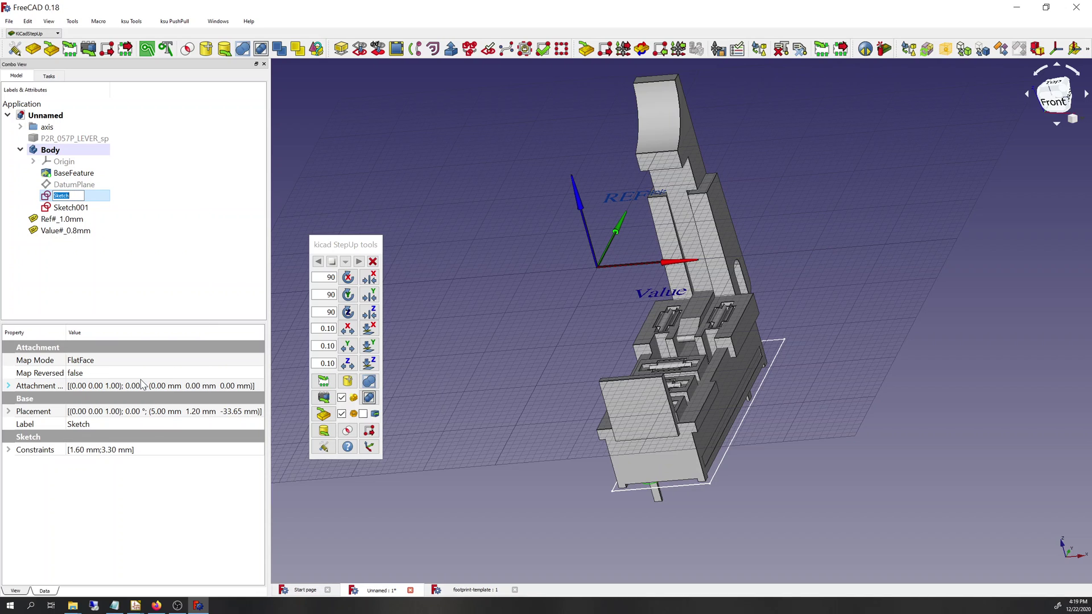
{"action": "type", "text": "Pads_TH_SMD"}
{"action": "key", "text": "Return"}
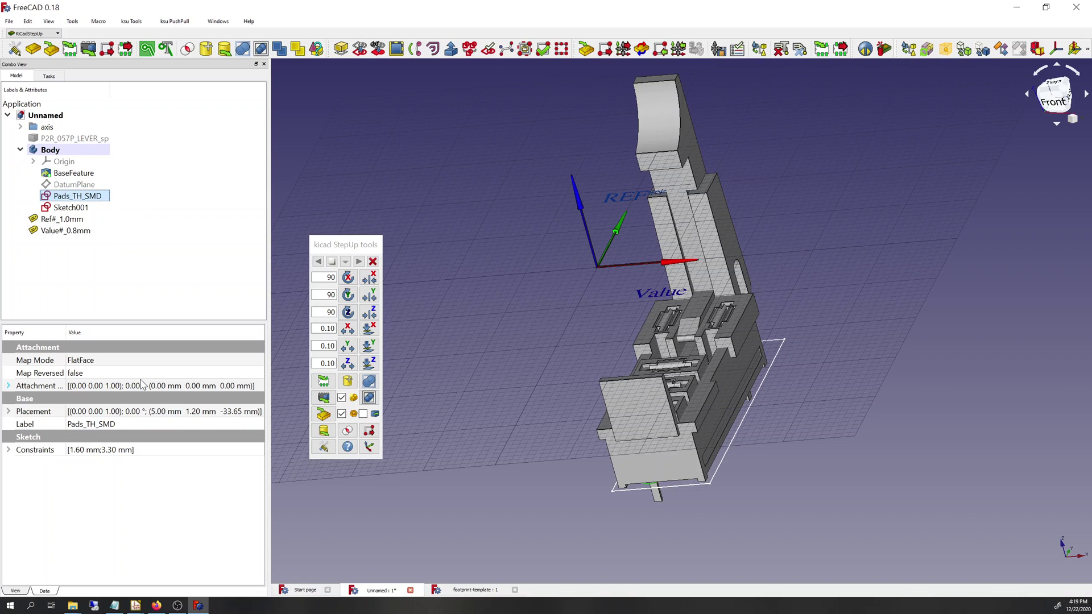
{"action": "right_click", "coordinate": [71, 208]}
{"action": "left_click", "coordinate": [123, 387]}
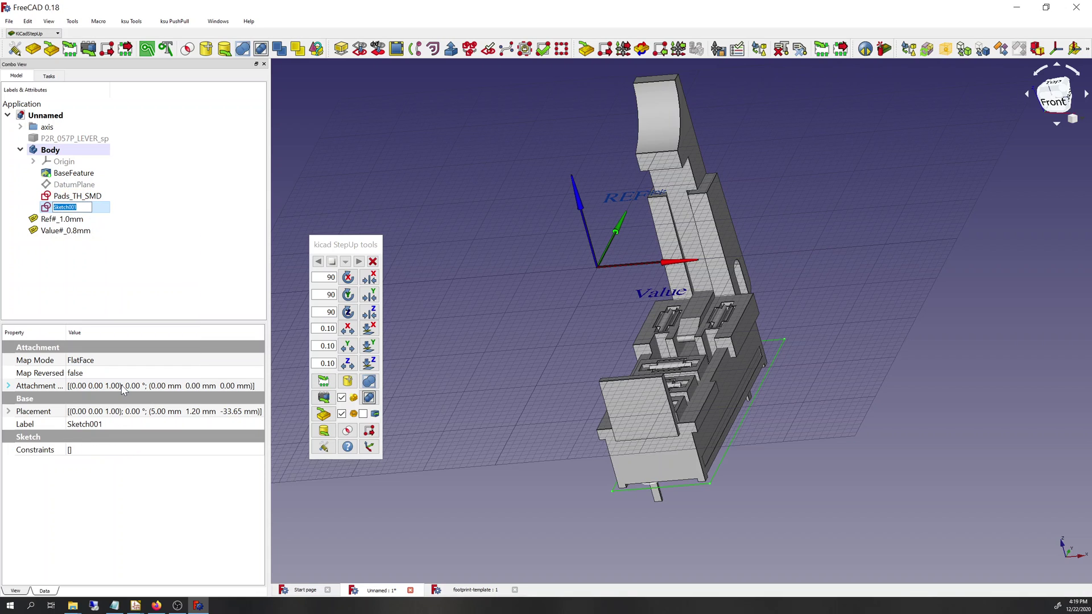
{"action": "type", "text": "F_Silks_0.16"}
{"action": "key", "text": "Return"}
Select Pads_TH_SMD through Value#_0.8mm together in the tree
{"action": "left_click", "coordinate": [77, 196]}
{"action": "left_click", "coordinate": [66, 230], "text": "shift"}
{"action": "left_click", "coordinate": [169, 208]}
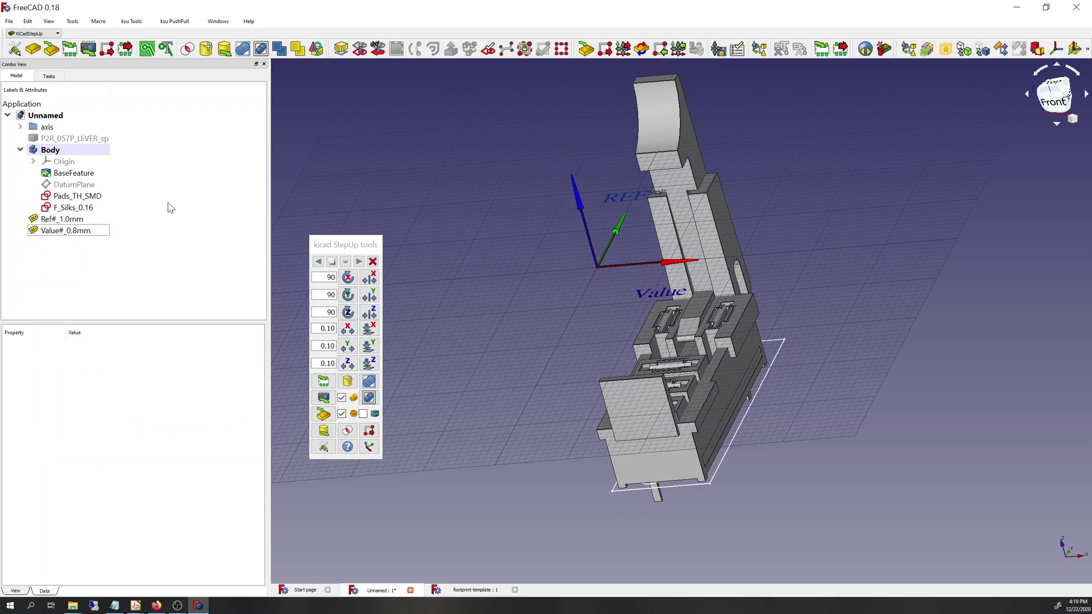
{"action": "left_click", "coordinate": [85, 196]}
{"action": "left_click", "coordinate": [88, 231], "text": "shift"}
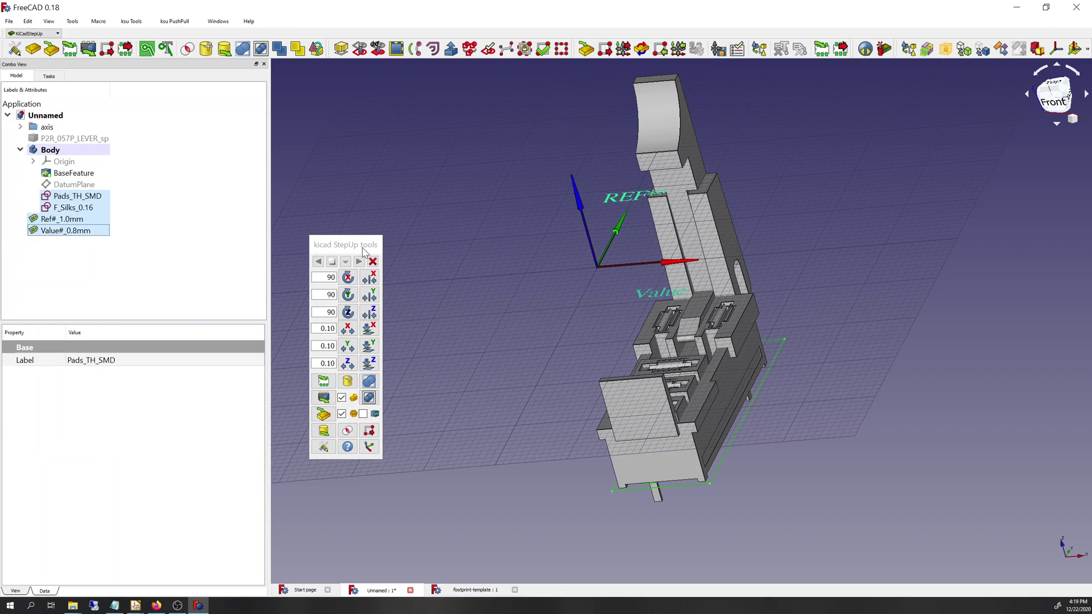
Push the selected sketches and labels as footprint P2R-057P_5.kicad_mod, renamed from P2R-057P_4
{"action": "left_click_drag", "start_coordinate": [364, 251], "coordinate": [394, 256]}
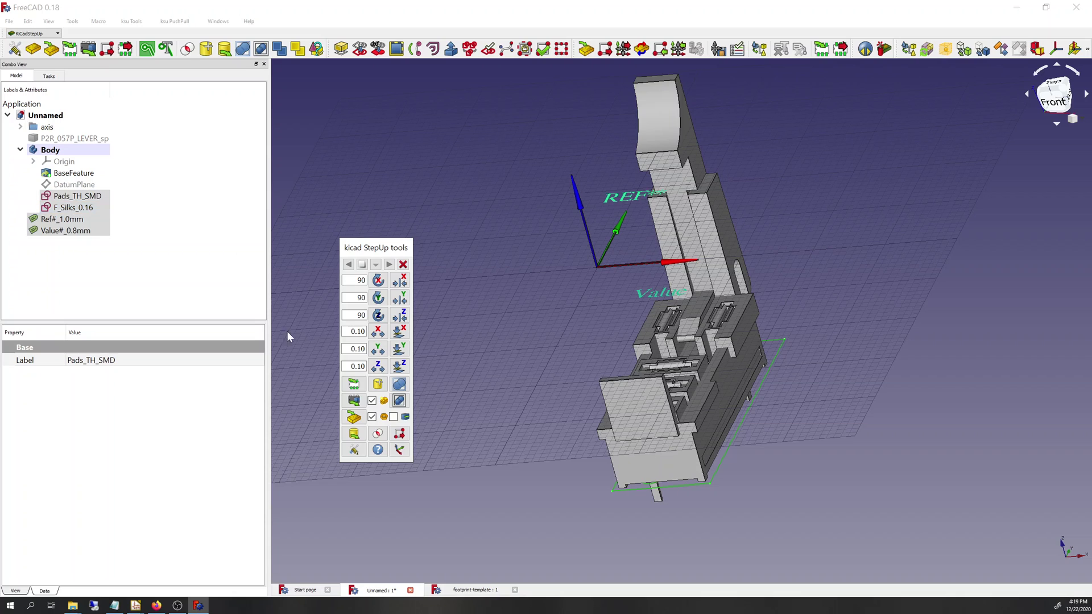
{"action": "left_click", "coordinate": [128, 8]}
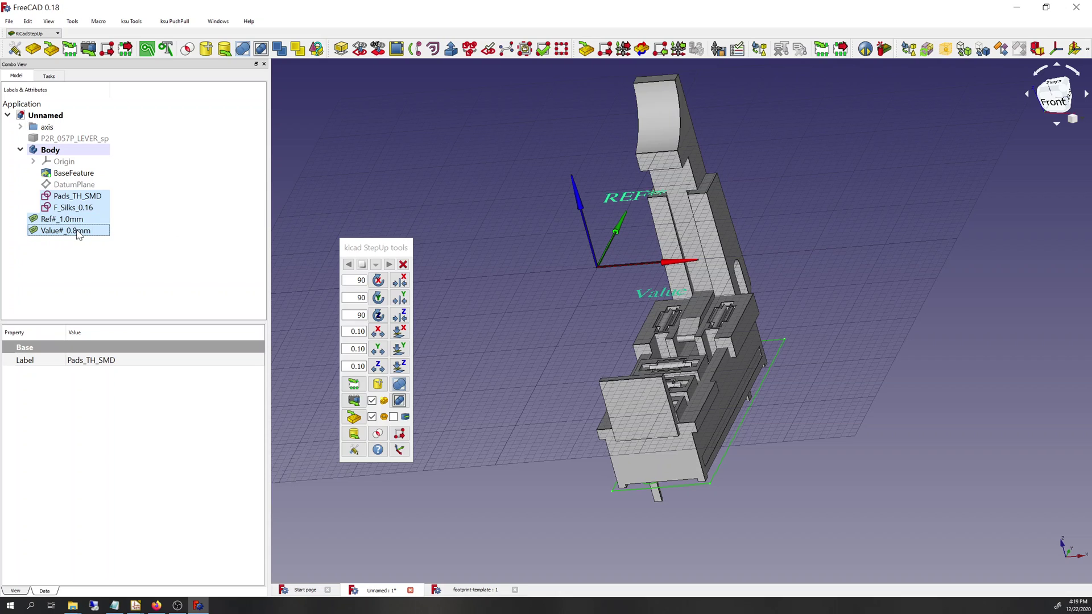
{"action": "left_click", "coordinate": [127, 50]}
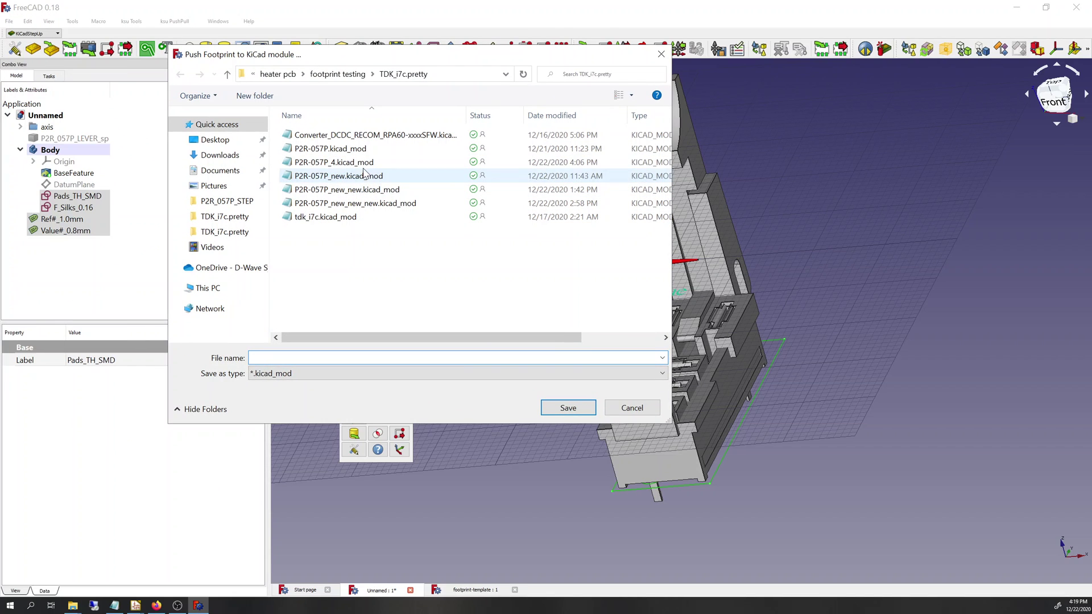
{"action": "left_click", "coordinate": [334, 162]}
{"action": "left_click", "coordinate": [288, 358]}
{"action": "left_click", "coordinate": [288, 357]}
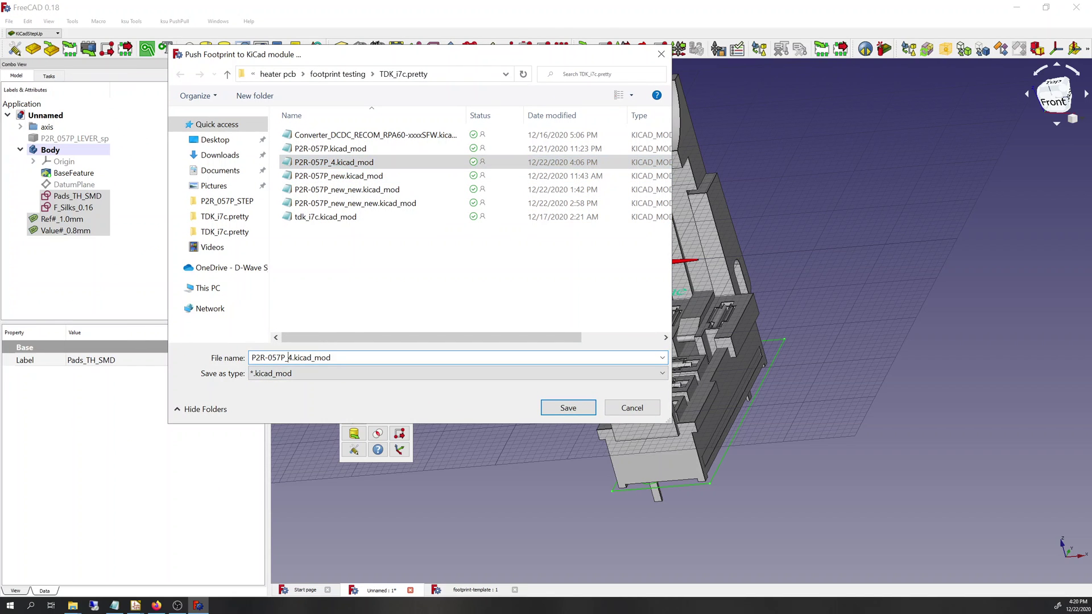
{"action": "key", "text": "Delete"}
{"action": "type", "text": "5"}
{"action": "key", "text": "Return"}
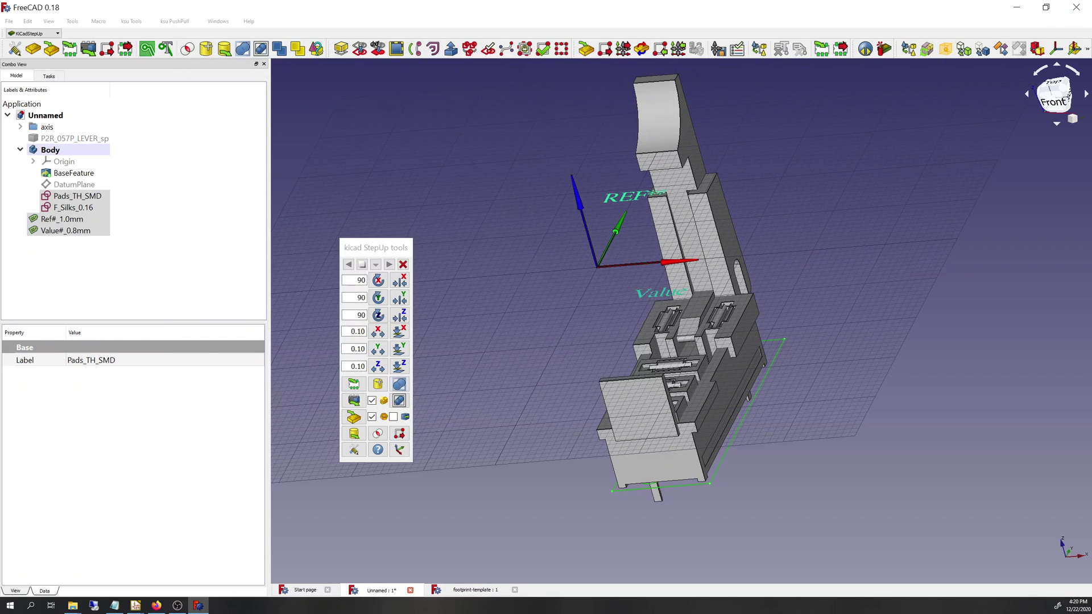
{"action": "left_click", "coordinate": [631, 353]}
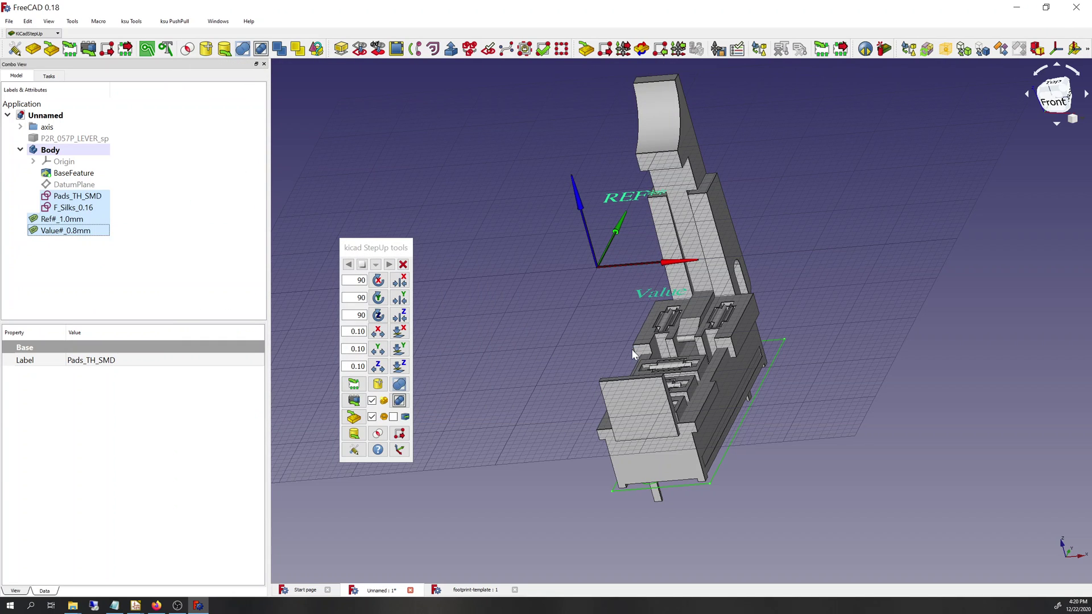
Load P2R-057P_5.kicad_mod into the model as a KiCad footprint
{"action": "left_click", "coordinate": [72, 51]}
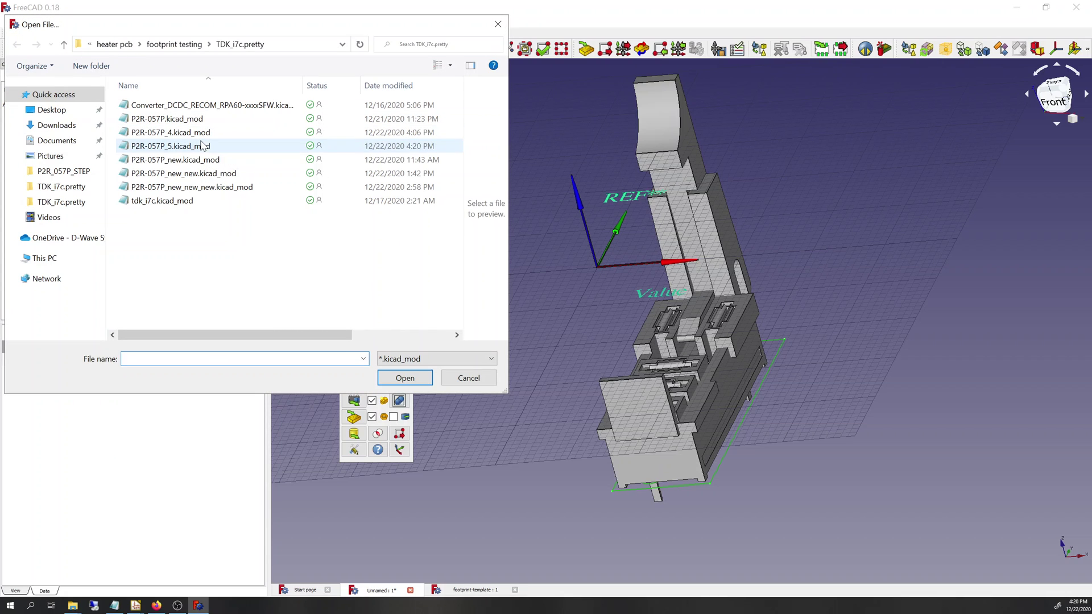
{"action": "left_click", "coordinate": [204, 146]}
{"action": "left_click", "coordinate": [419, 375]}
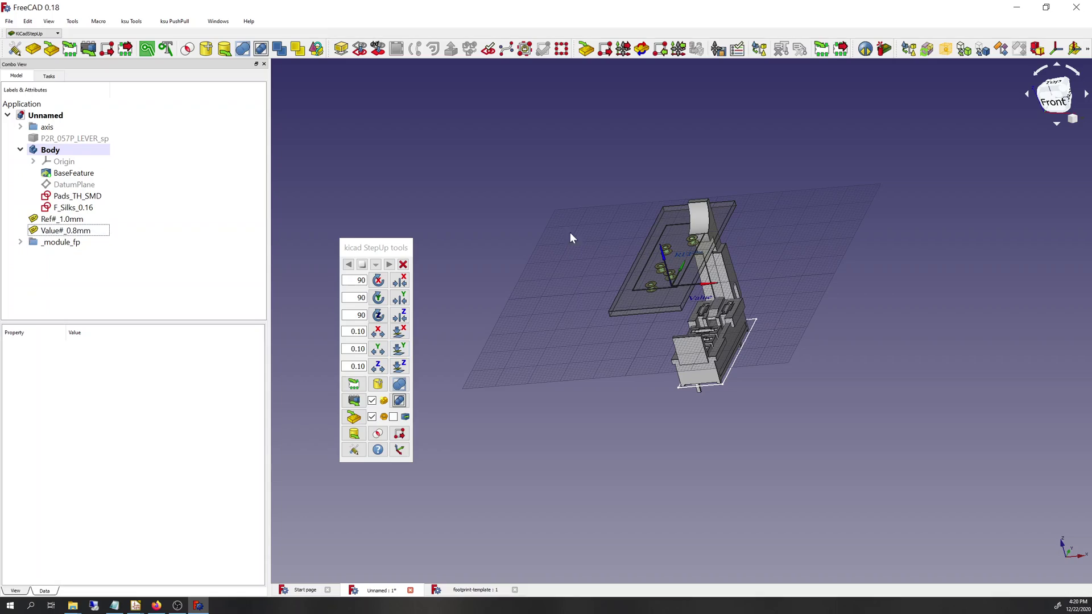
{"action": "scroll", "coordinate": [673, 271], "scroll_direction": "up", "scroll_amount": 6}
{"action": "scroll", "coordinate": [673, 270], "scroll_direction": "down", "scroll_amount": 5}
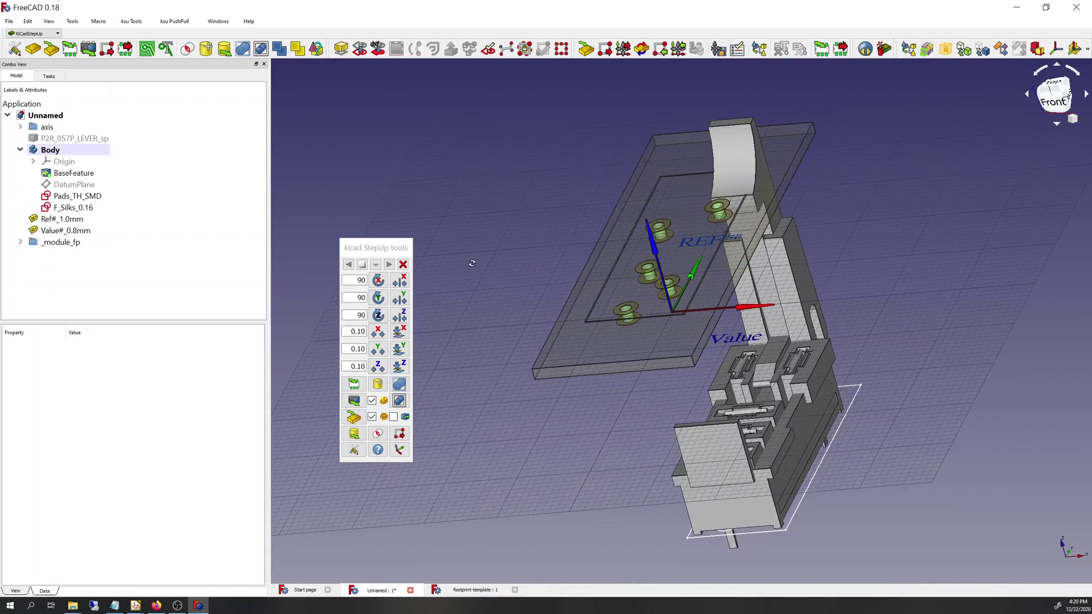
Orbit around the loaded footprint and switch to Bottom view to inspect pads and outline
{"action": "middle_click_drag", "start_coordinate": [473, 264], "coordinate": [631, 300]}
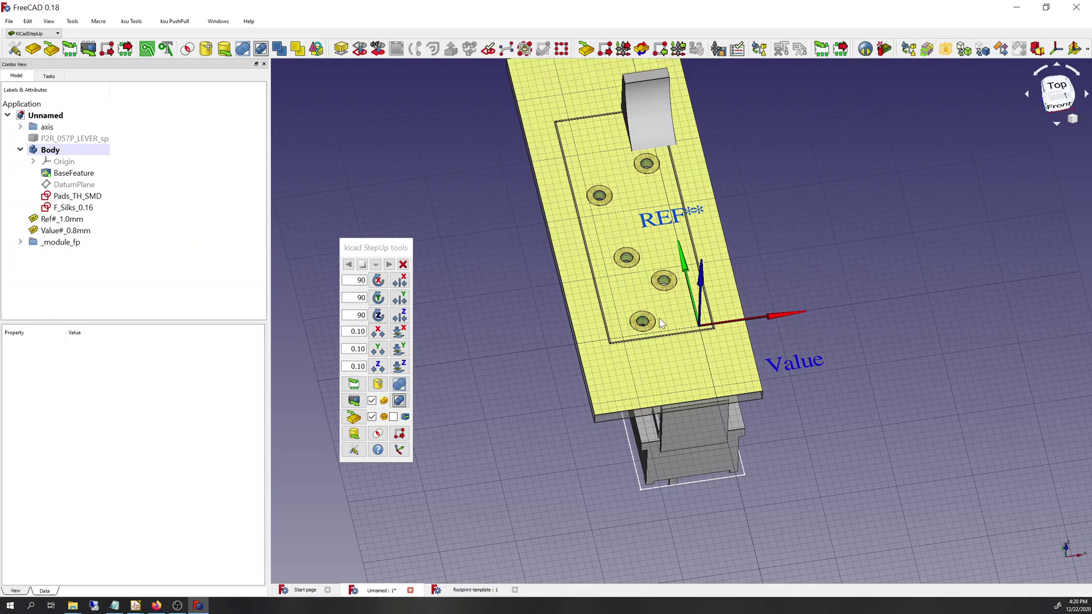
{"action": "middle_click_drag", "start_coordinate": [643, 492], "coordinate": [651, 407]}
{"action": "scroll", "coordinate": [646, 432], "scroll_direction": "up", "scroll_amount": 4}
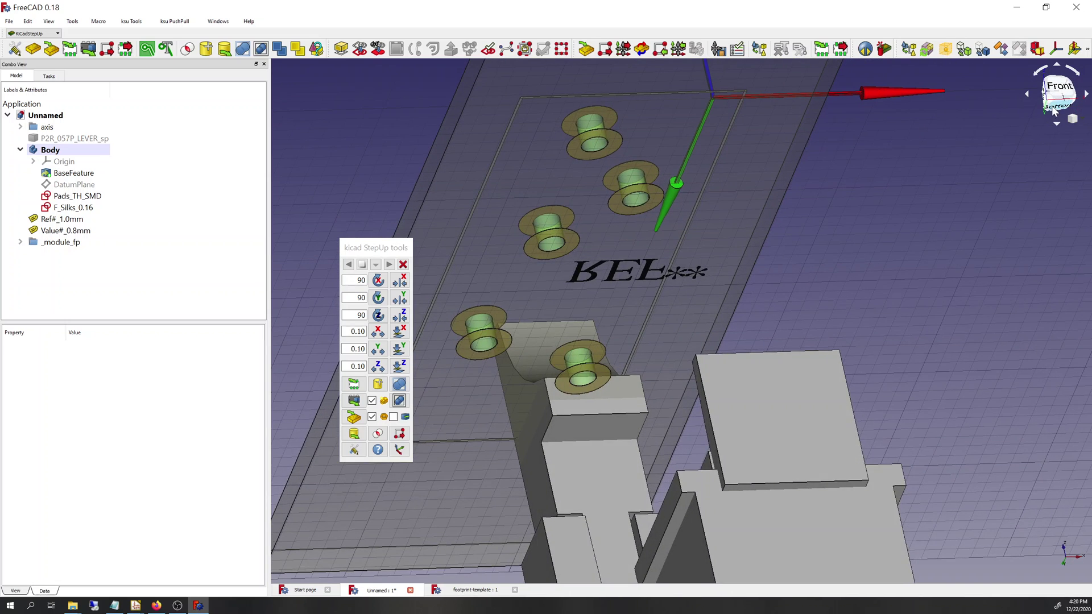
{"action": "key", "text": "5"}
{"action": "scroll", "coordinate": [845, 450], "scroll_direction": "down", "scroll_amount": 3}
{"action": "scroll", "coordinate": [837, 441], "scroll_direction": "up", "scroll_amount": 3}
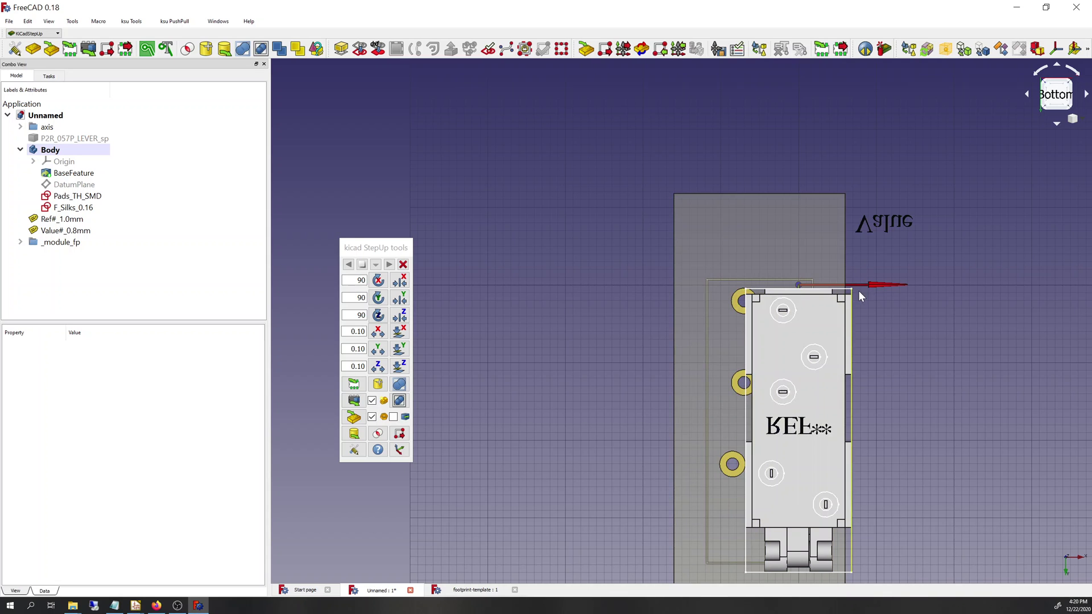
{"action": "middle_click_drag", "start_coordinate": [859, 291], "coordinate": [918, 313]}
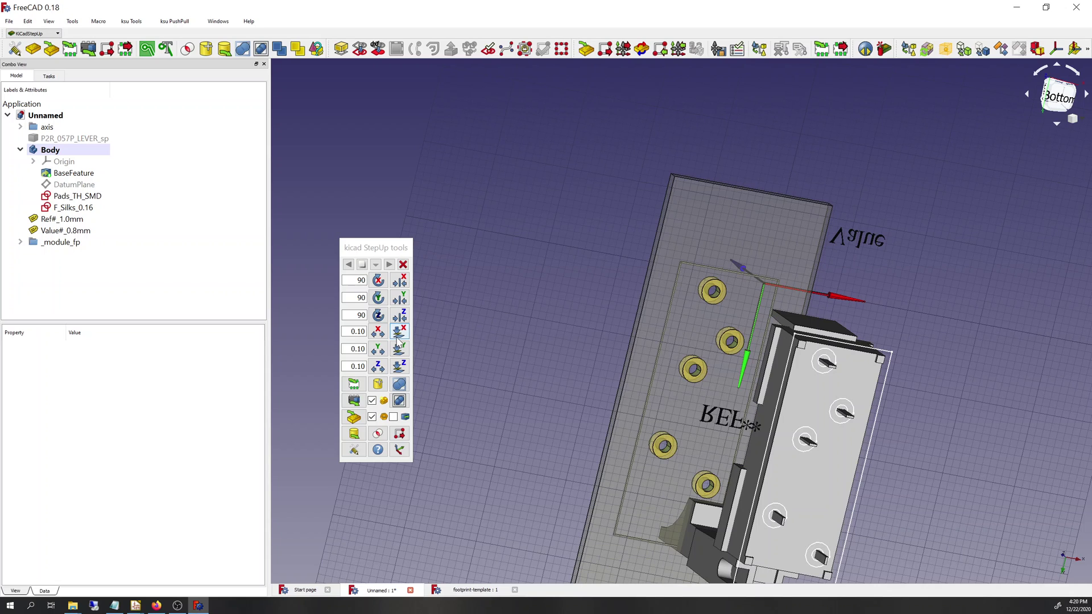
{"action": "left_click", "coordinate": [358, 331]}
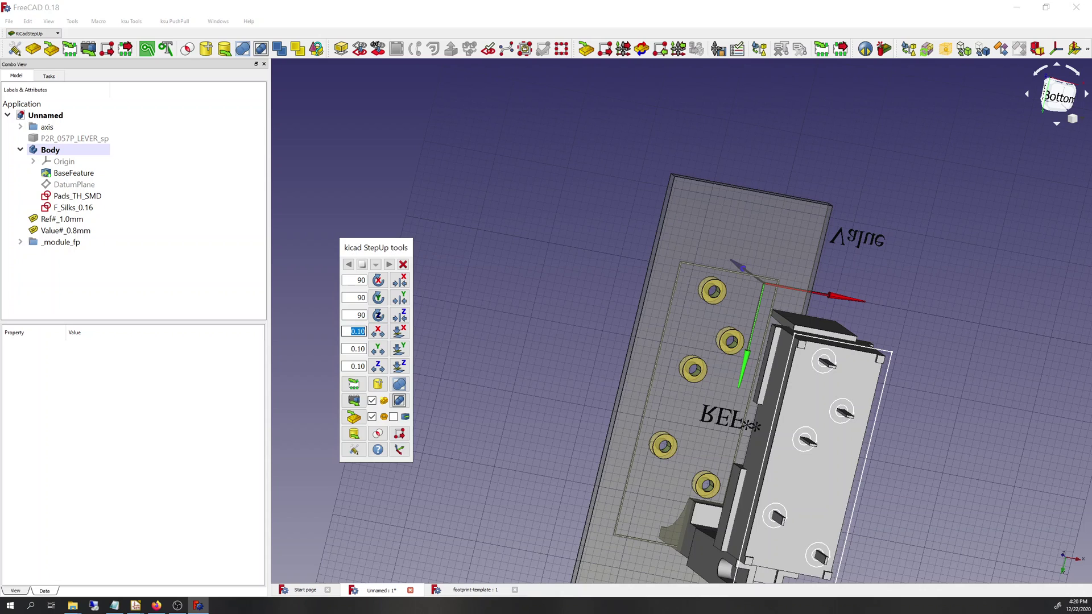
{"action": "left_click", "coordinate": [358, 348]}
{"action": "left_click", "coordinate": [77, 173]}
{"action": "left_click", "coordinate": [155, 269]}
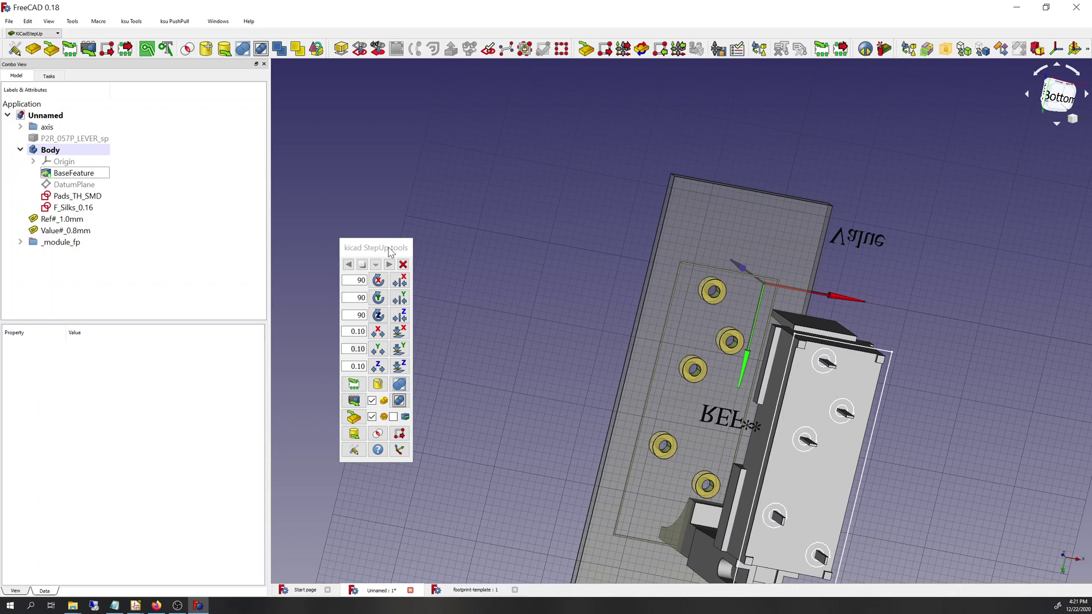
{"action": "left_click_drag", "start_coordinate": [389, 252], "coordinate": [346, 209]}
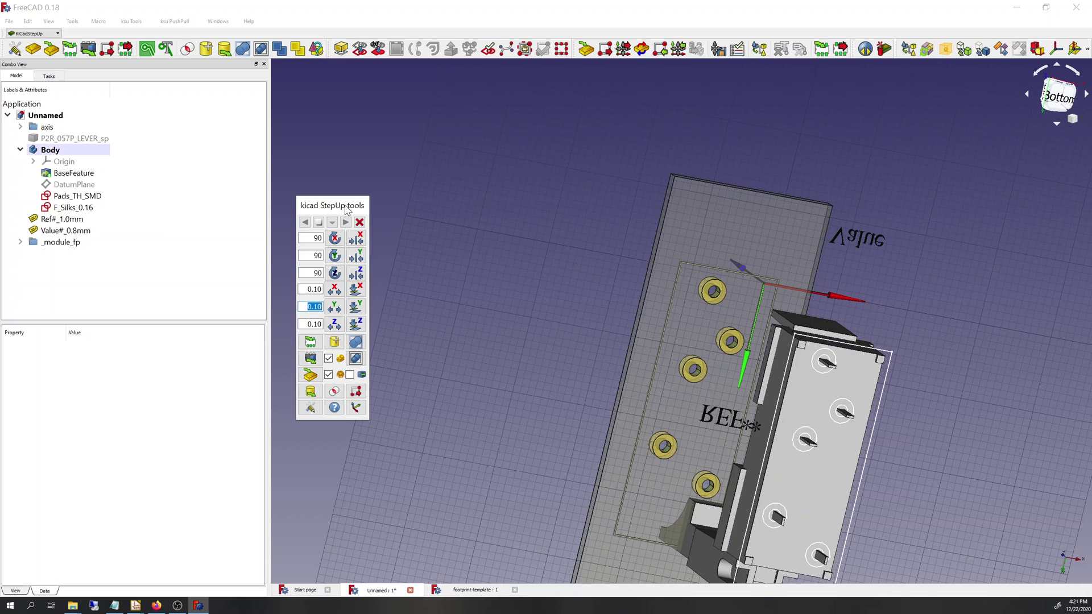
{"action": "left_click", "coordinate": [78, 208]}
{"action": "left_click", "coordinate": [77, 220]}
{"action": "left_click", "coordinate": [78, 231]}
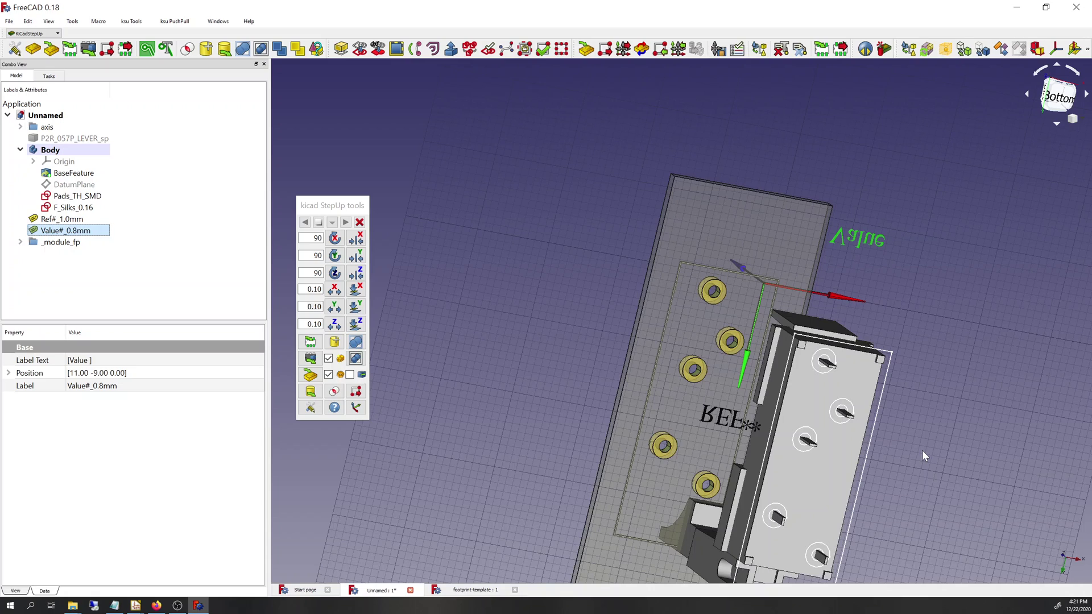
{"action": "middle_click_drag", "start_coordinate": [891, 303], "coordinate": [828, 462]}
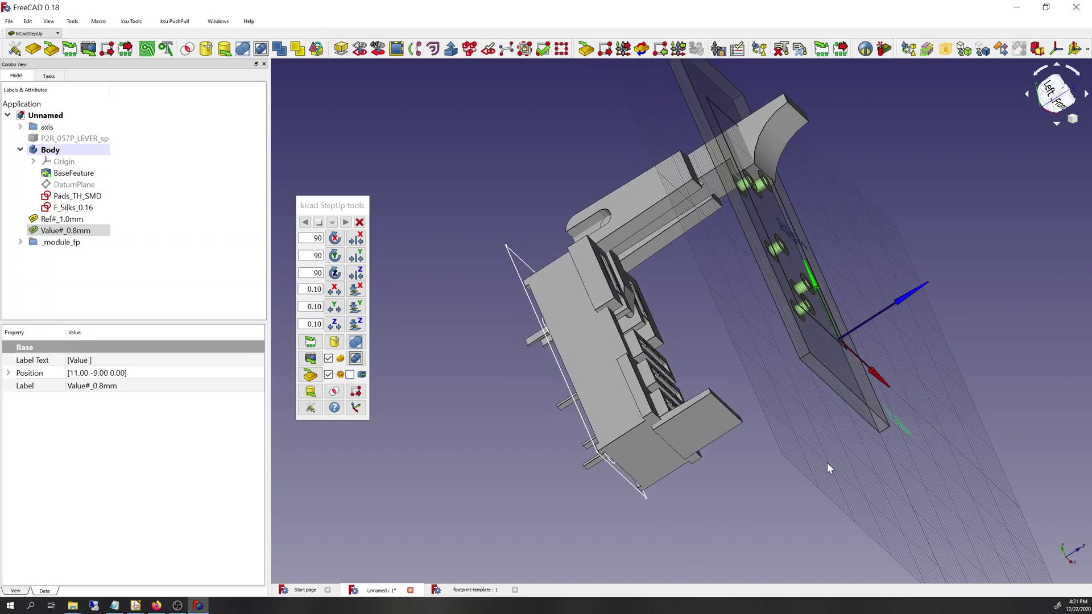
{"action": "middle_click_drag", "start_coordinate": [834, 415], "coordinate": [645, 362]}
{"action": "scroll", "coordinate": [896, 389], "scroll_direction": "down", "scroll_amount": 3}
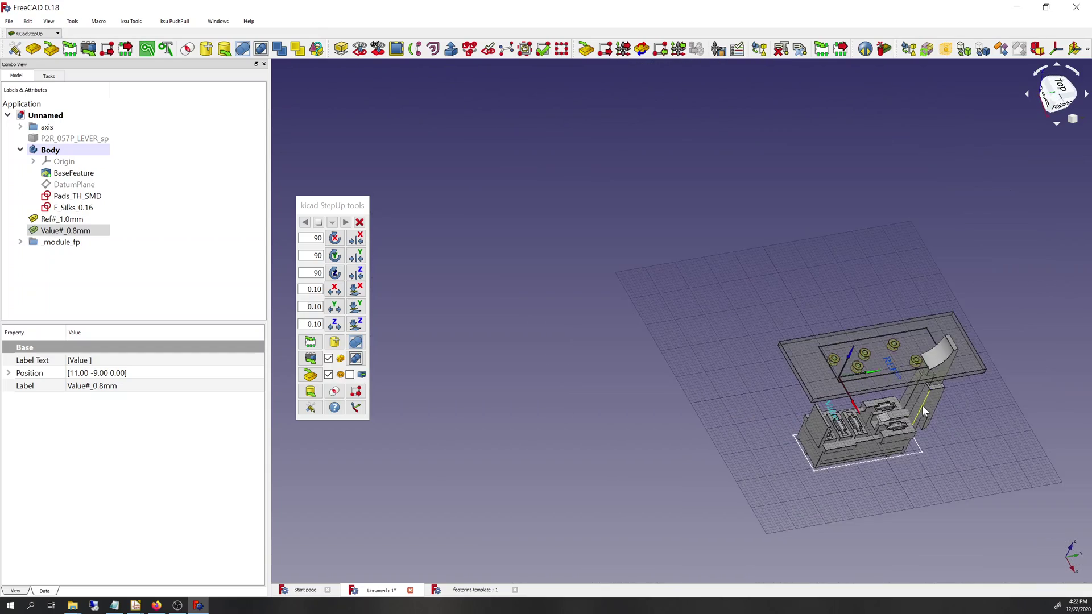
{"action": "scroll", "coordinate": [986, 387], "scroll_direction": "up", "scroll_amount": 3}
{"action": "scroll", "coordinate": [985, 385], "scroll_direction": "up", "scroll_amount": 2}
{"action": "scroll", "coordinate": [984, 385], "scroll_direction": "down", "scroll_amount": 2}
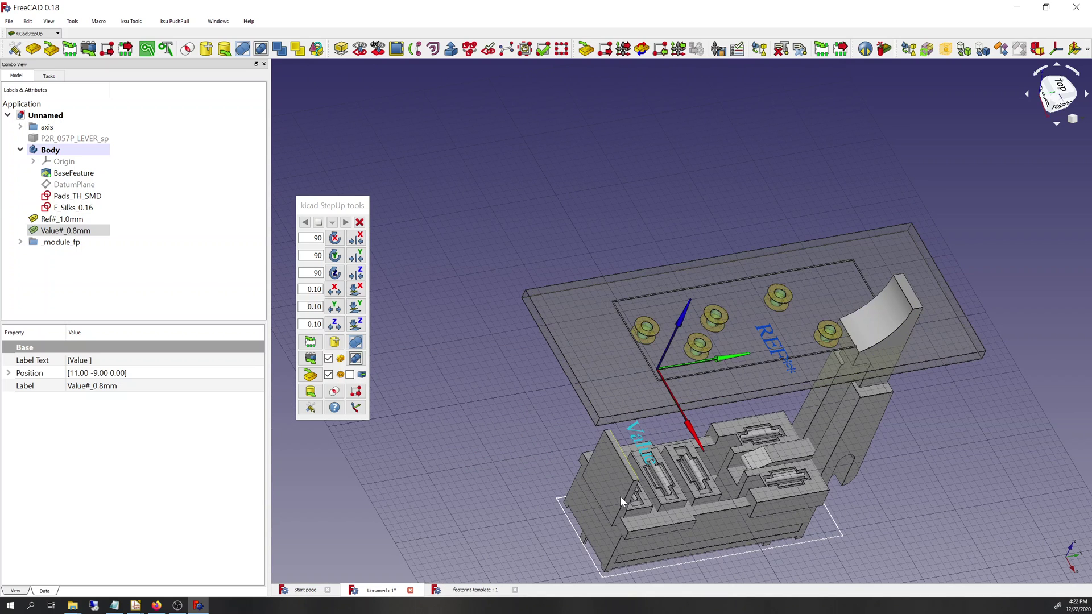
{"action": "left_click", "coordinate": [609, 482]}
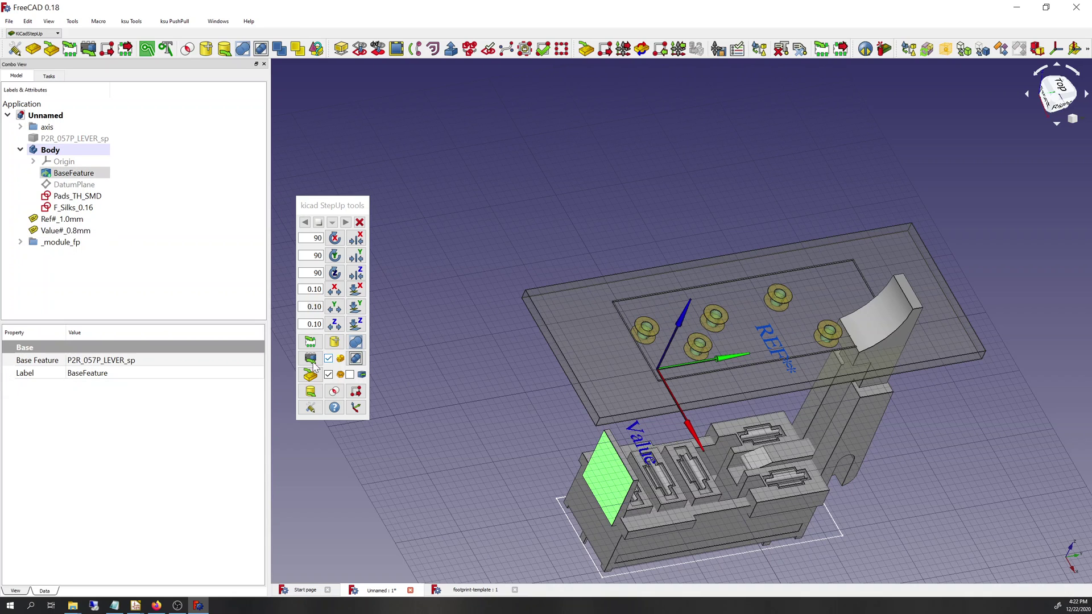